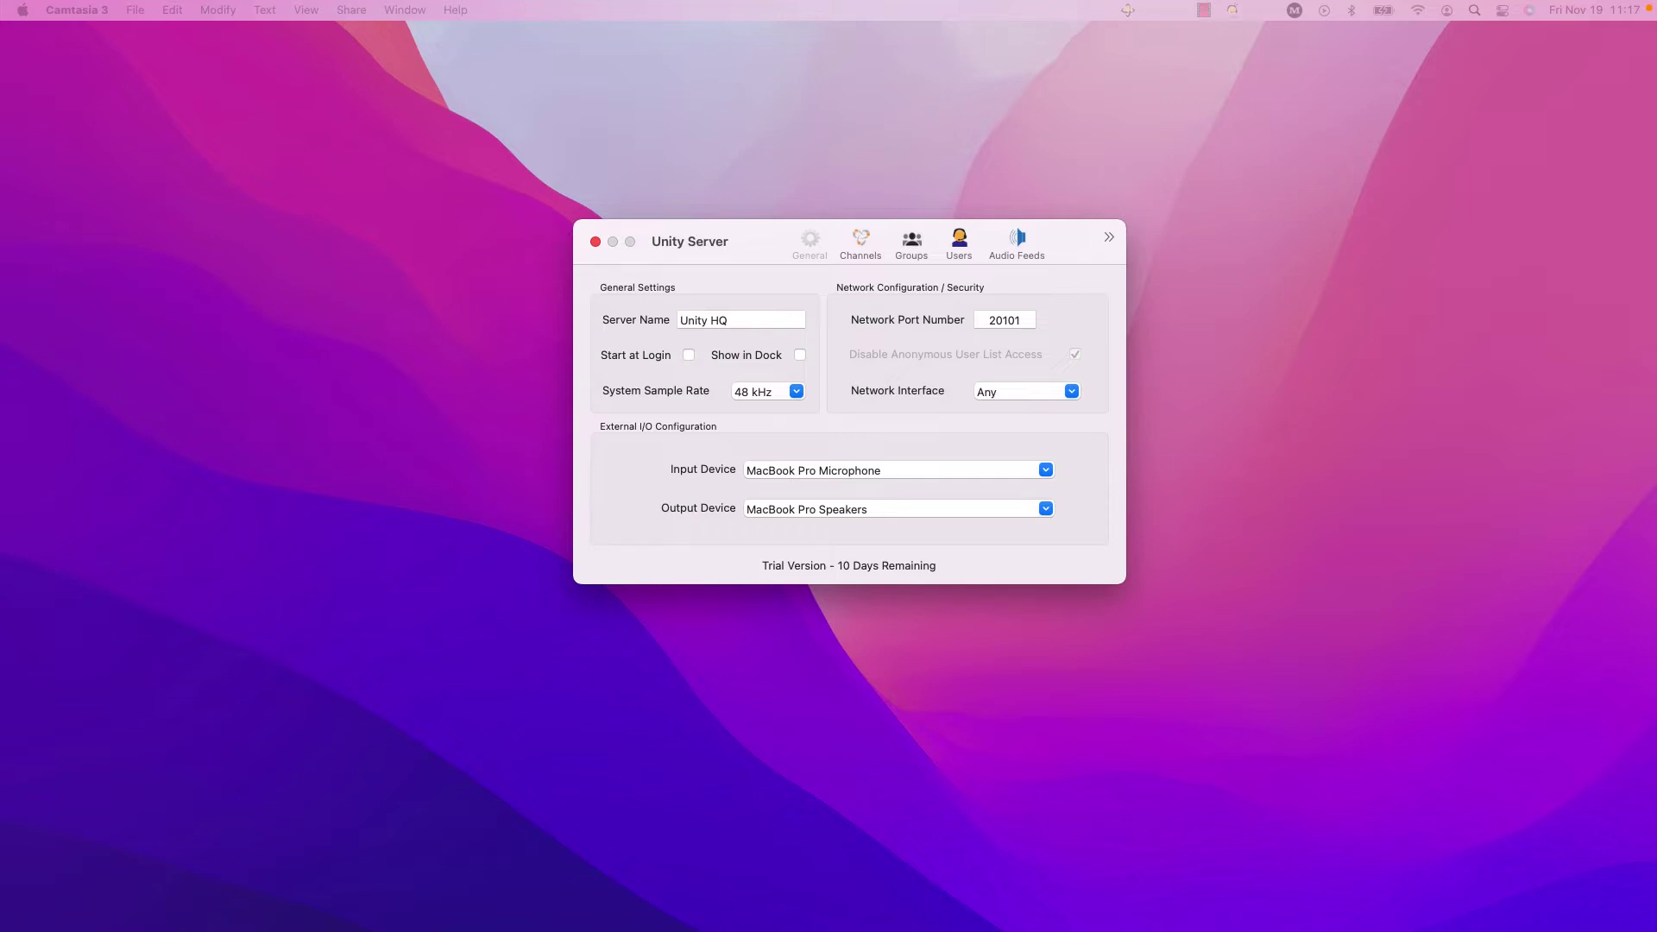
Step: Nudge Unity Server up-left and place the new Unity Connect window to its left
left_click_drag(734, 245, 701, 235)
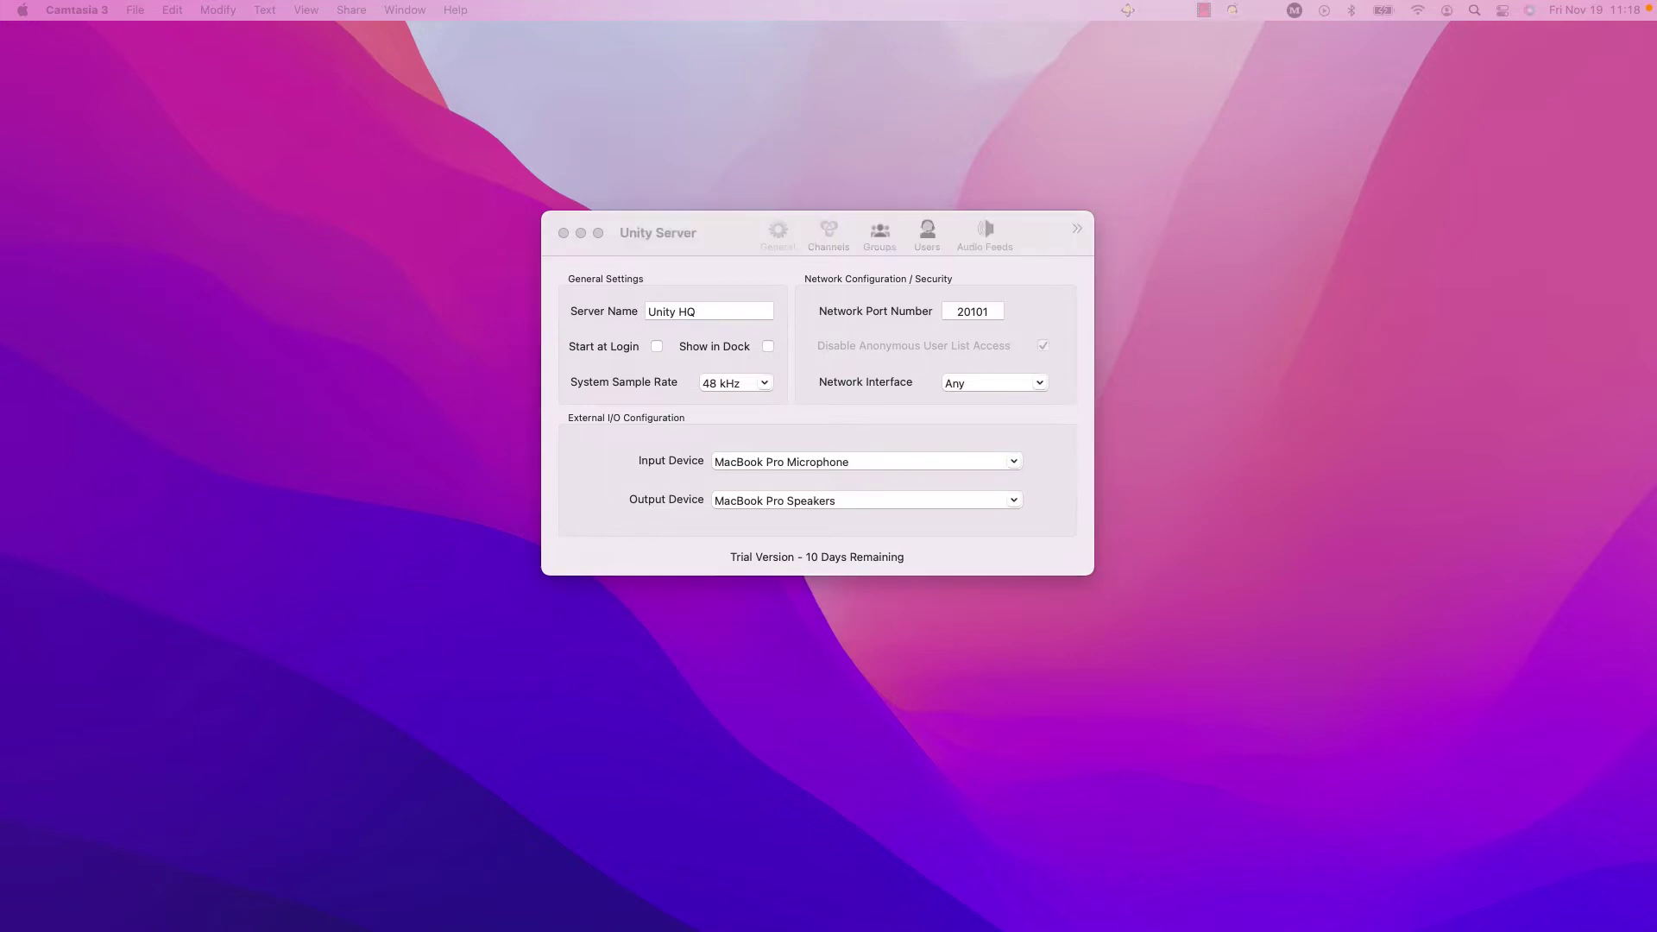
left_click_drag(406, 263, 267, 234)
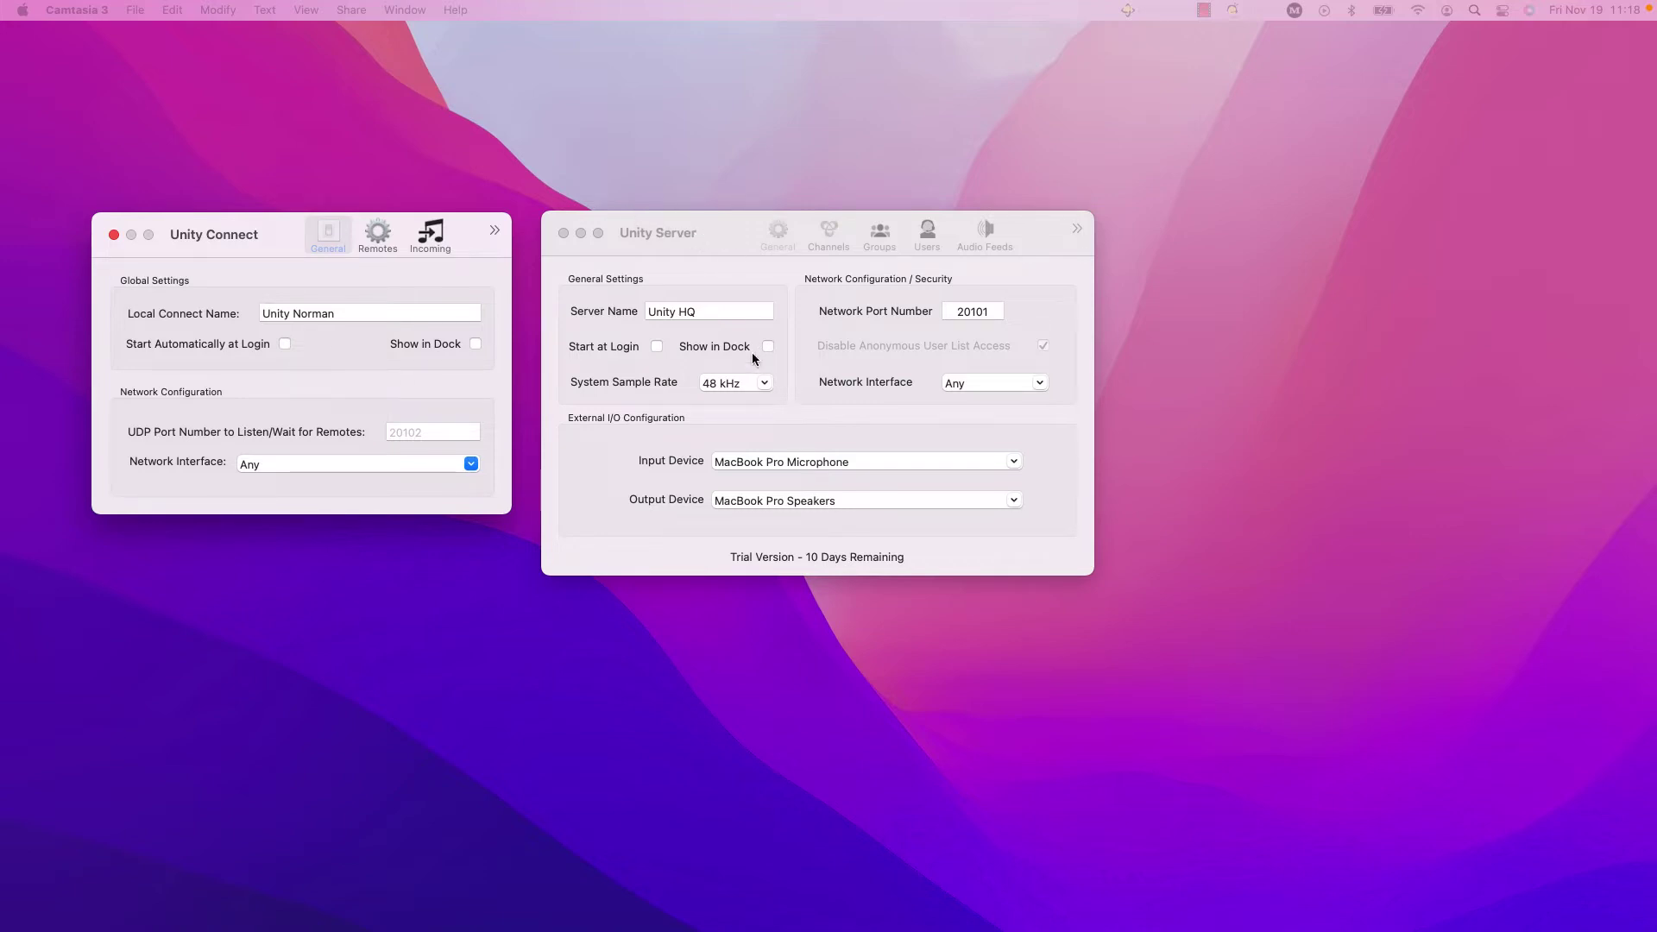
Step: Move Unity Server to the right and set Unity Connect right beside it near the top
left_click(722, 227)
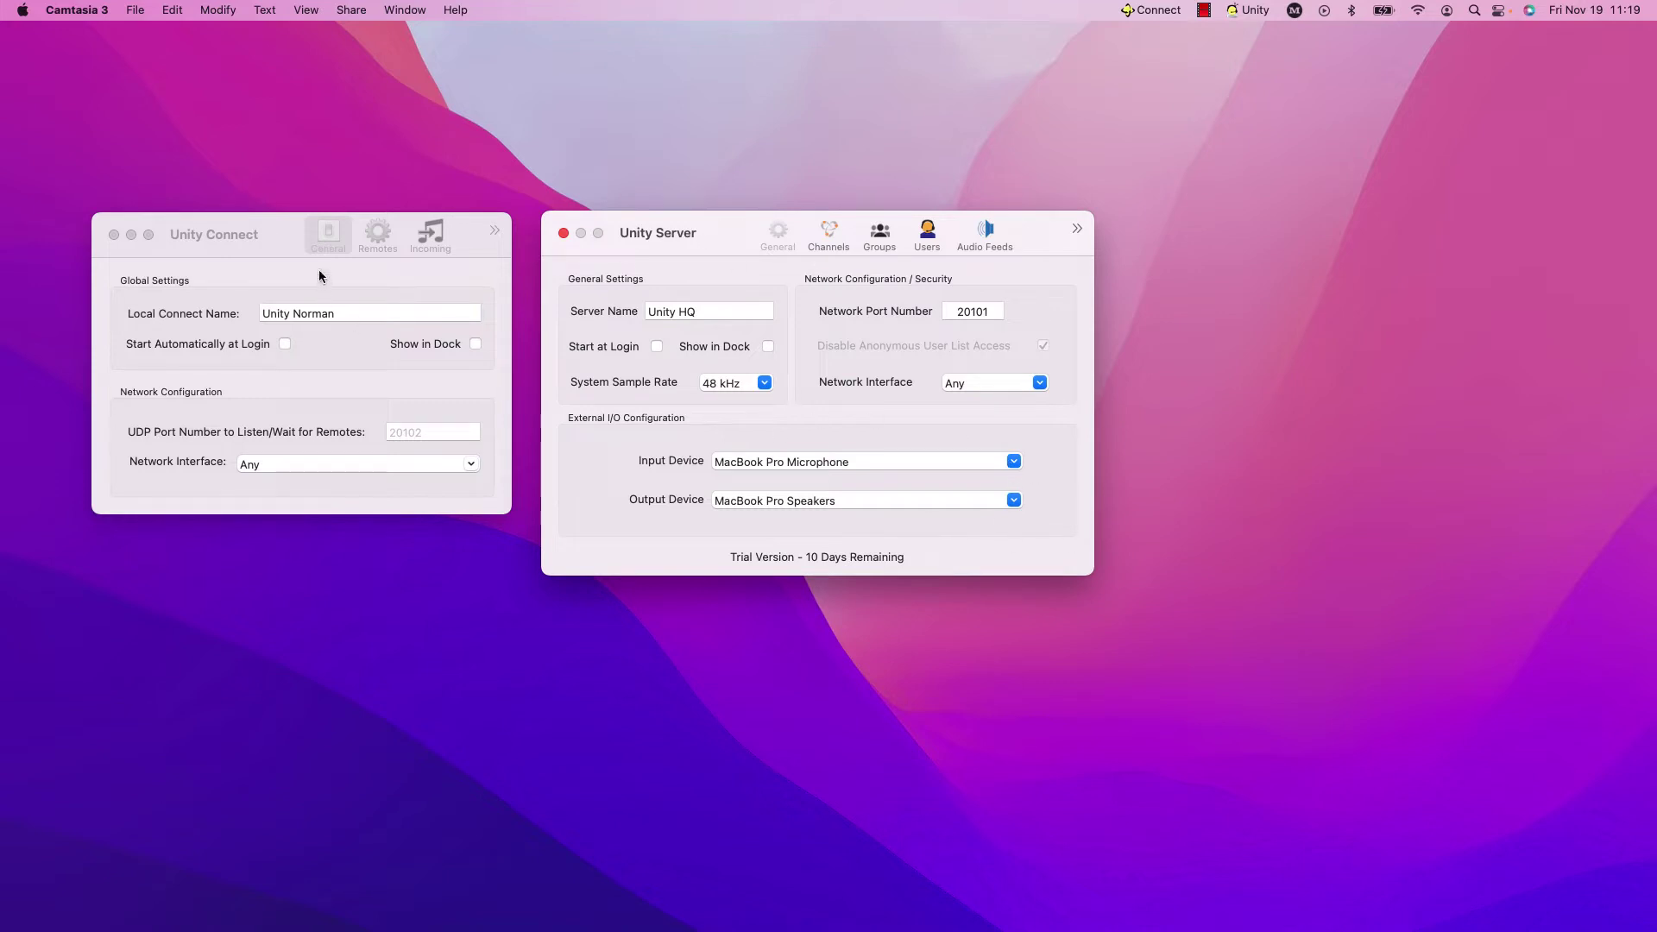
left_click_drag(727, 230, 973, 211)
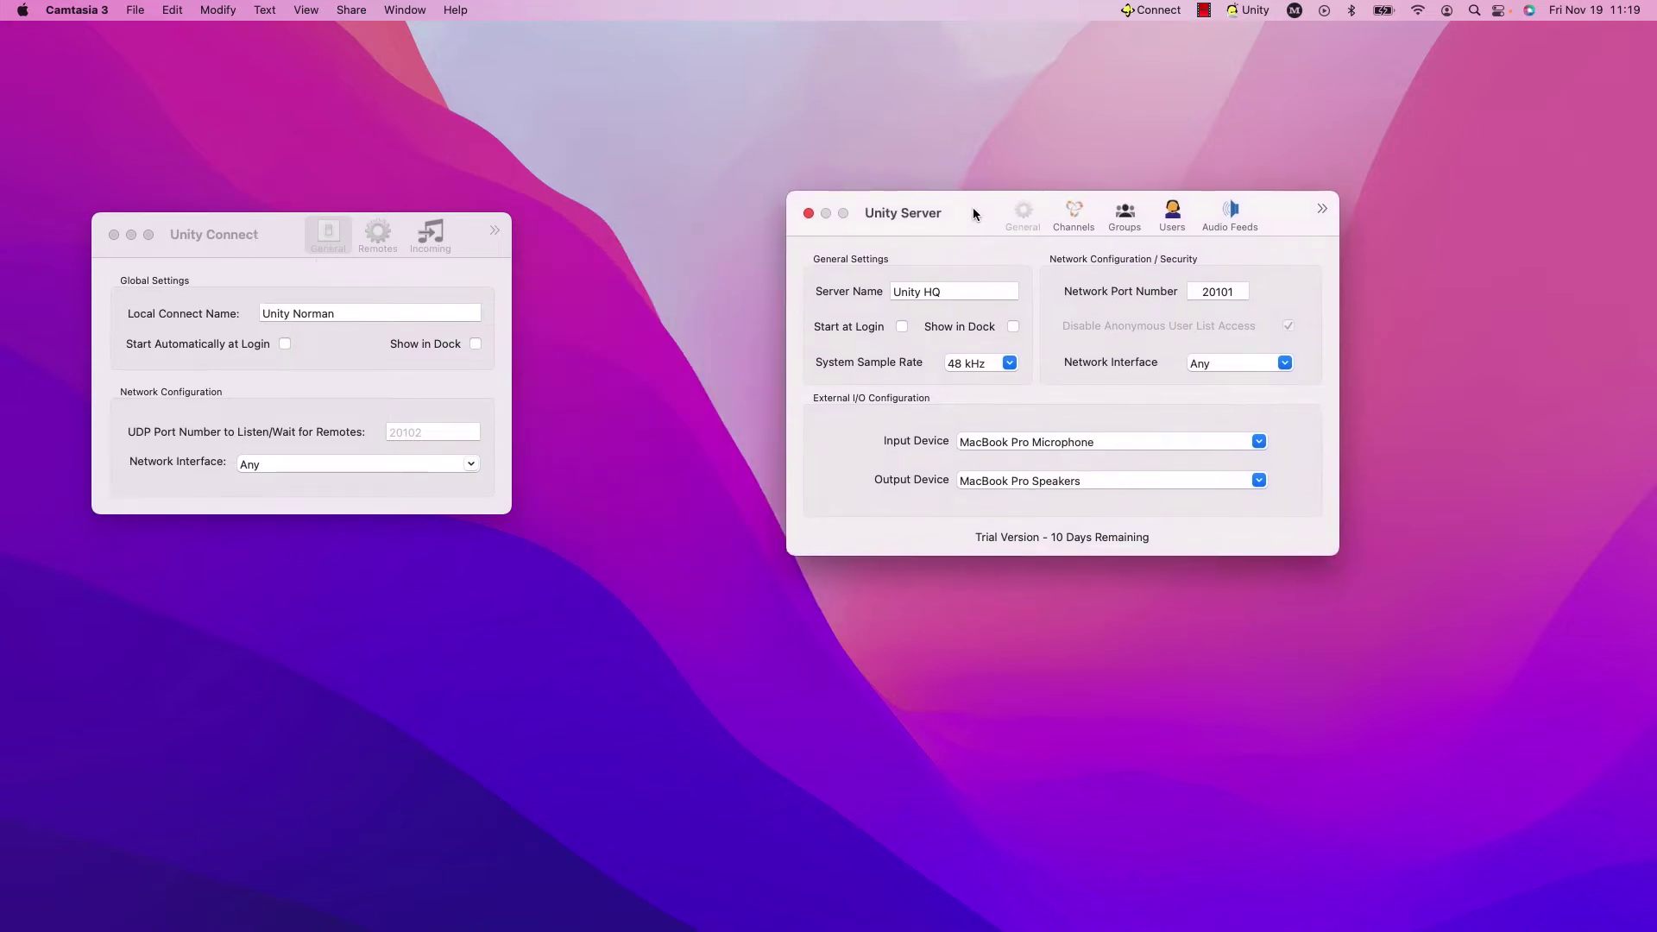
left_click_drag(228, 226, 460, 198)
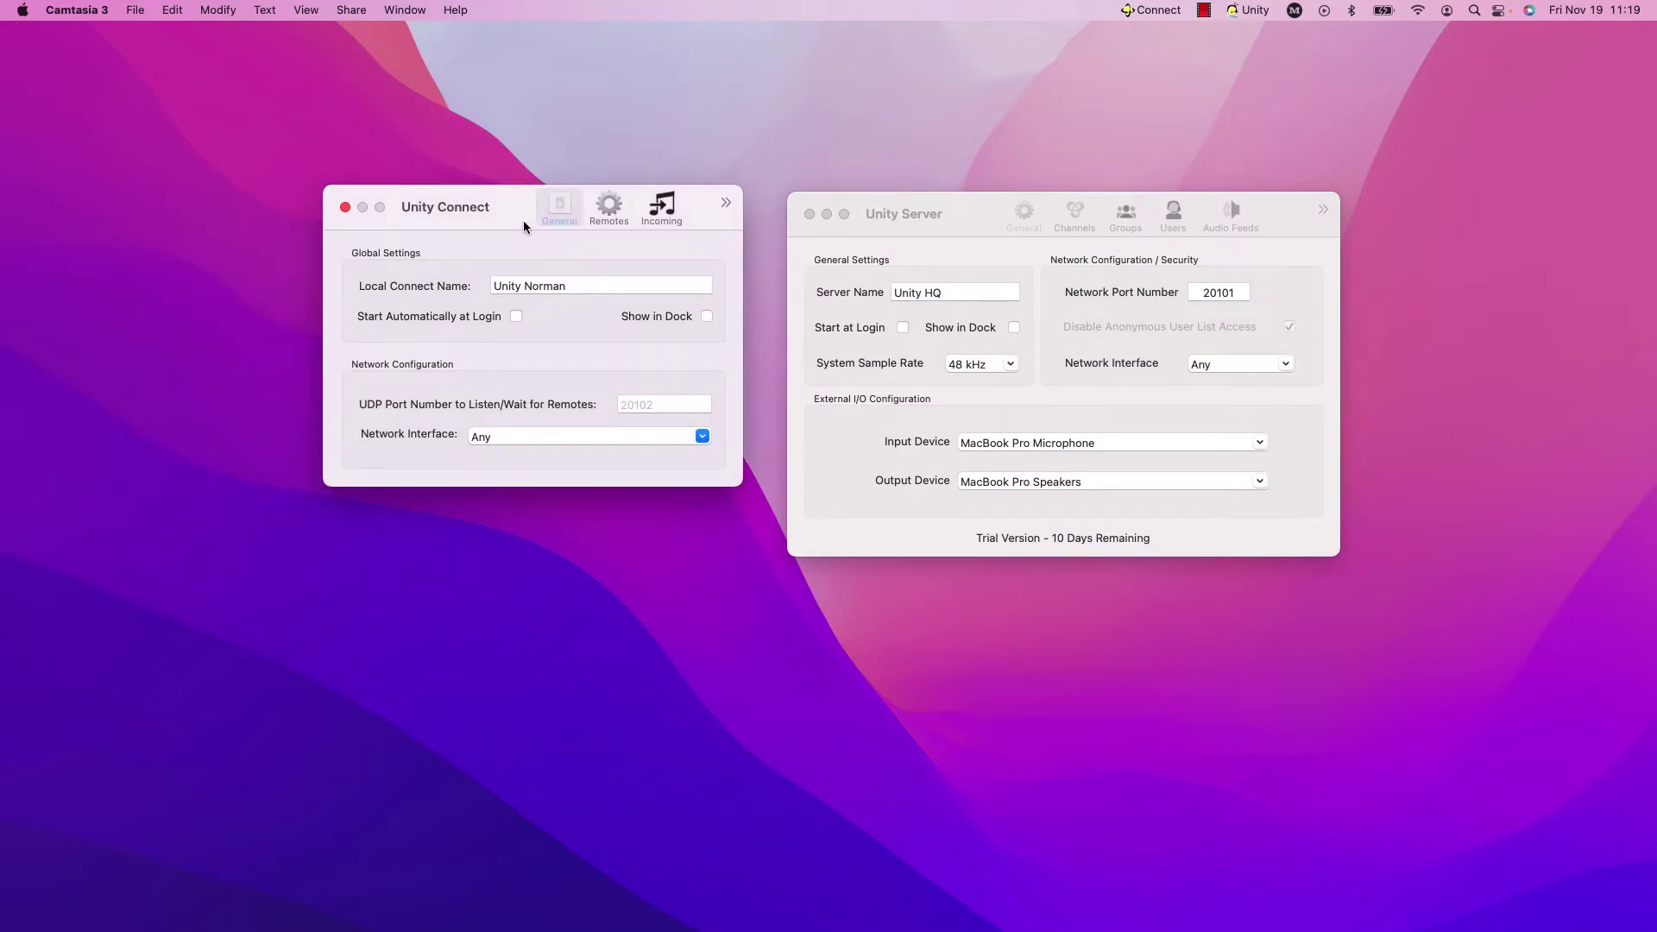
Step: Show Unity Connect's Remotes list of remote connections
left_click(609, 209)
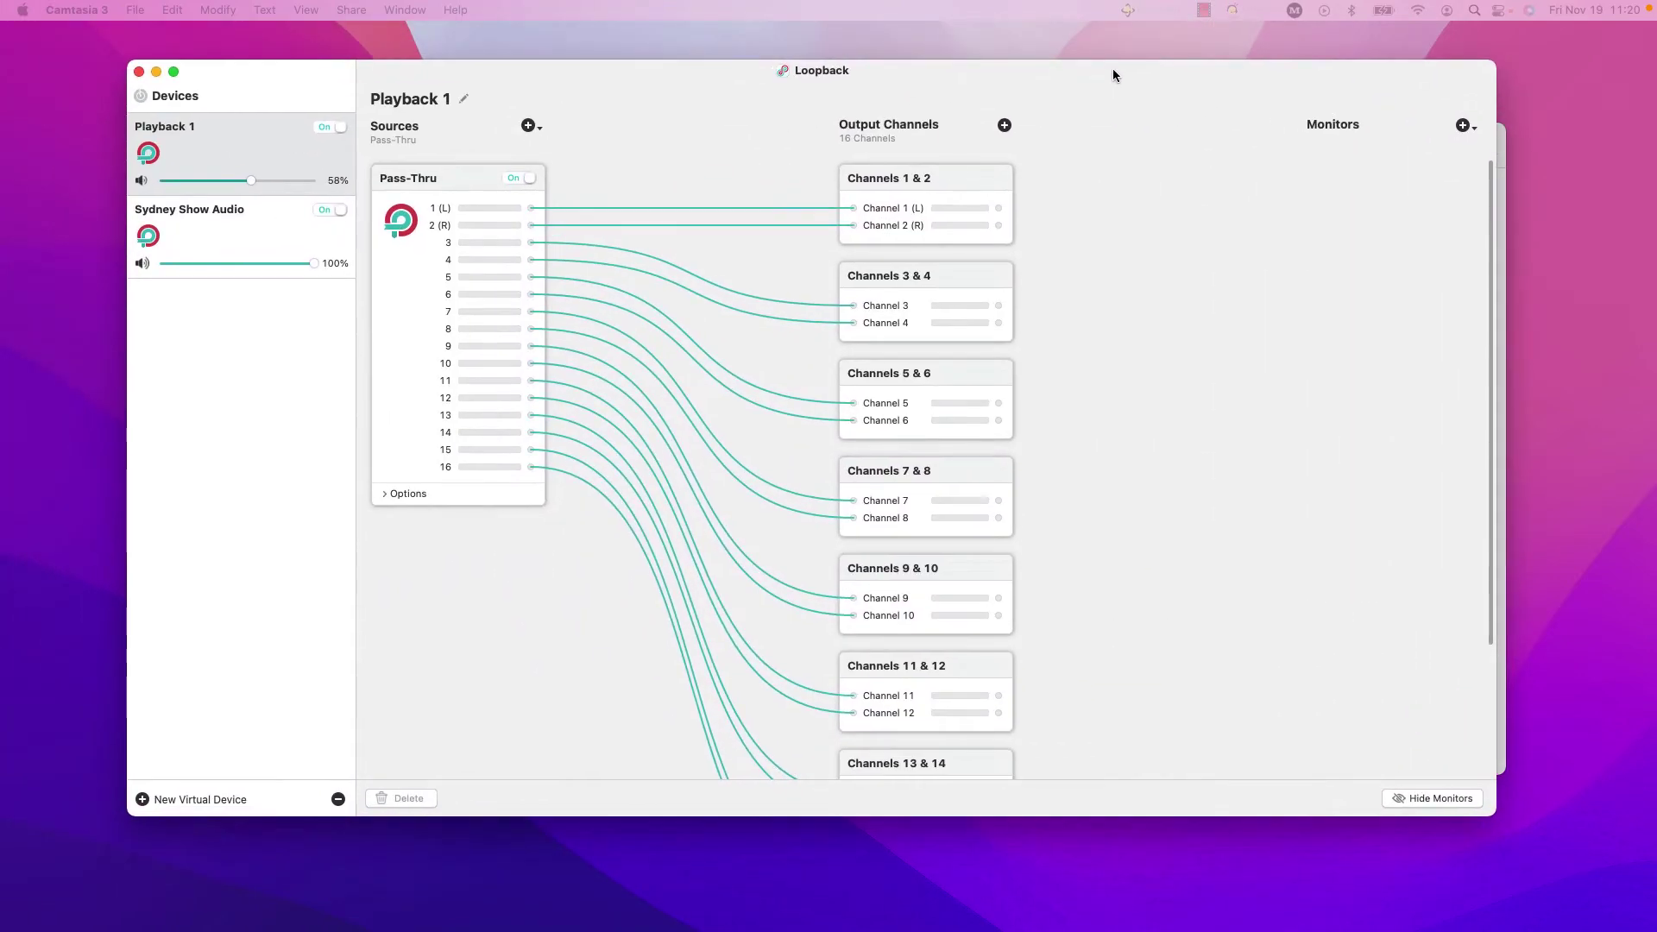
Step: Add a new Loopback virtual device and name it 'Connect to Intercom'
left_click_drag(1113, 70, 1161, 80)
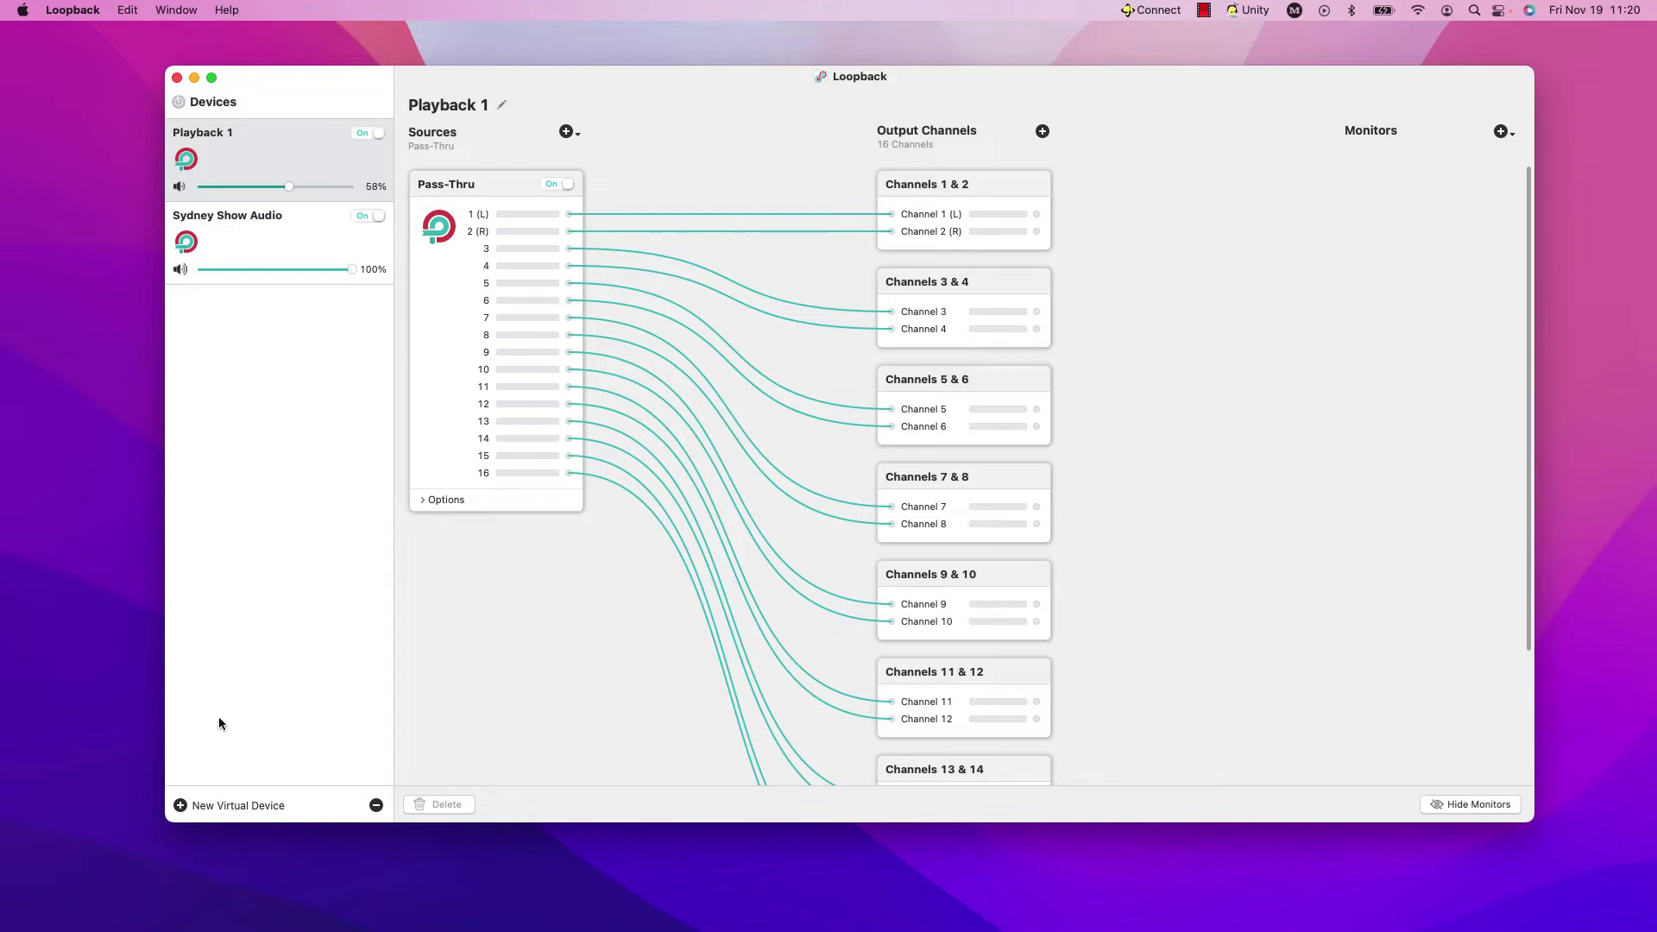
left_click(181, 805)
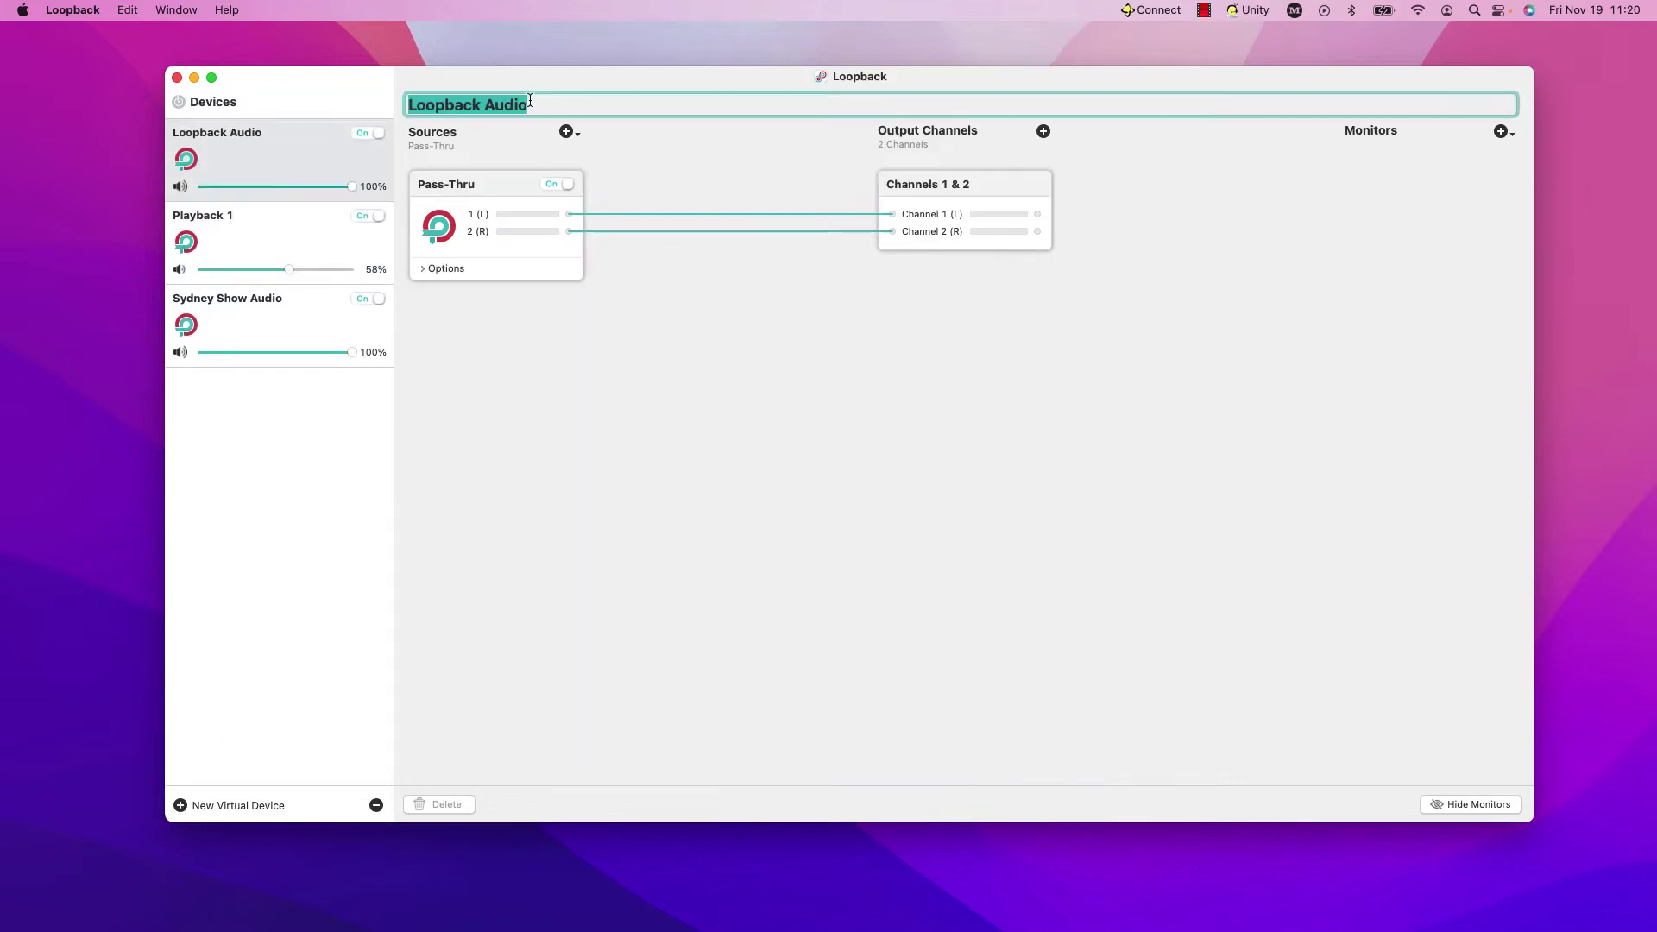
left_click(551, 103)
left_click_drag(551, 103, 431, 104)
key("Return")
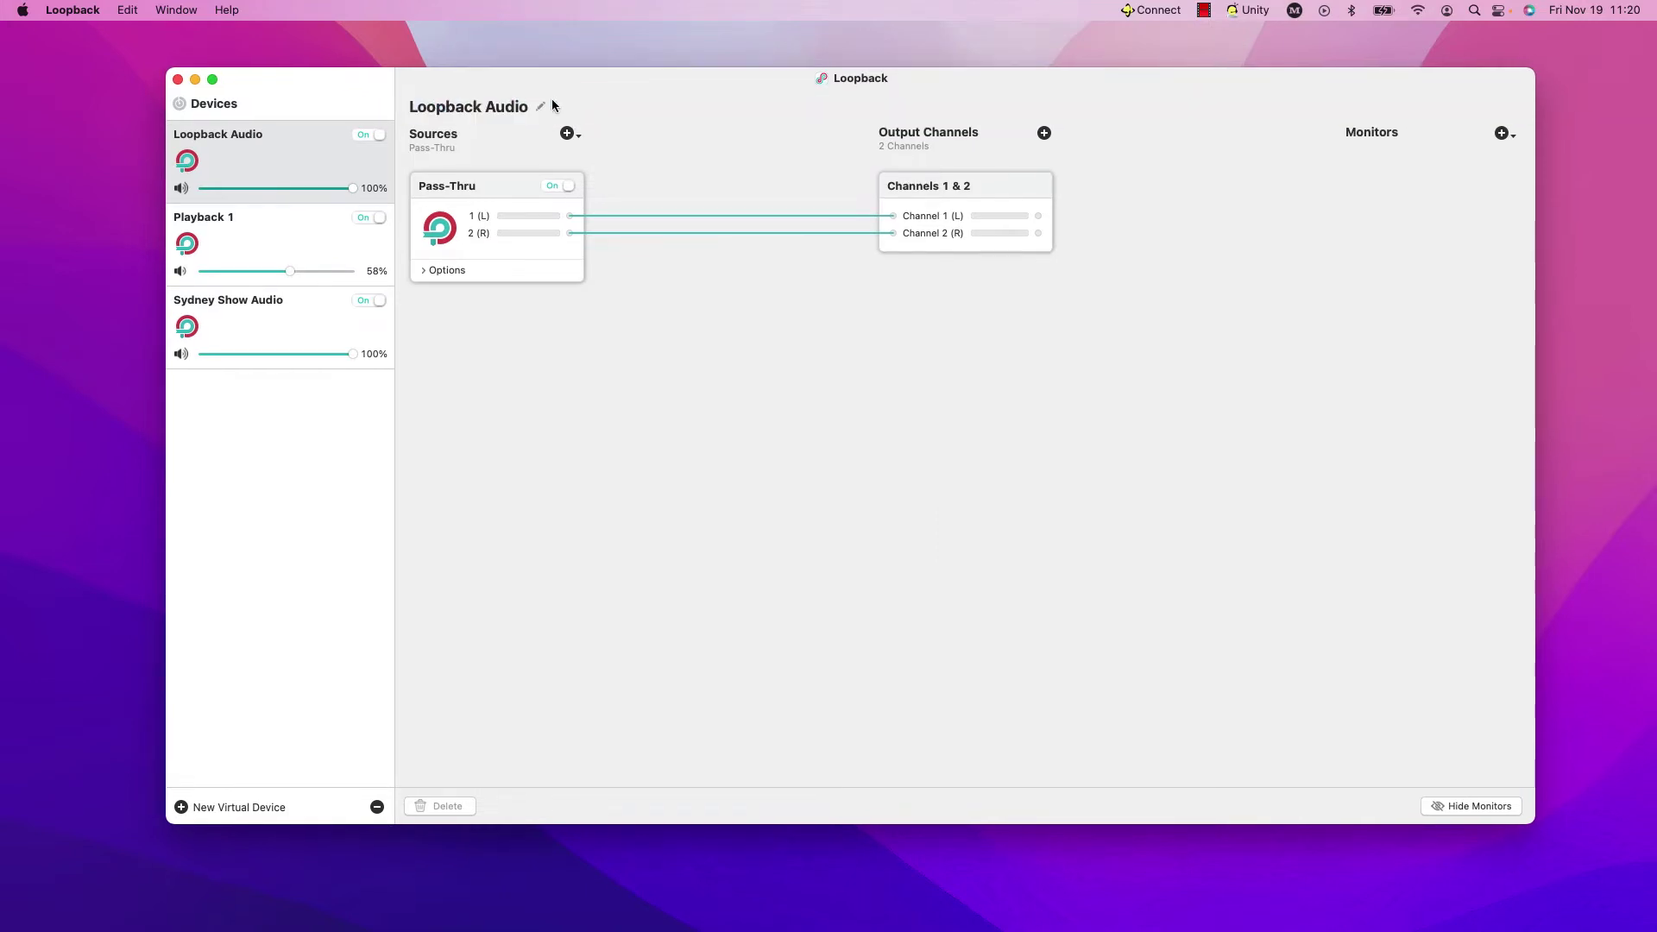
left_click(541, 107)
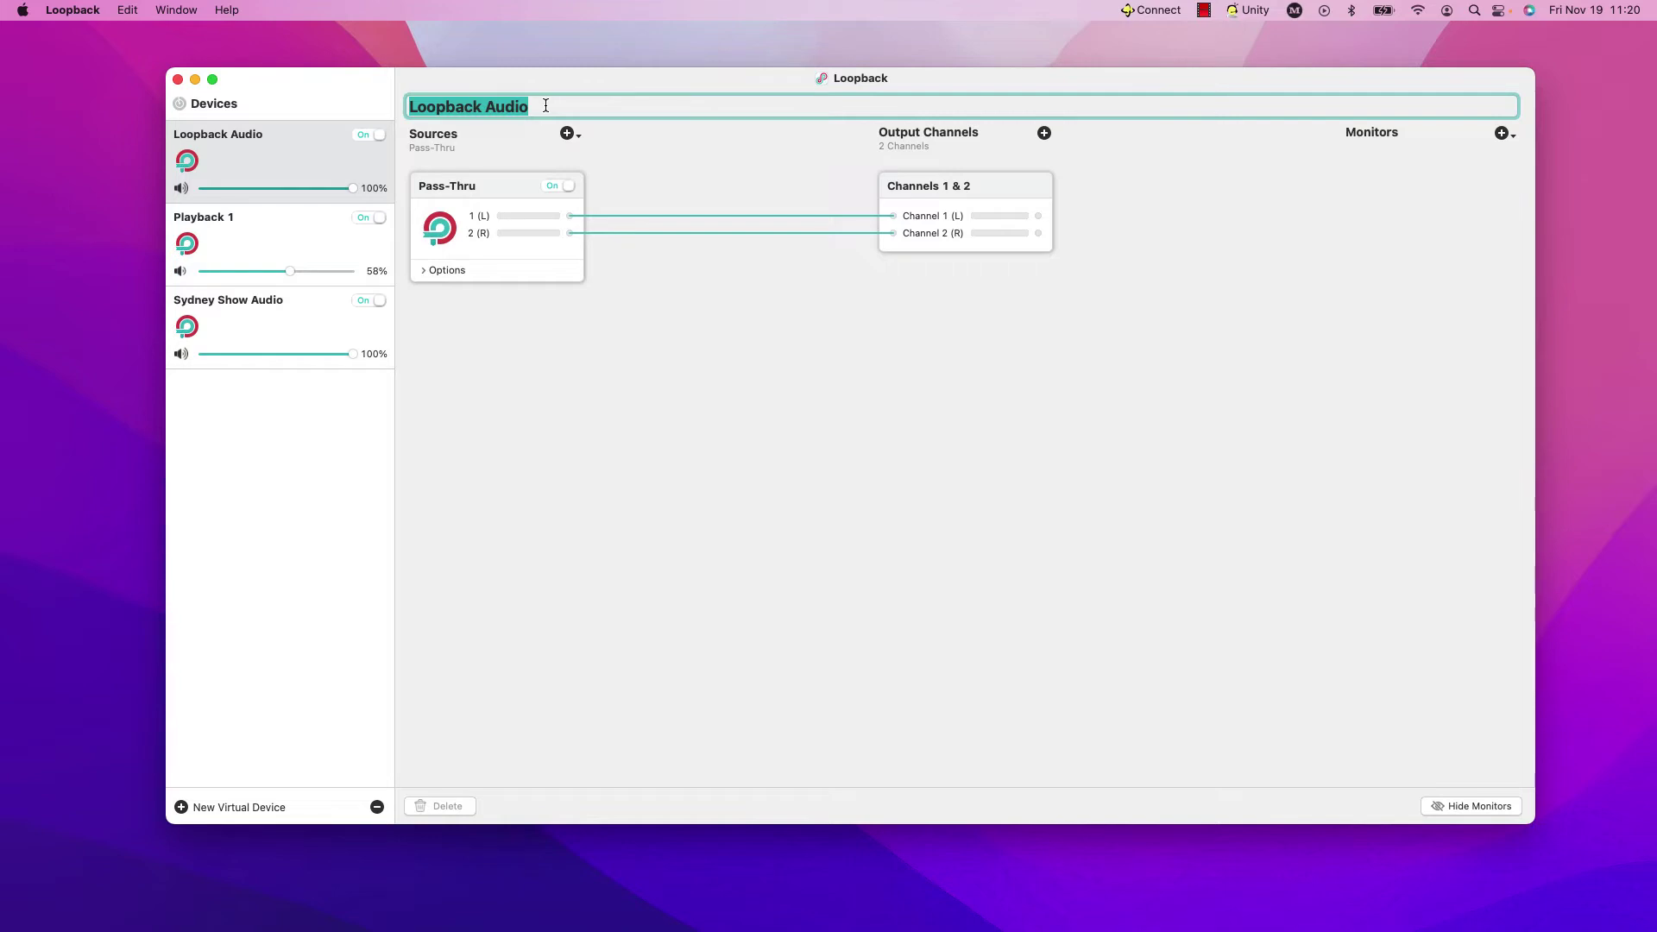
type("Con")
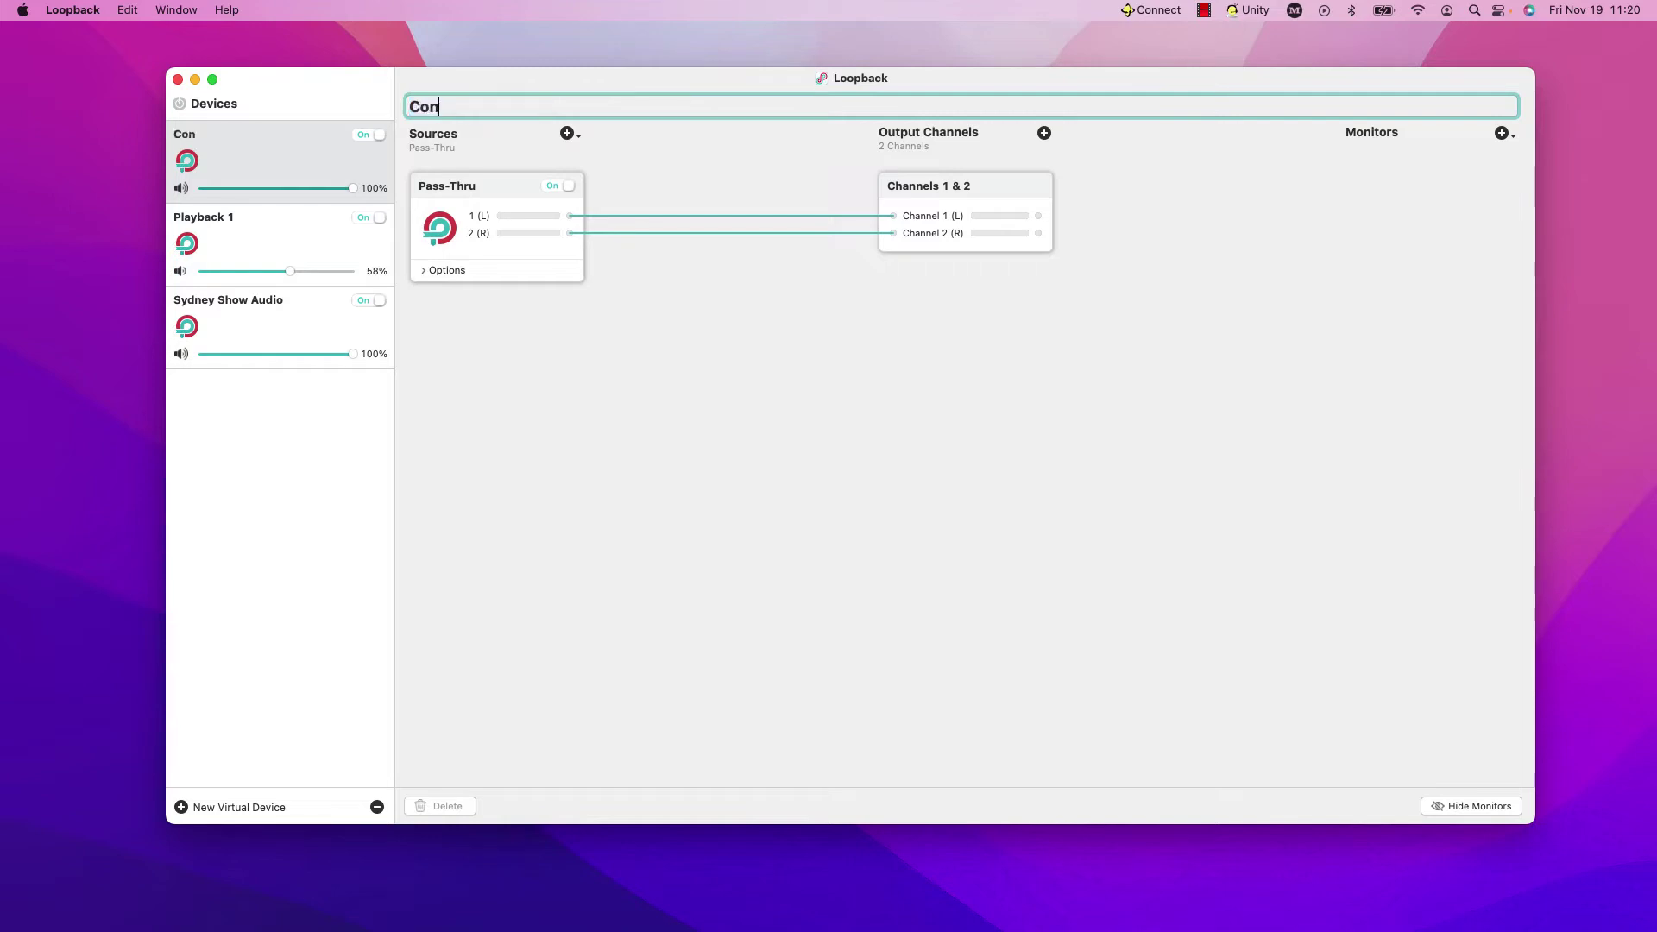
type("nect to Intercom")
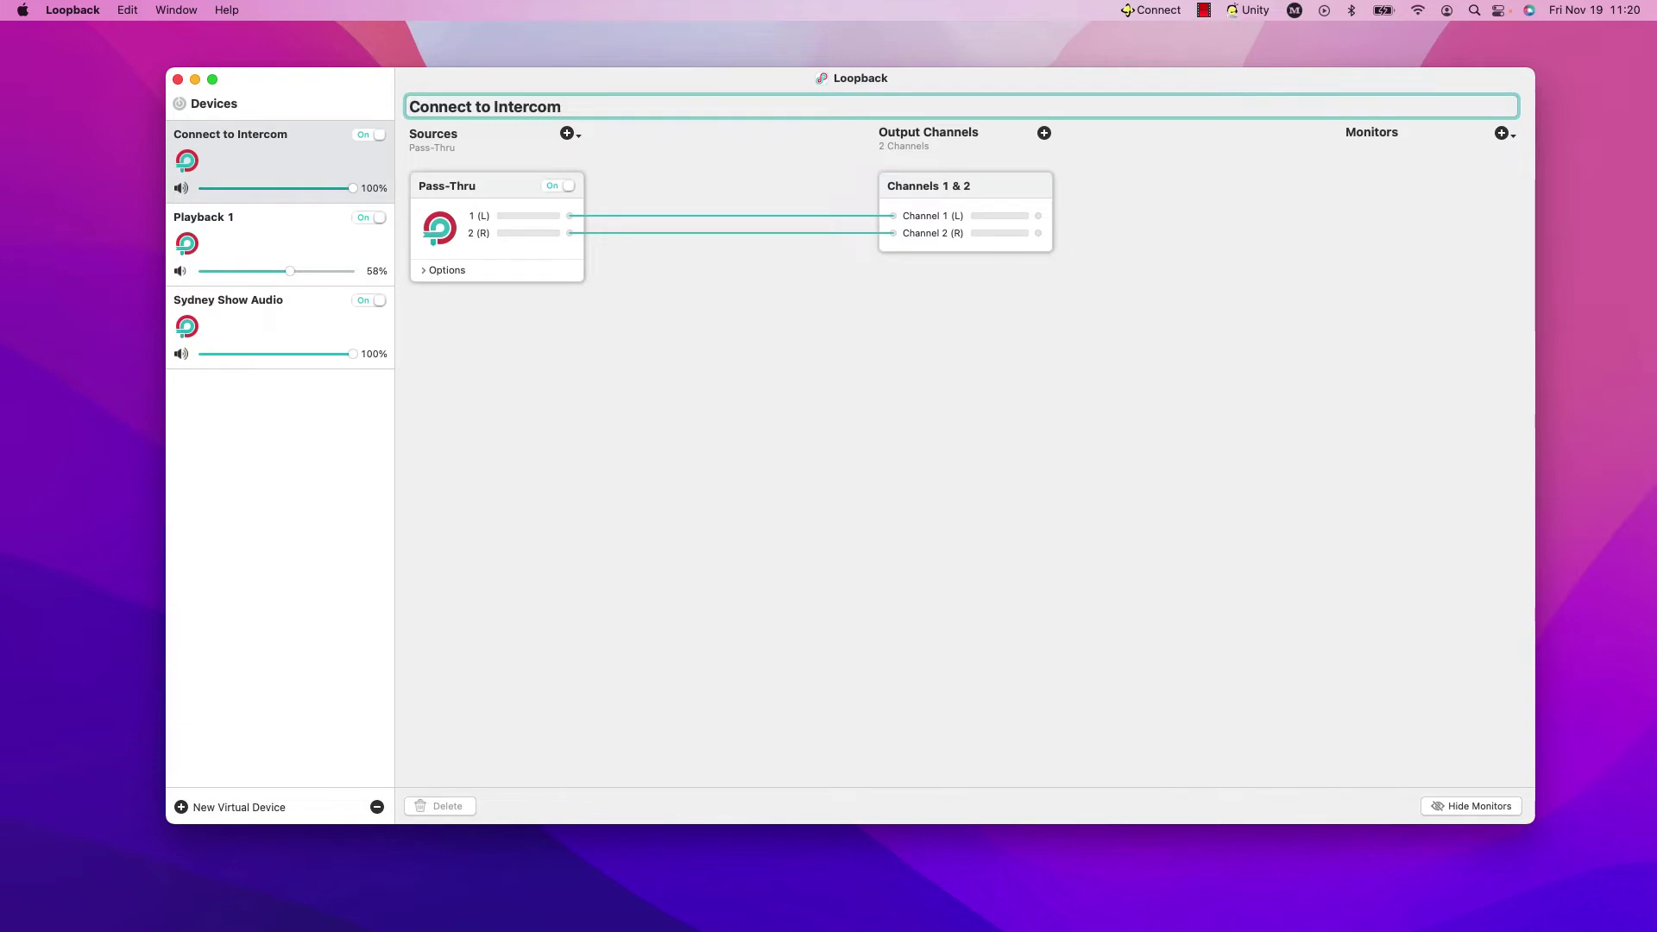
key("Return")
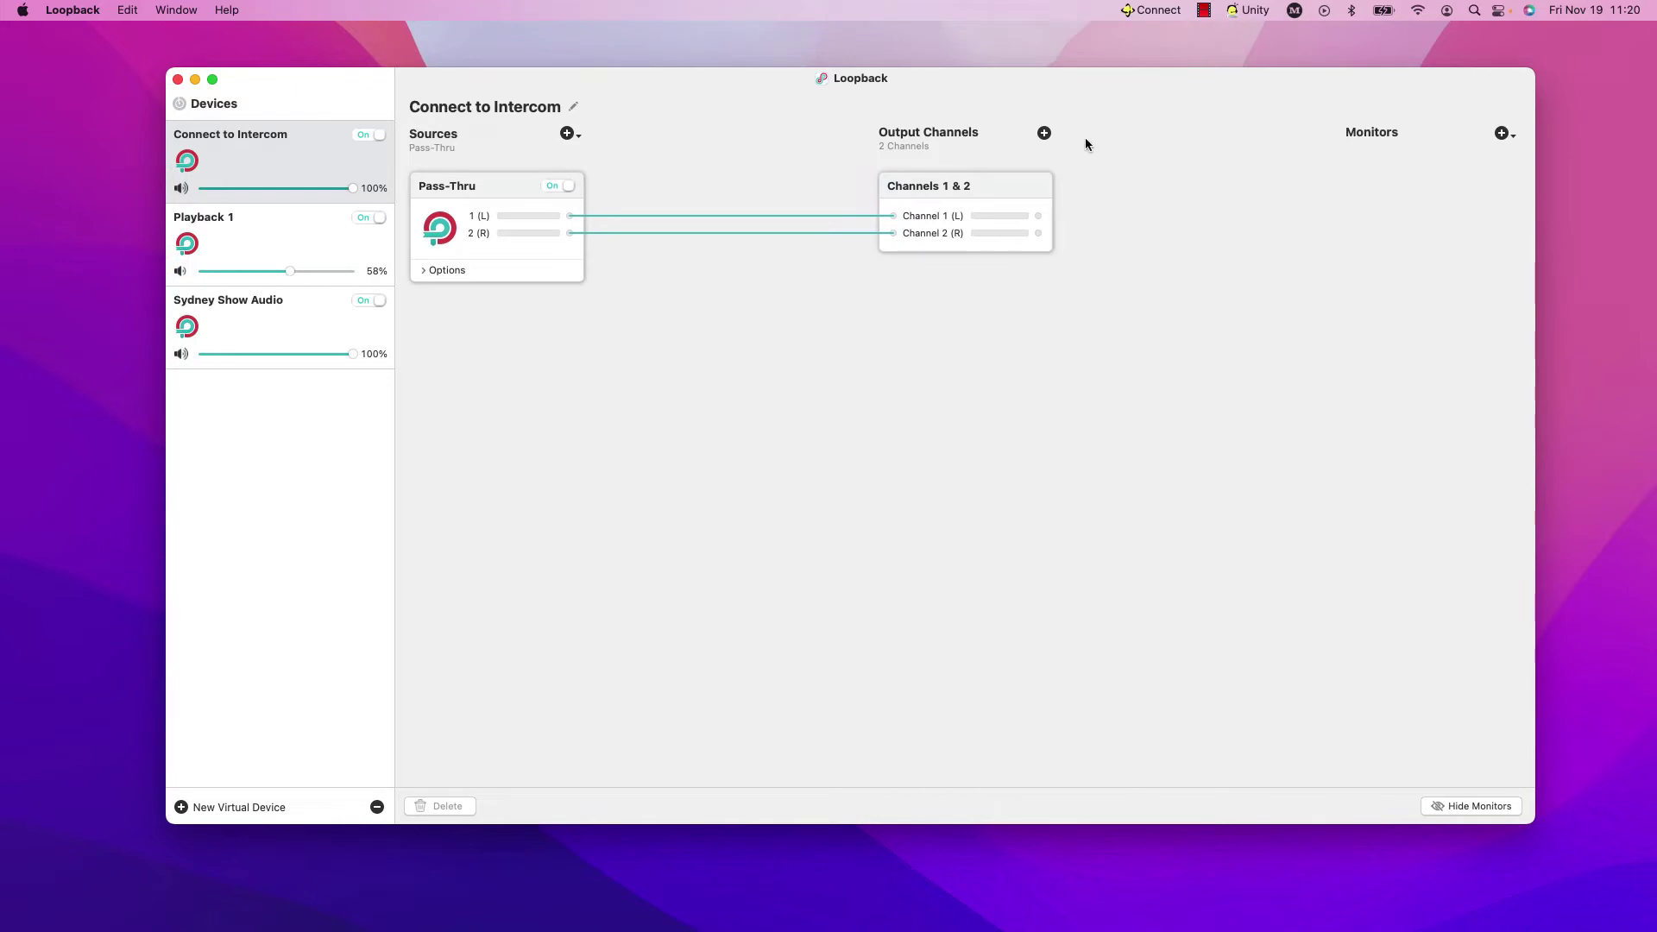
Step: Add output channels 3 through 8 to Connect to Intercom
left_click(1045, 132)
left_click(1044, 133)
left_click(1045, 133)
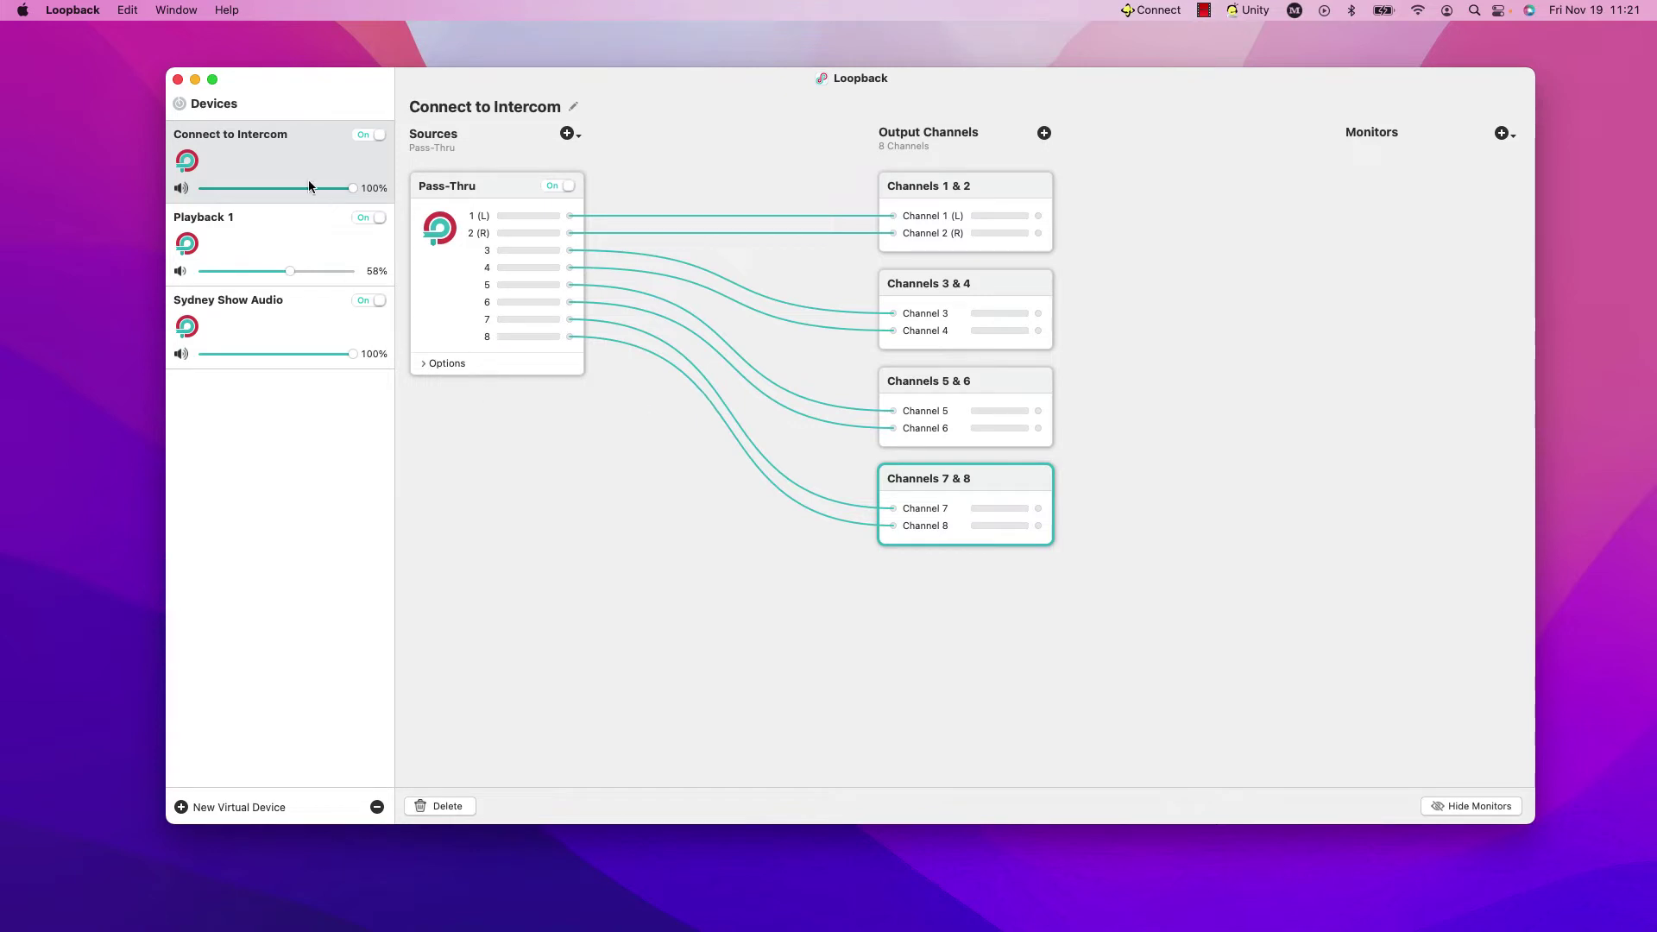
Step: Create another virtual device, replacing its default name with 'Intercom to Connect'
left_click(182, 812)
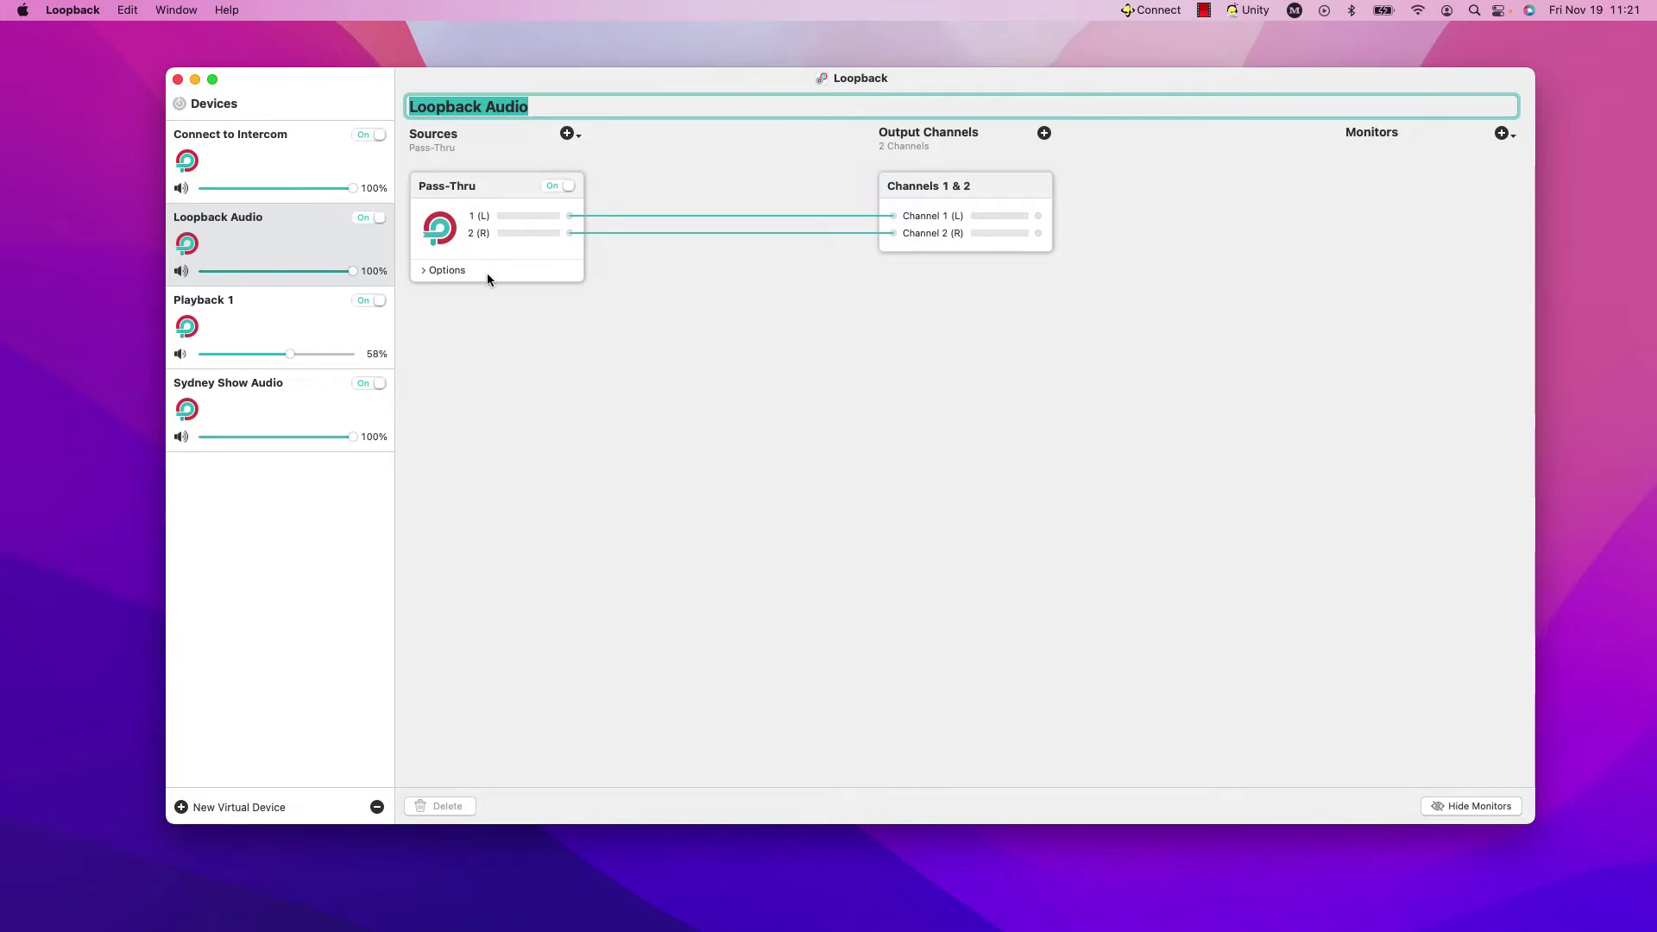
left_click(545, 109)
key("super+a")
key("BackSpace")
type("I")
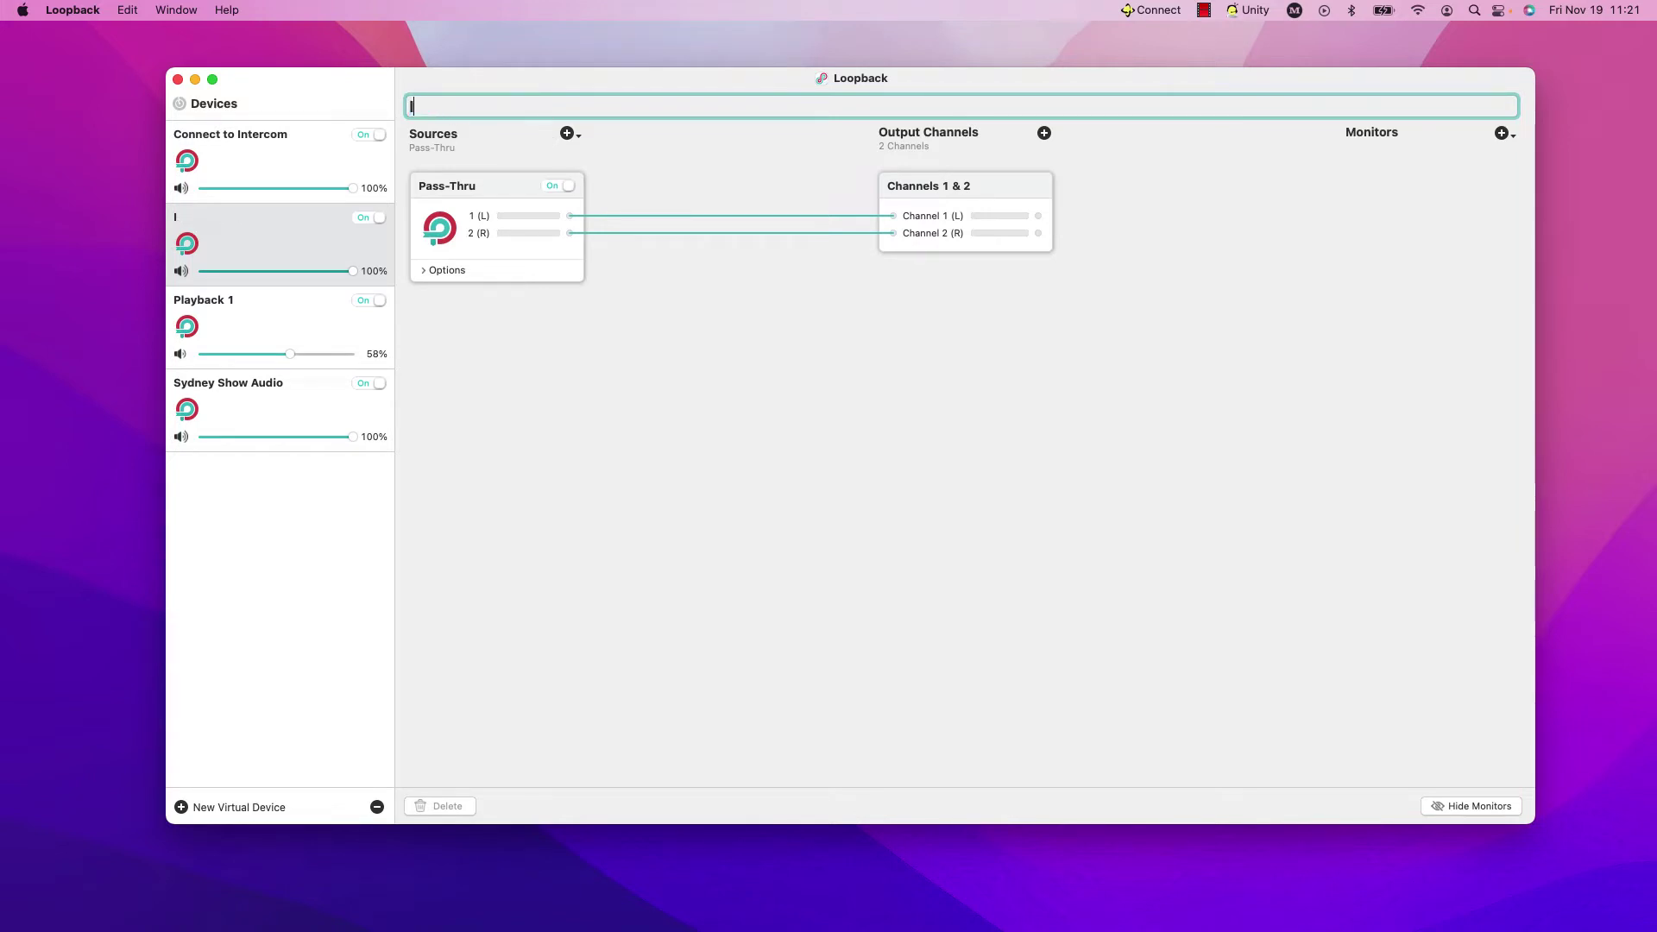
type("ntercom to Co")
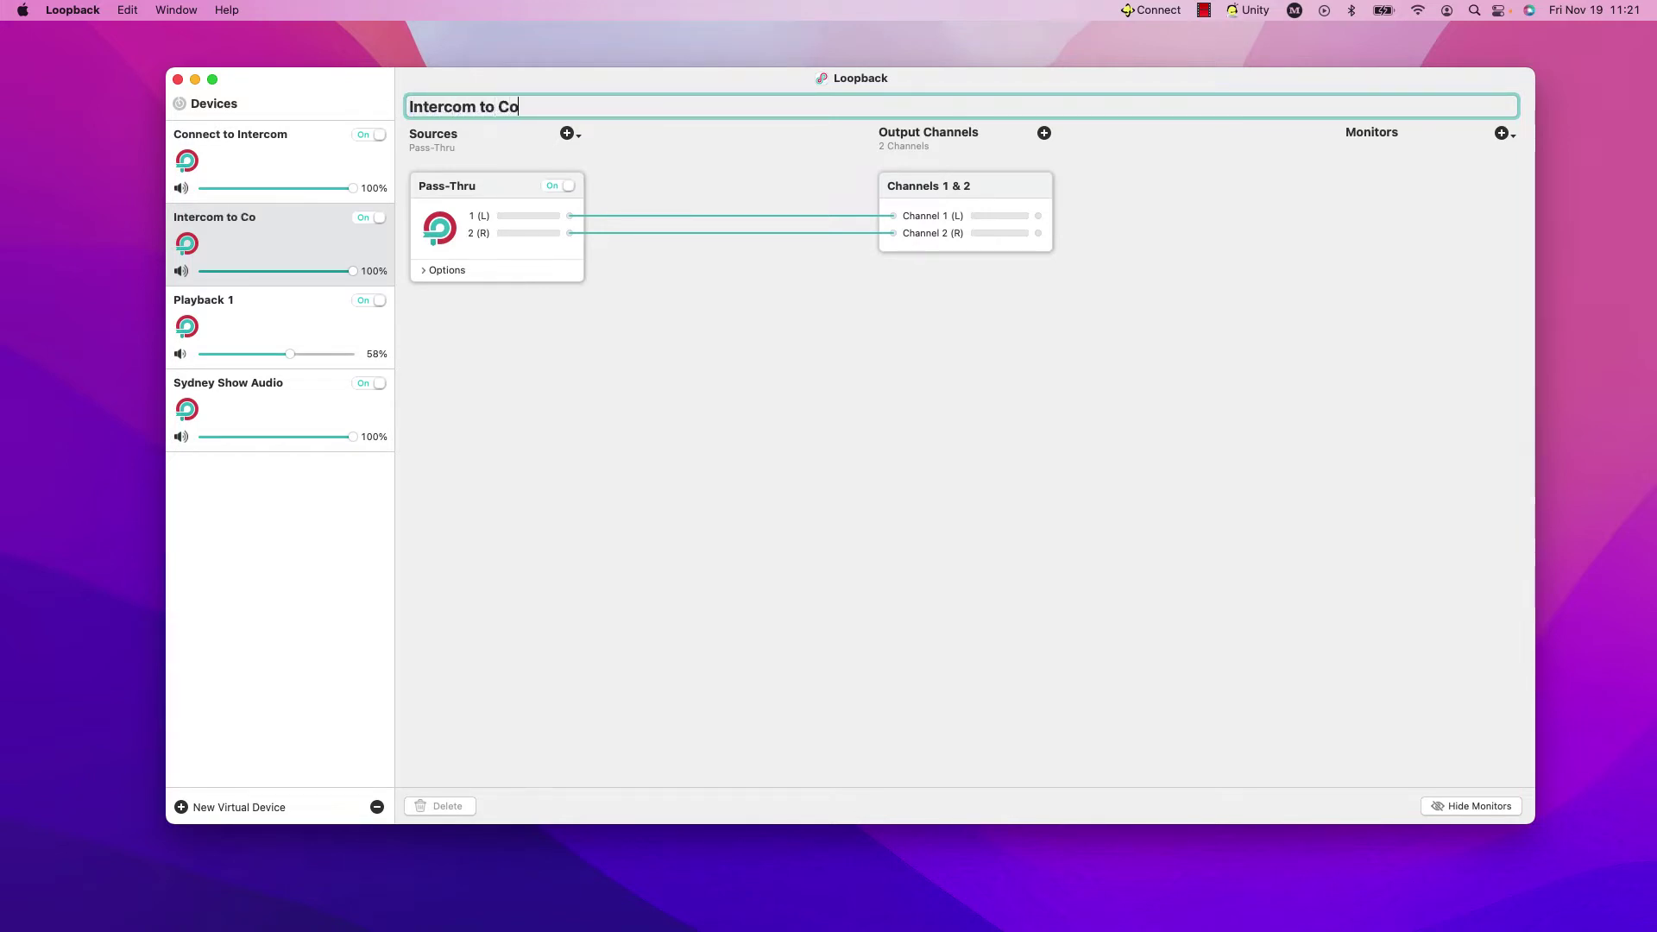
type("nnect")
left_click(273, 238)
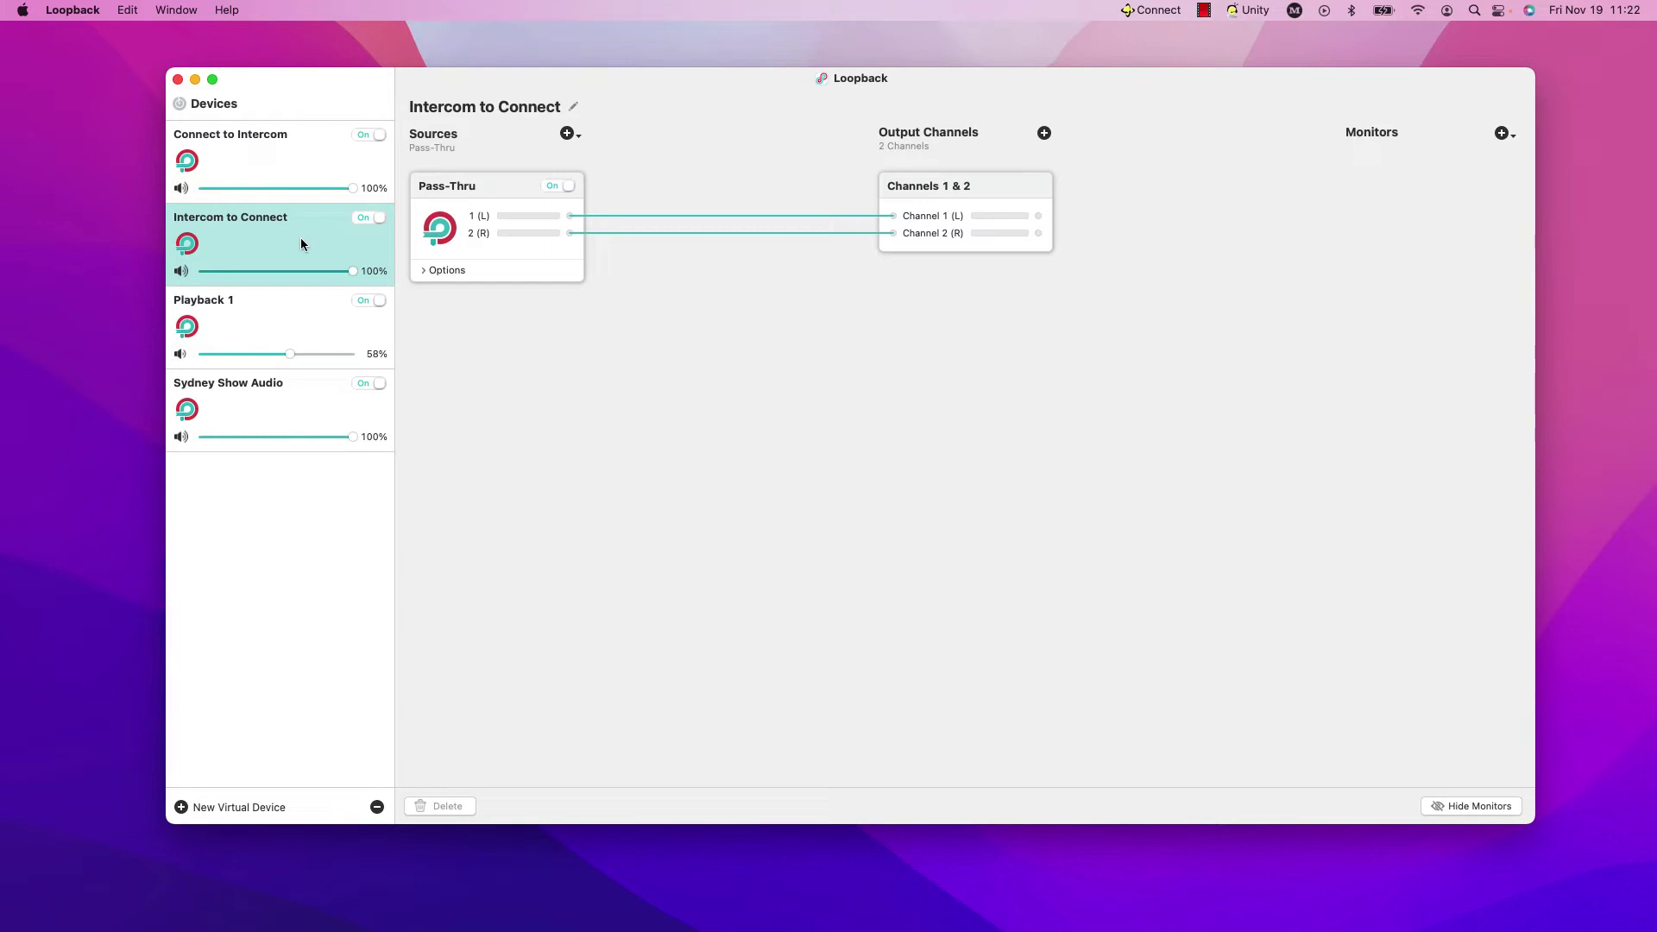
Step: Give Intercom to Connect output channels 3–8, matching Connect to Intercom's eight channels
left_click(269, 167)
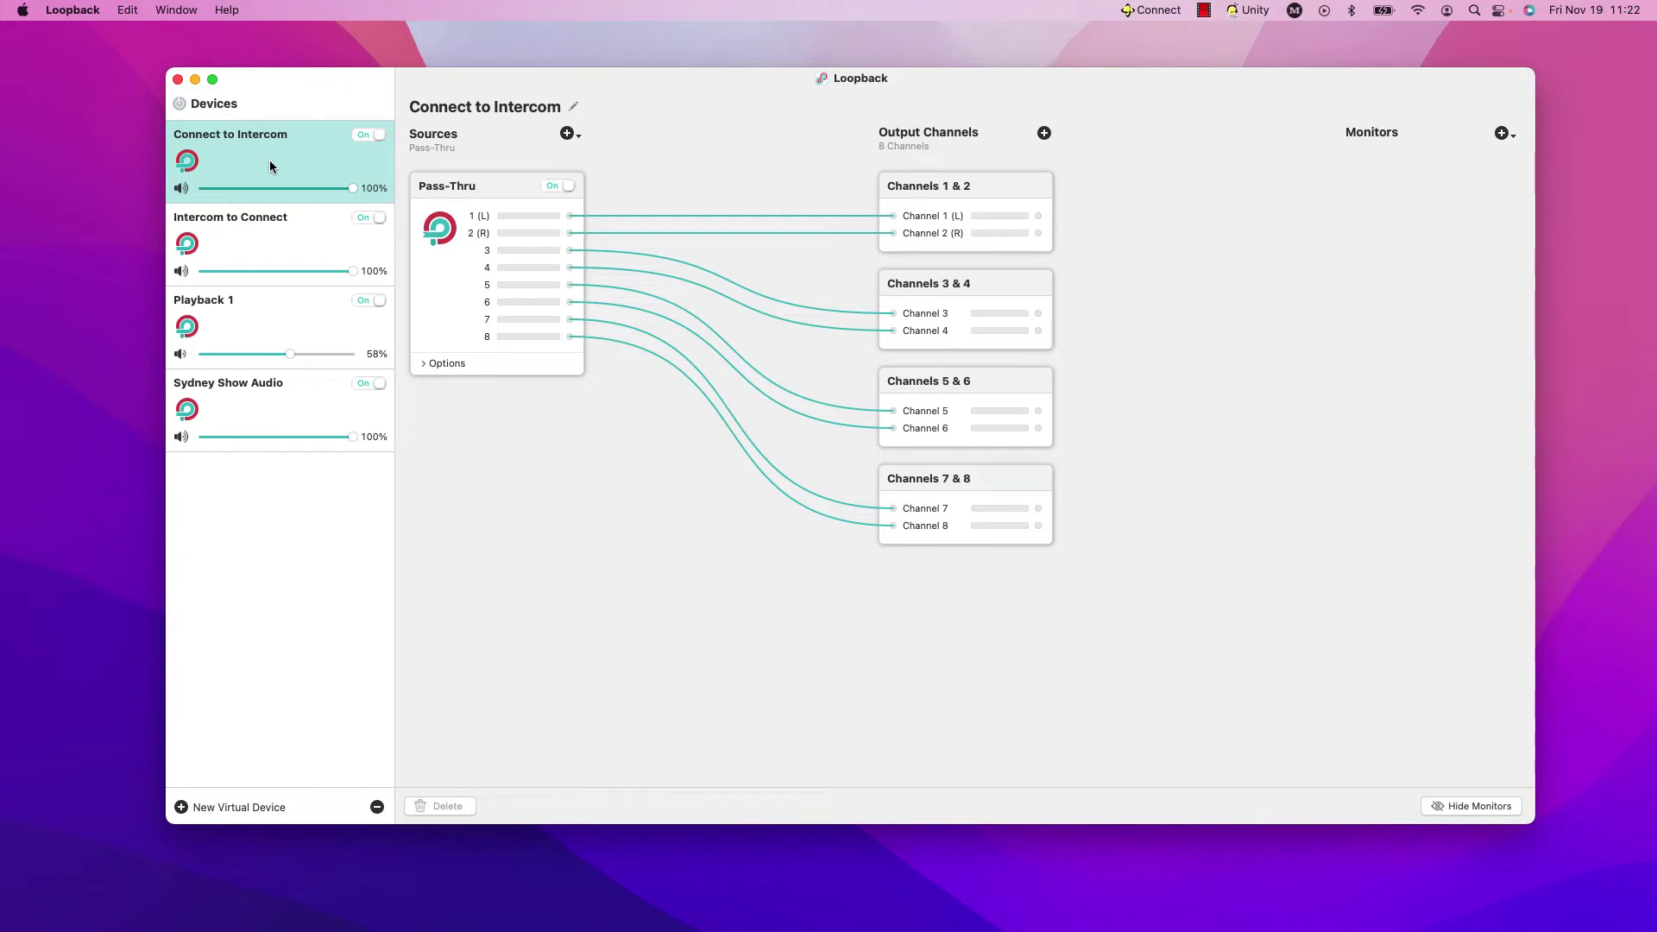
left_click(260, 246)
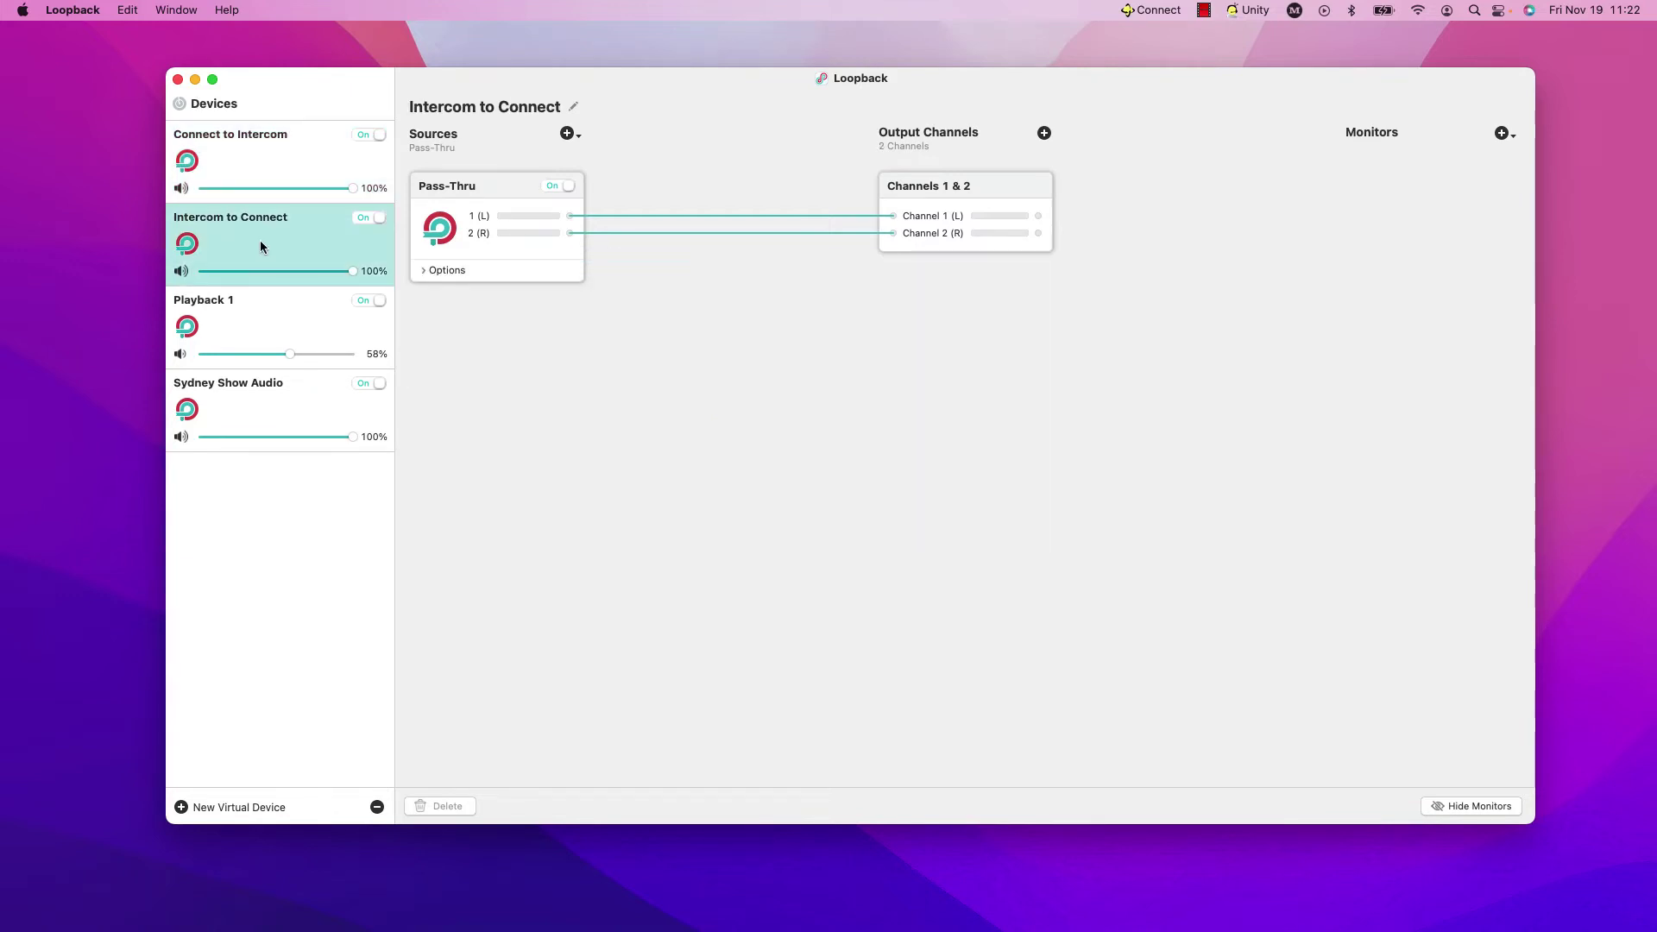
left_click(1044, 133)
left_click(1044, 133)
left_click(1044, 133)
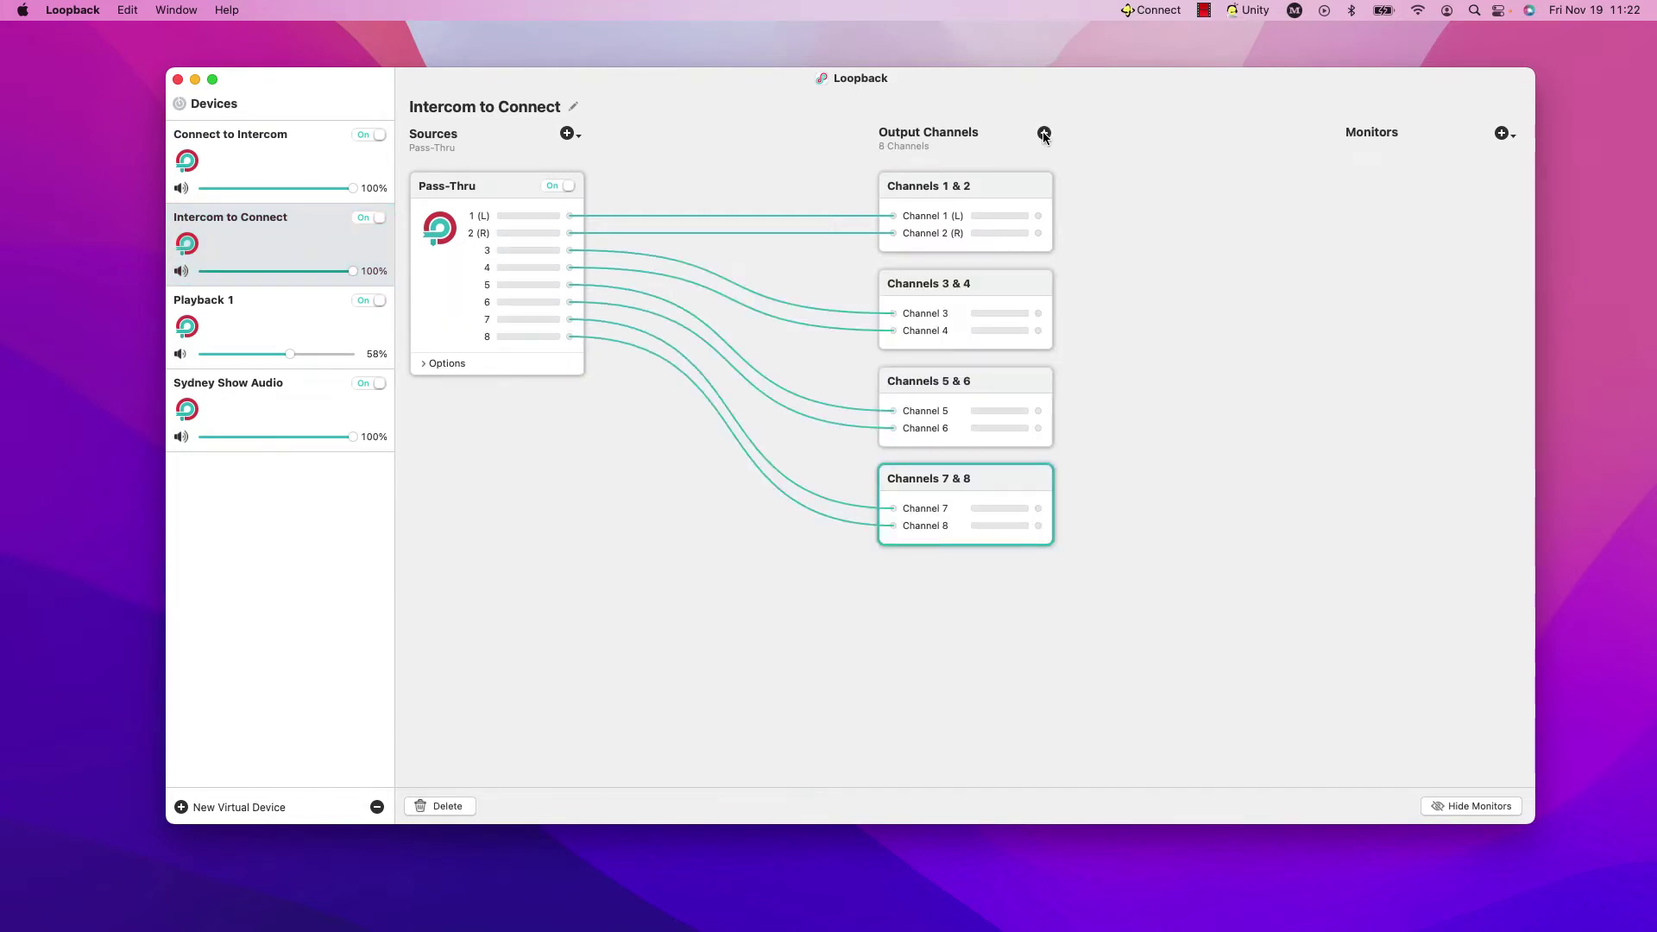
left_click(255, 158)
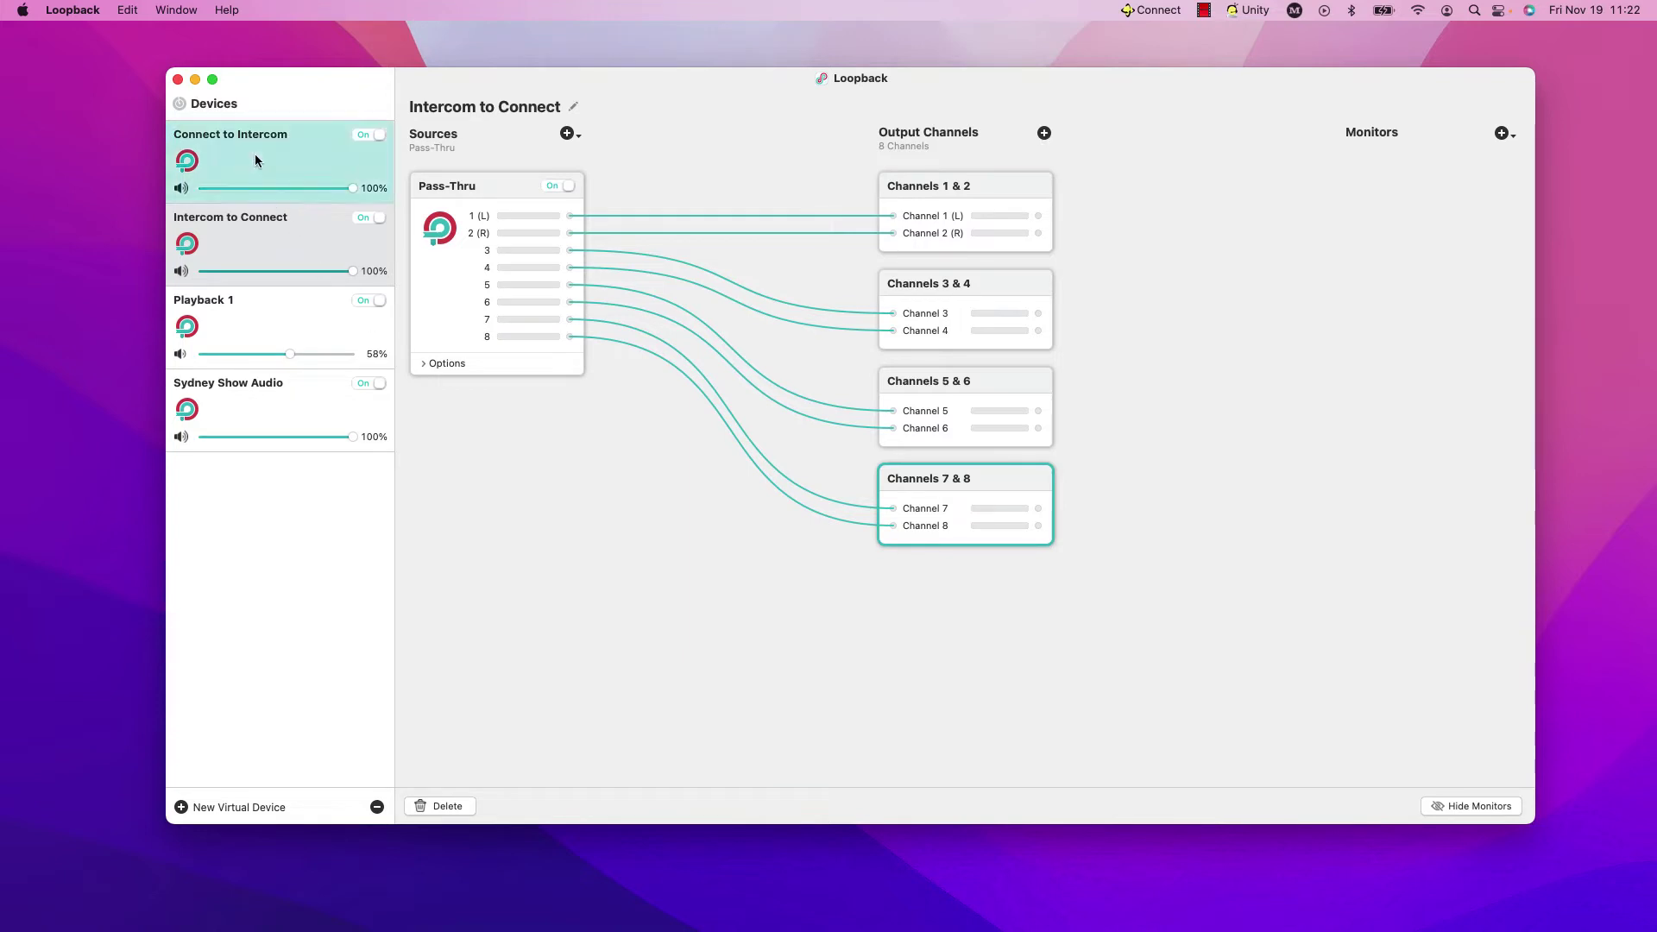
left_click(258, 231)
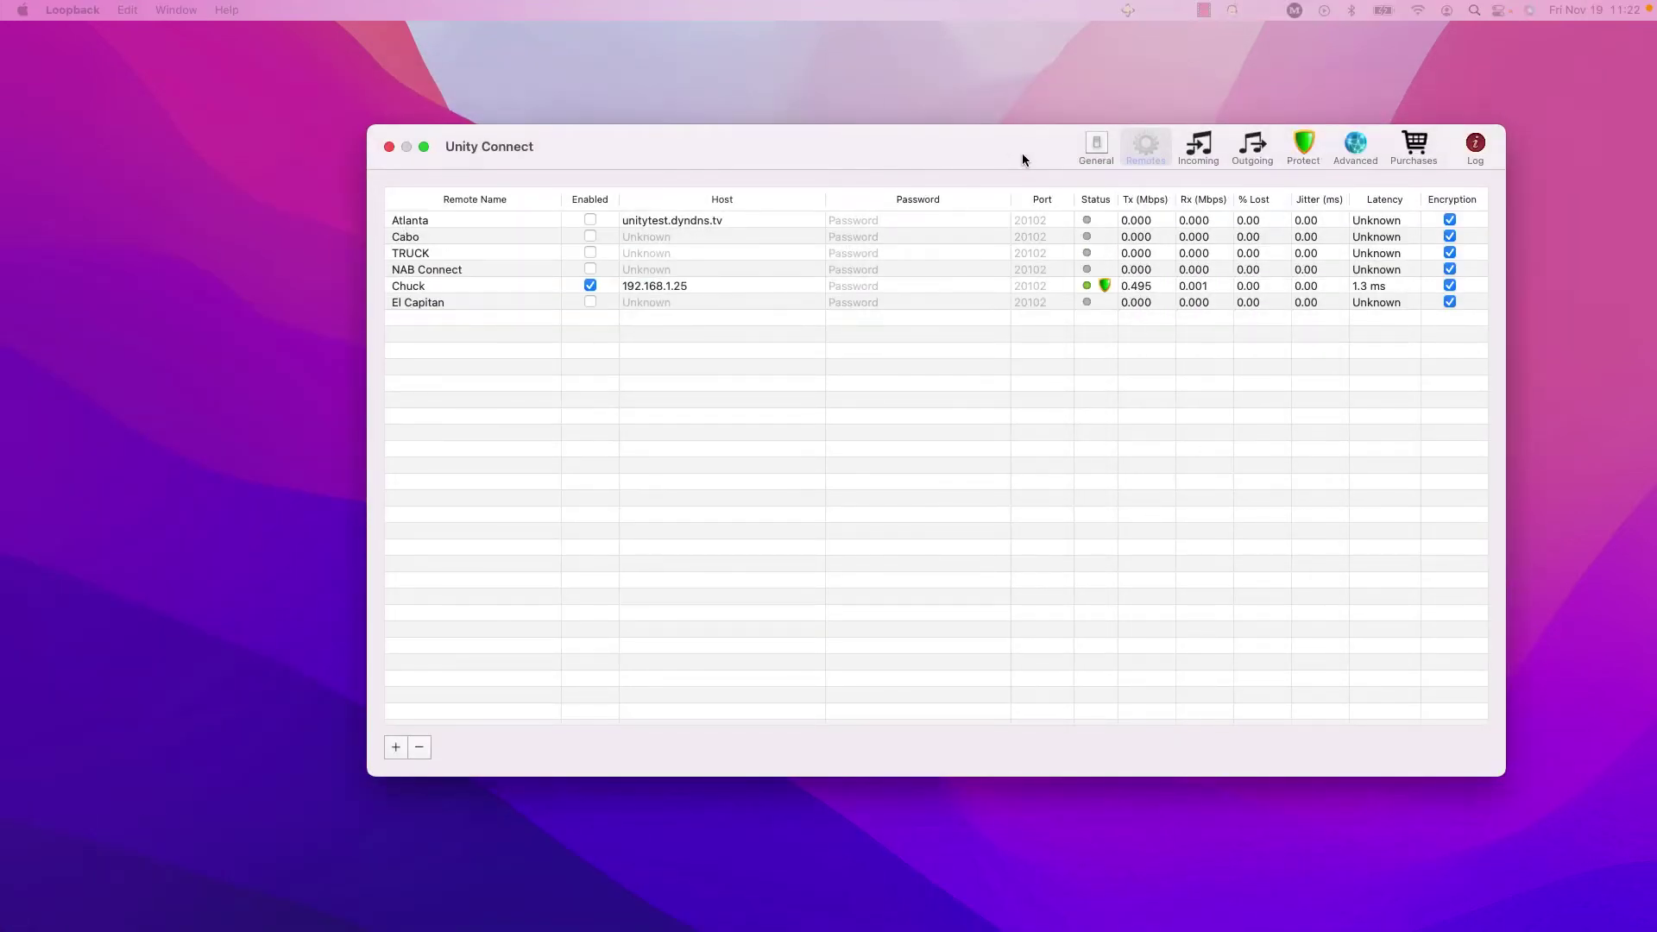
Step: Quit Unity Connect from its status menu, confirming with OK, then quit Unity Server
mouse_move(1022, 151)
left_mouse_down()
mouse_move(1044, 159)
mouse_move(1023, 149)
left_mouse_up()
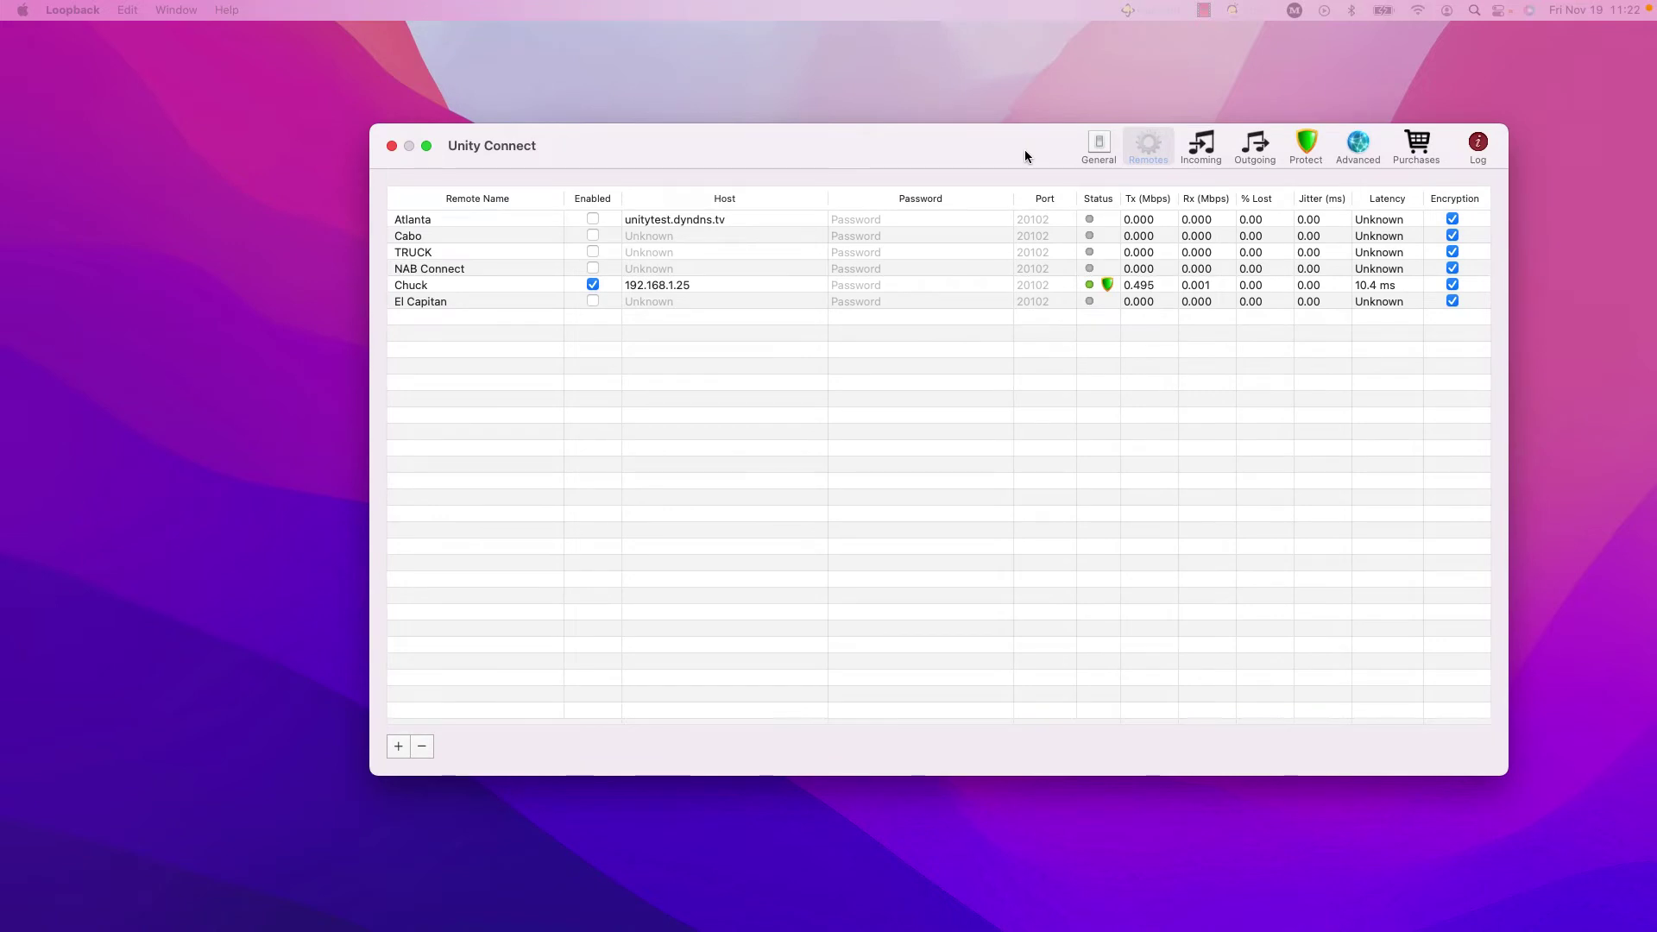
left_click(1165, 12)
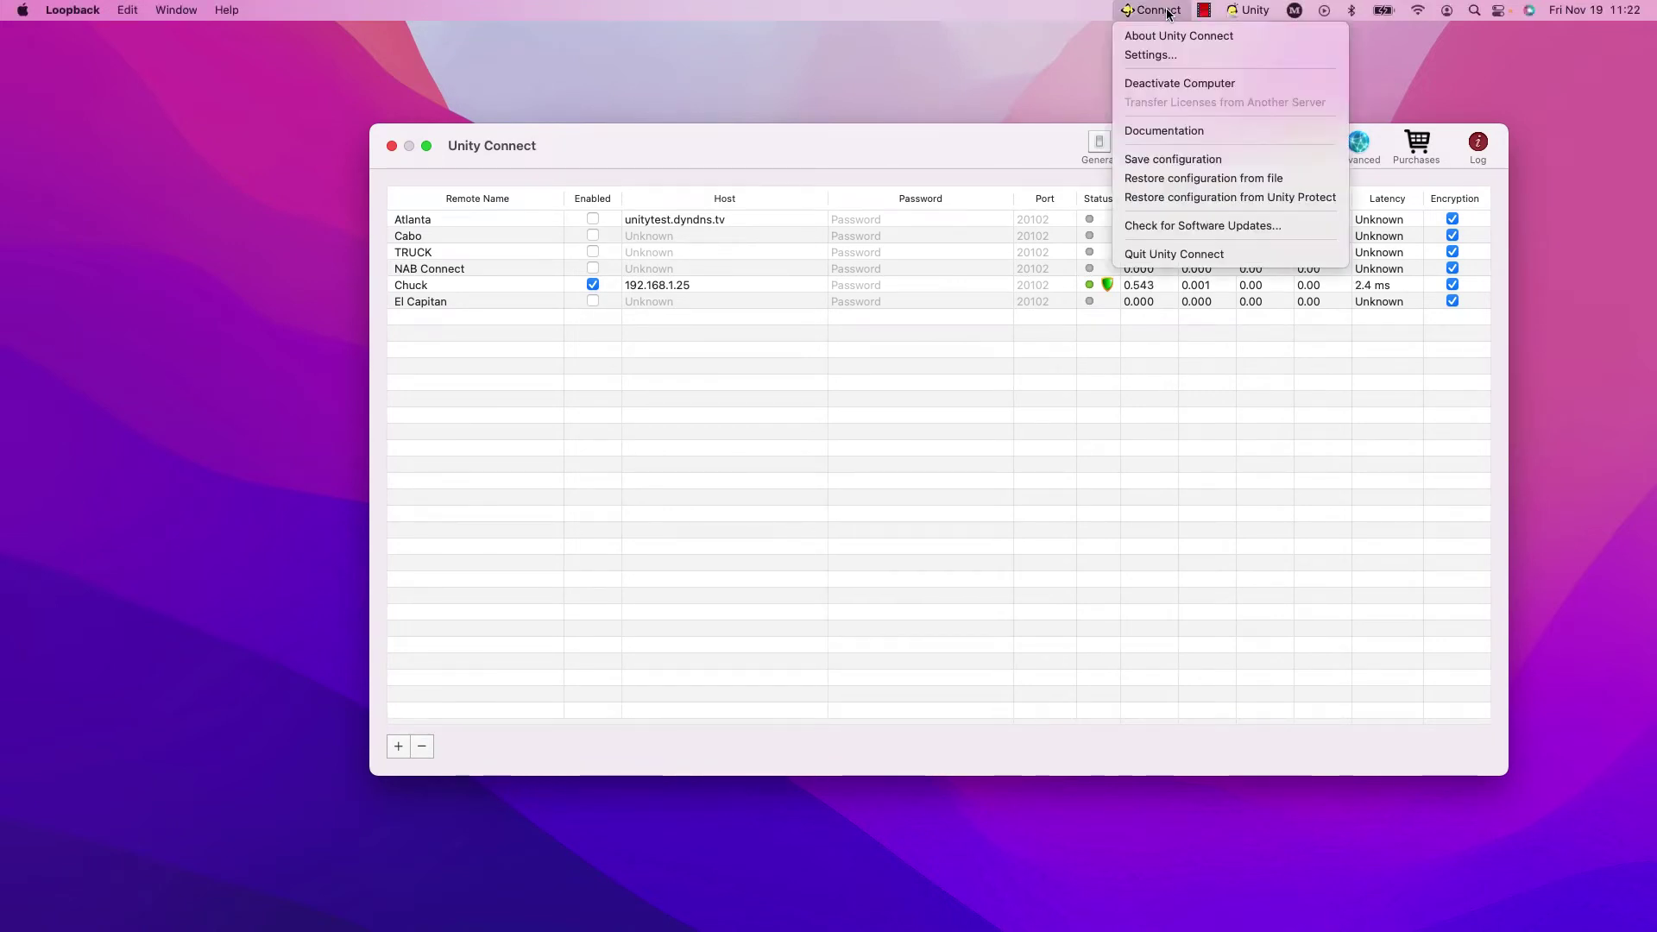
left_click(1198, 256)
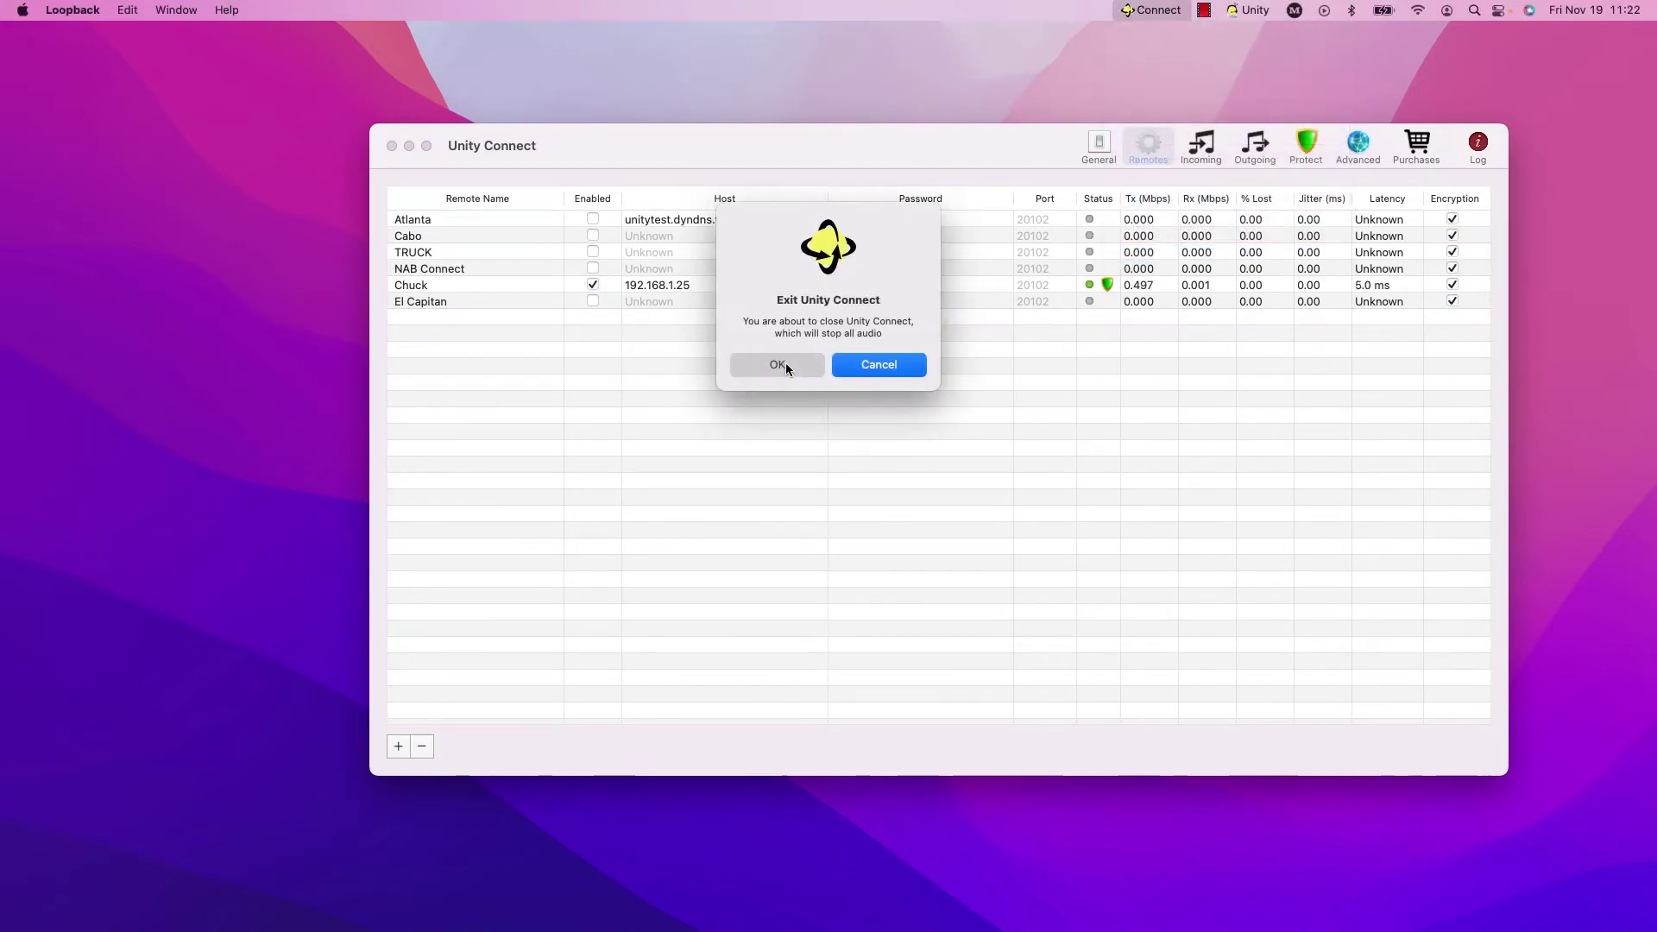
left_click(783, 365)
left_click(1248, 11)
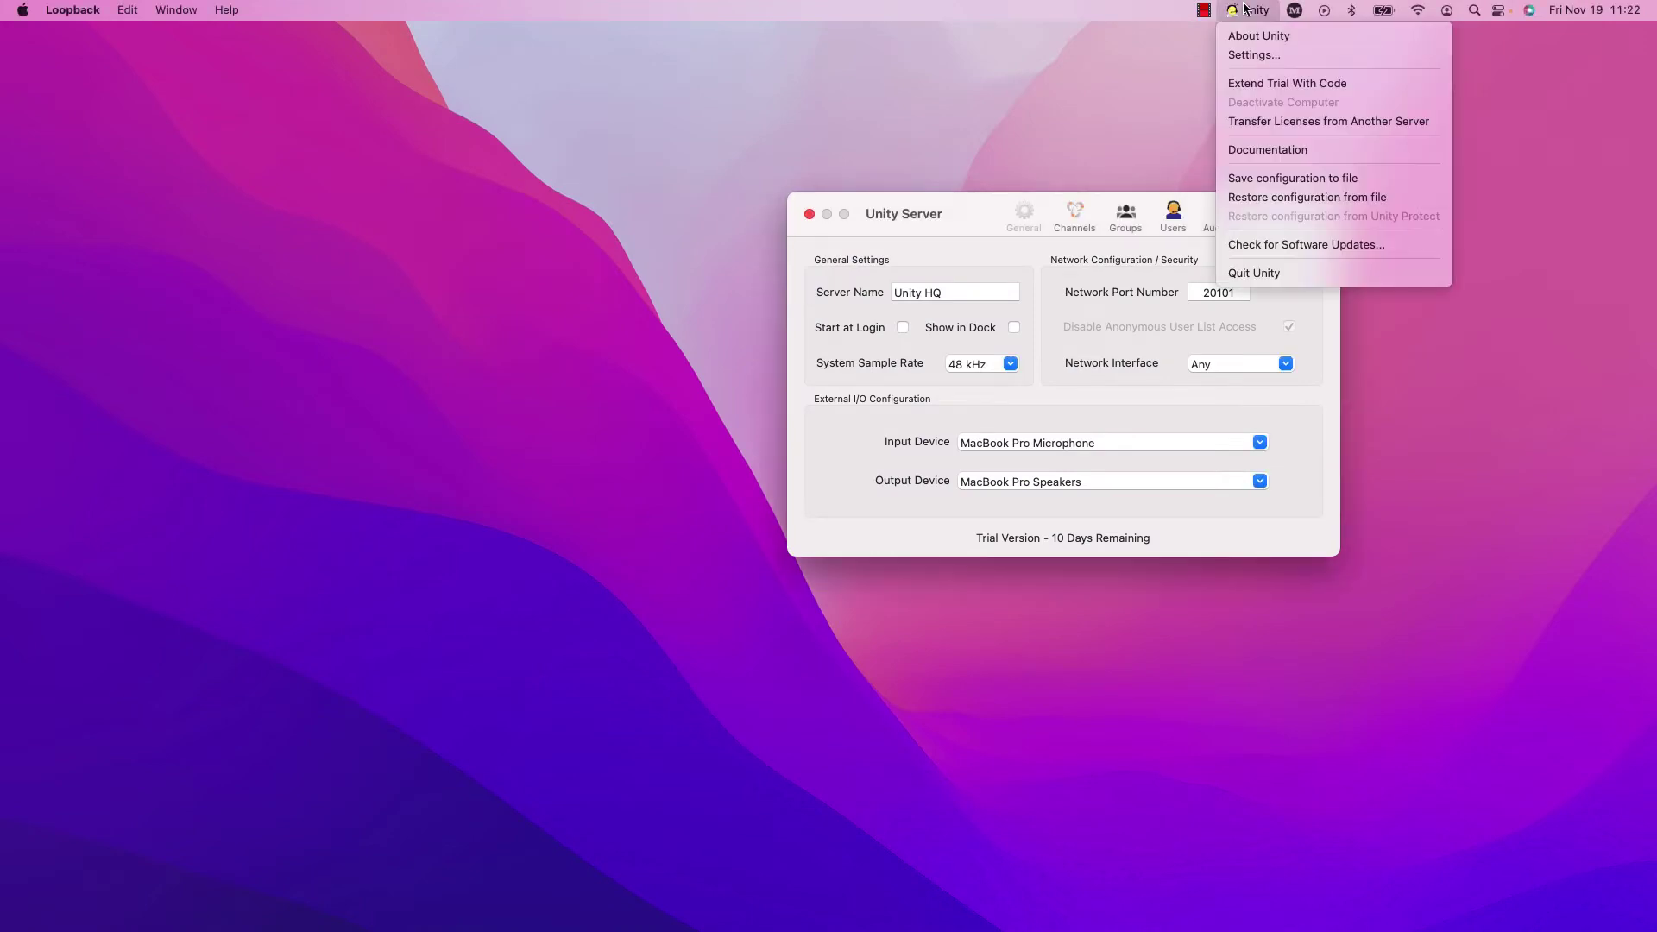
left_click(1256, 274)
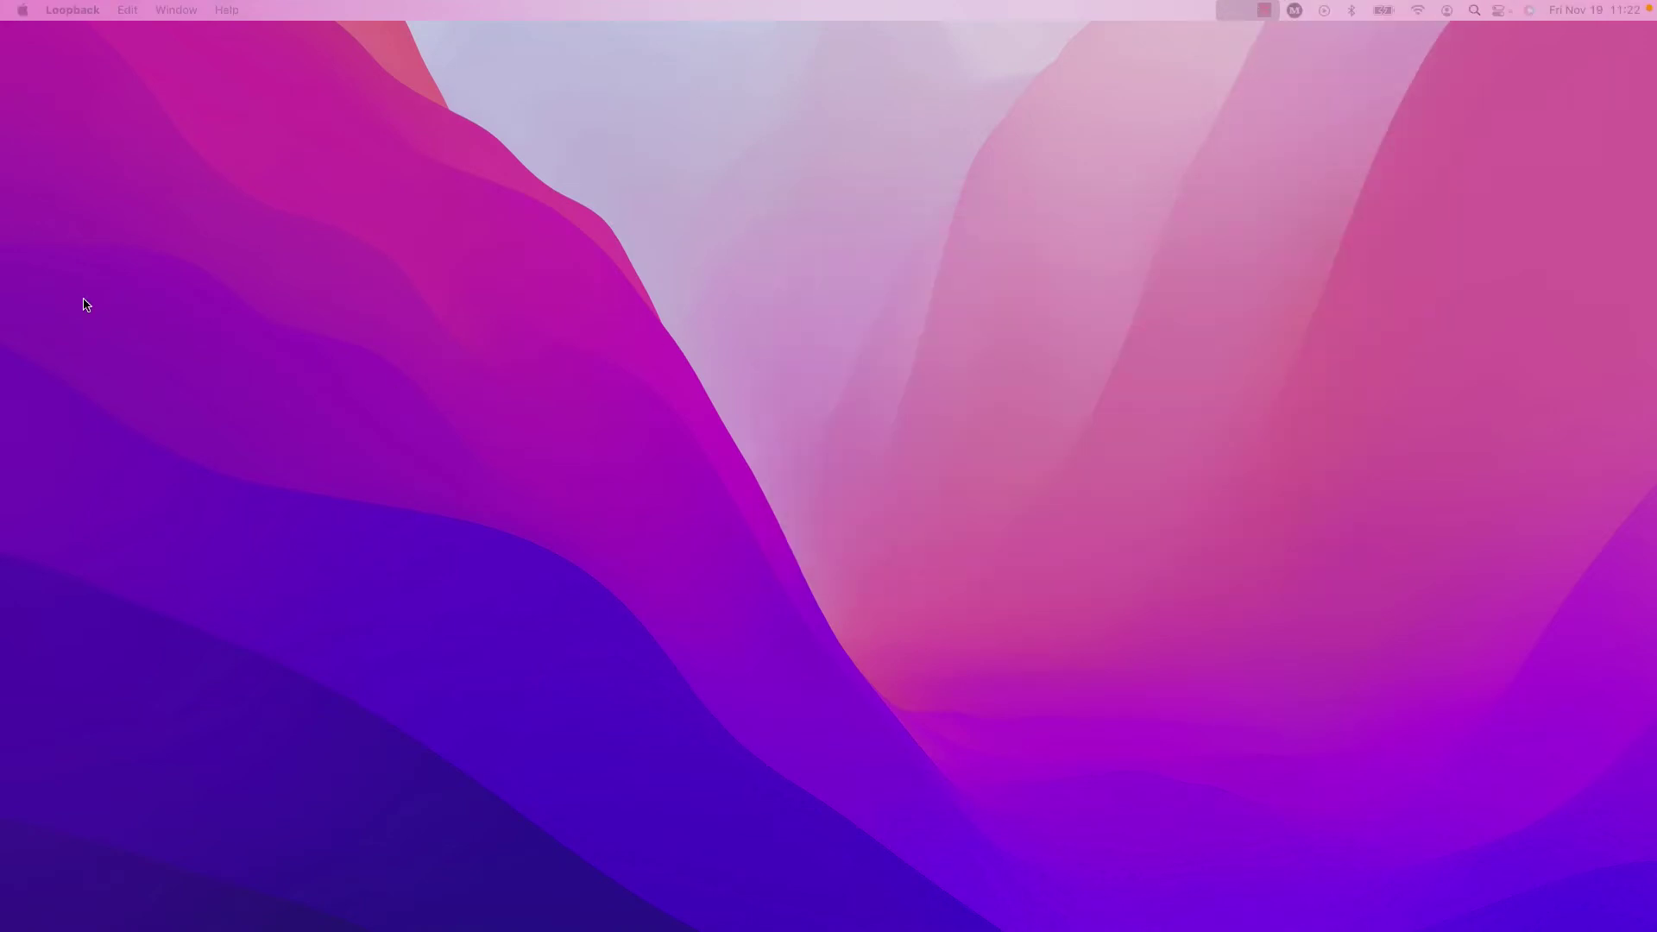
Step: Relaunch Unity Connect via Spotlight 'unity', center it, and select Chuck in Remotes
key("super+space")
type("uni")
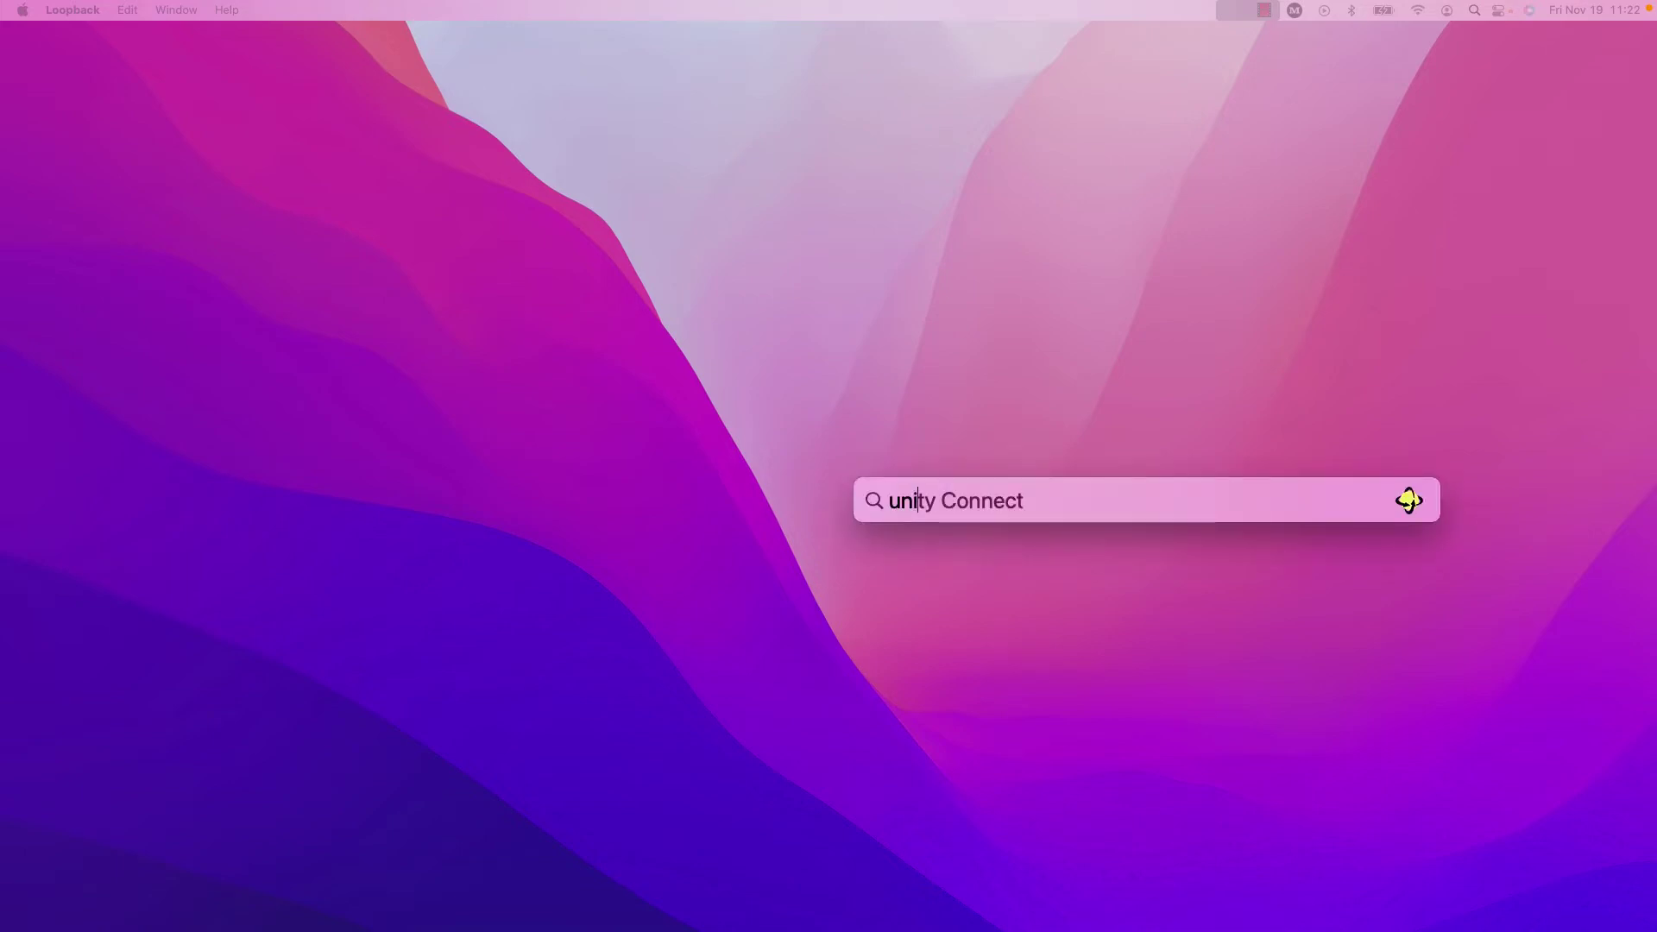
type("ty")
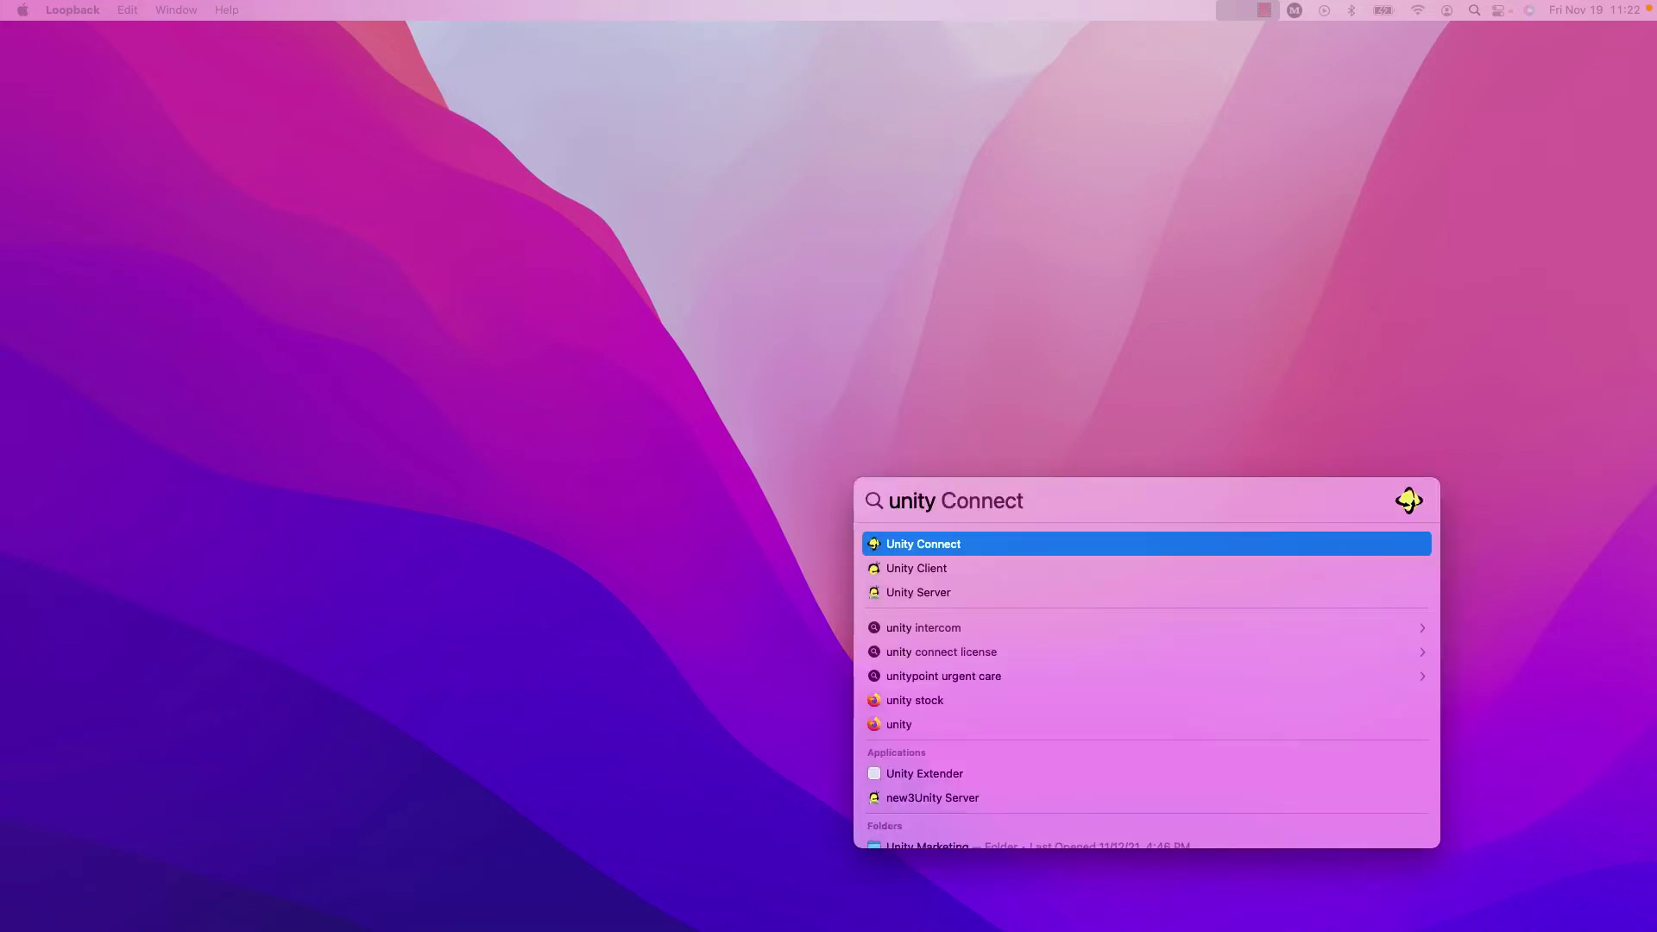
key("Return")
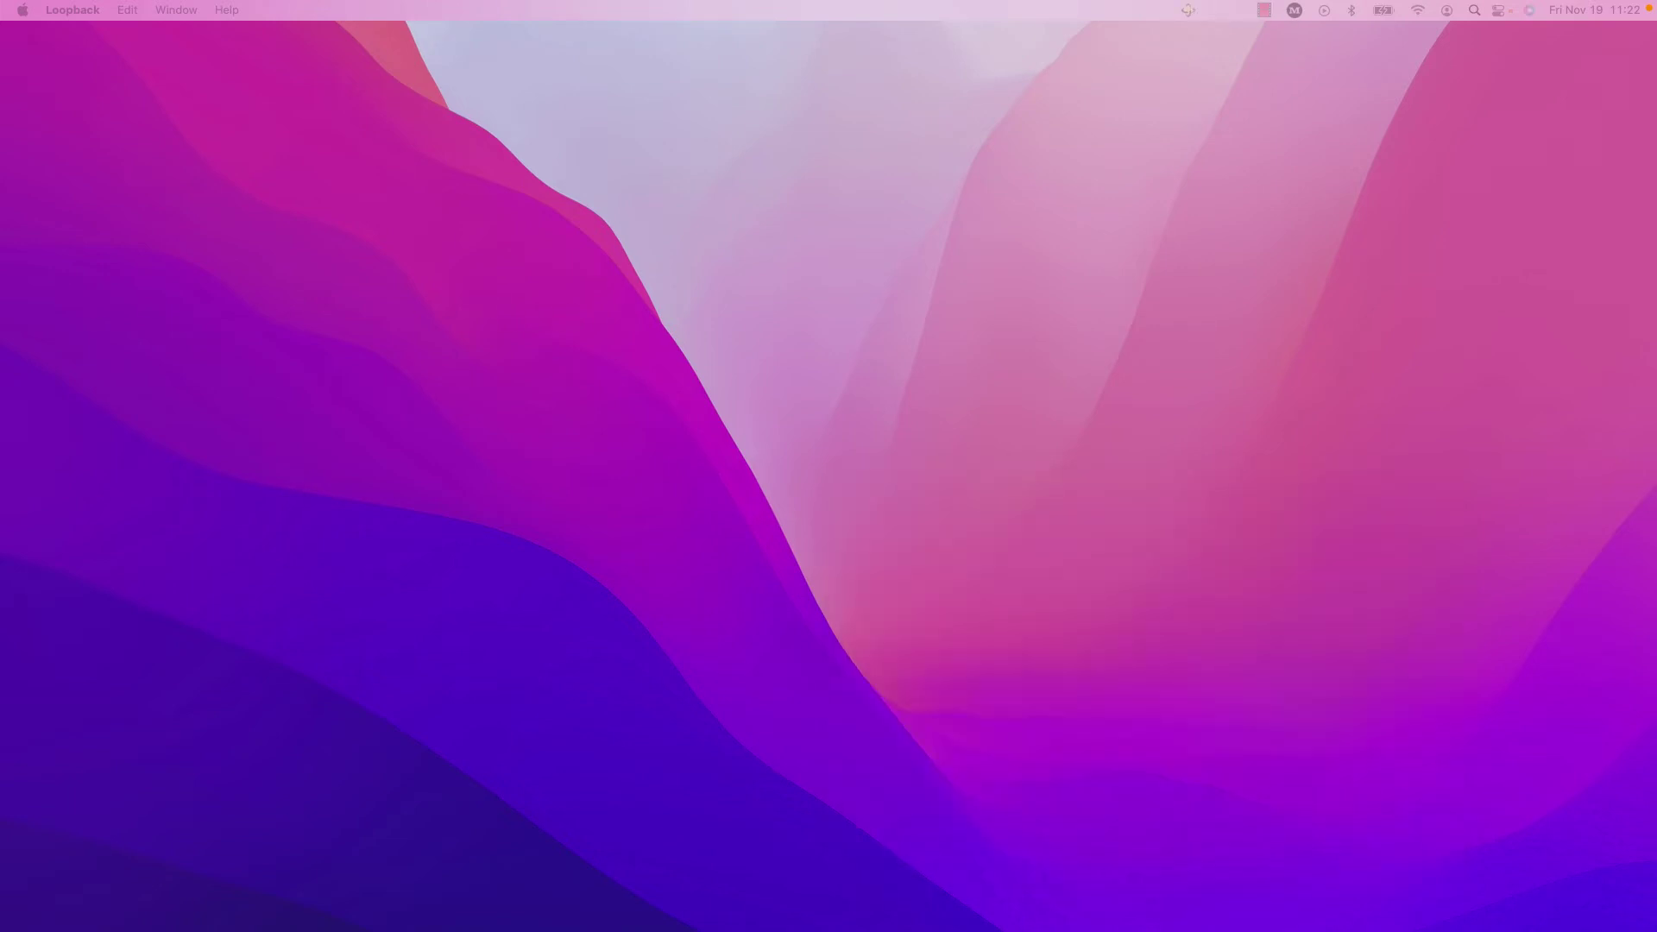
left_click_drag(886, 210, 782, 259)
left_click(869, 263)
left_click(345, 409)
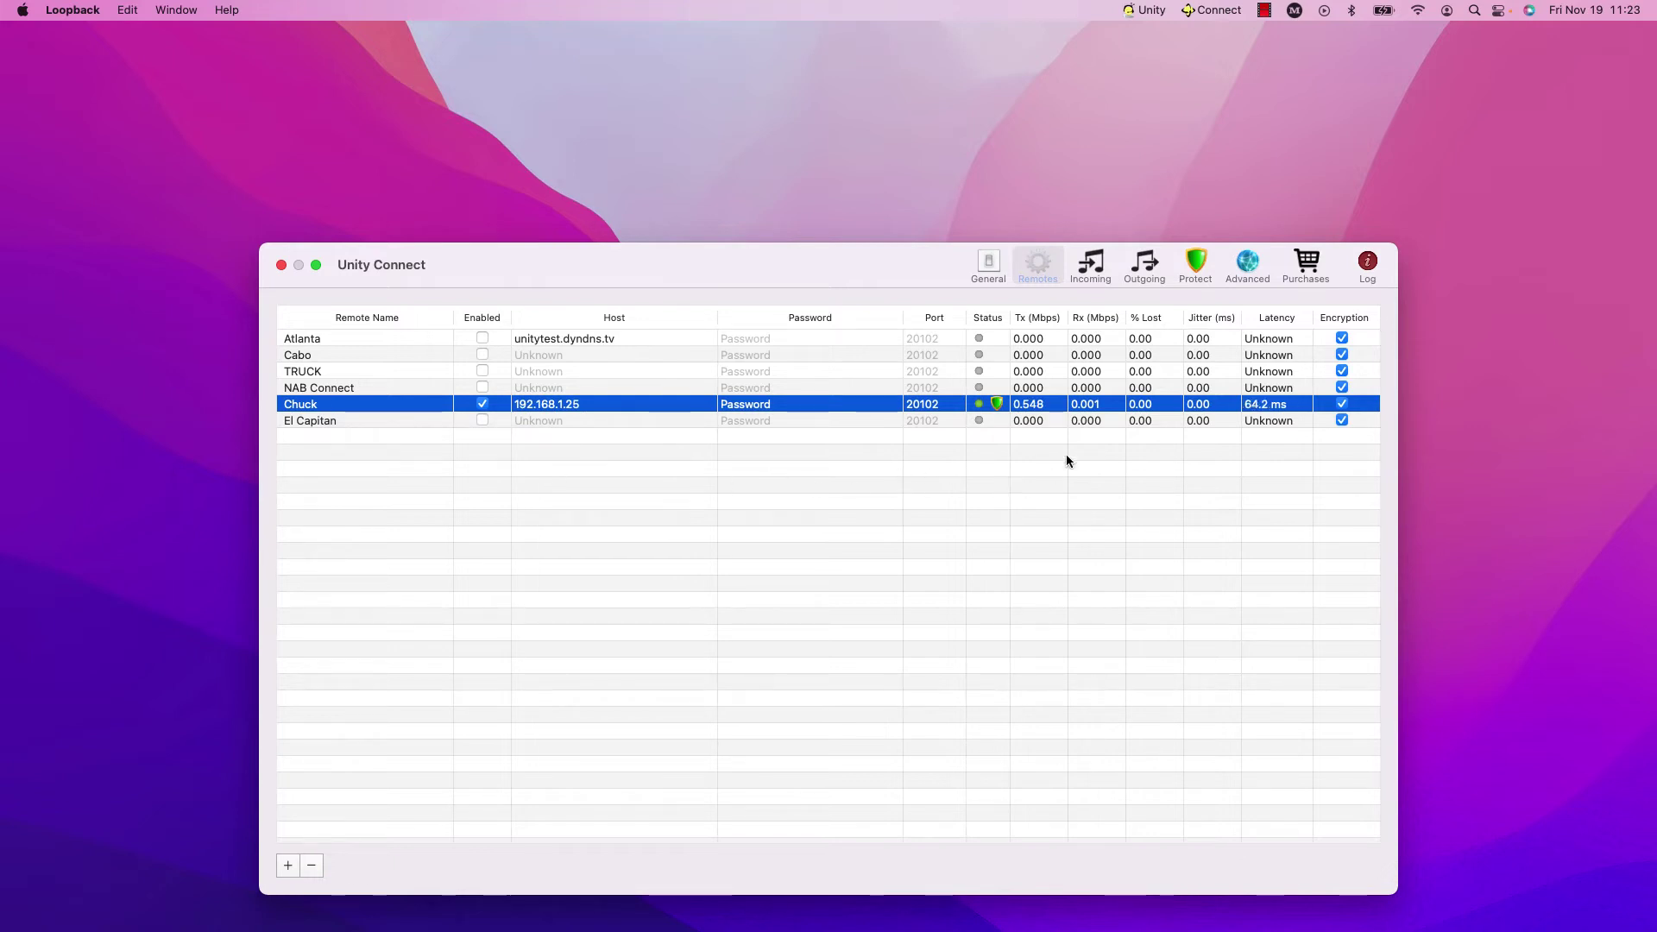
Step: Add Chuck as an incoming remote with Enabled and Sync ticked
left_click(1090, 269)
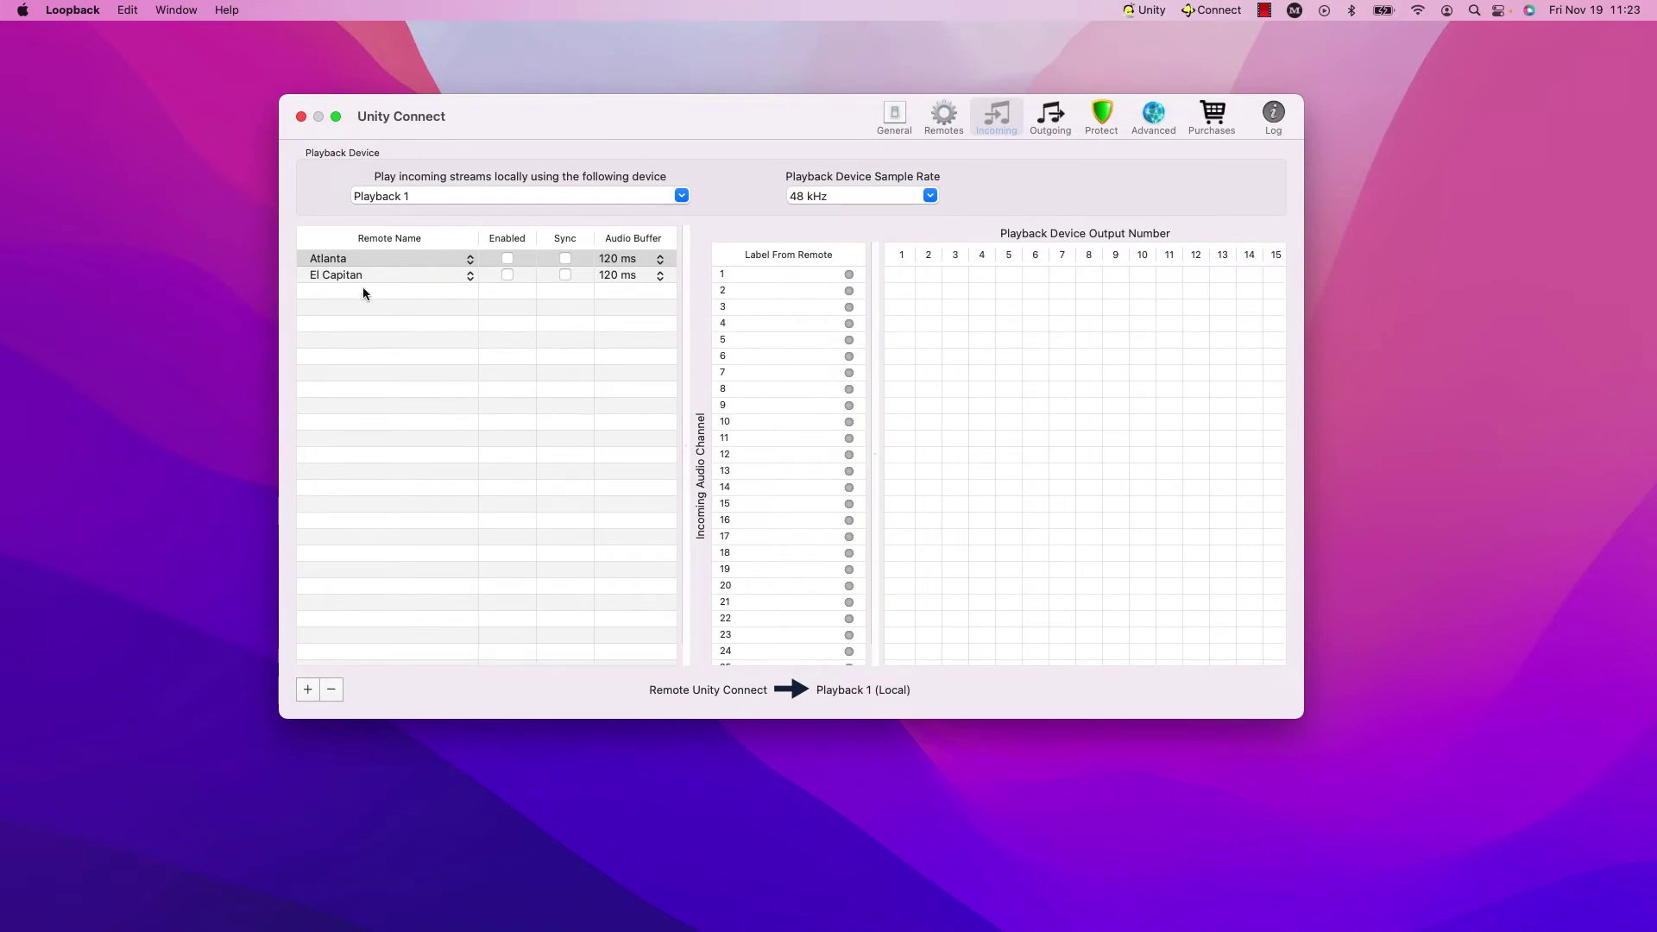
left_click(362, 288)
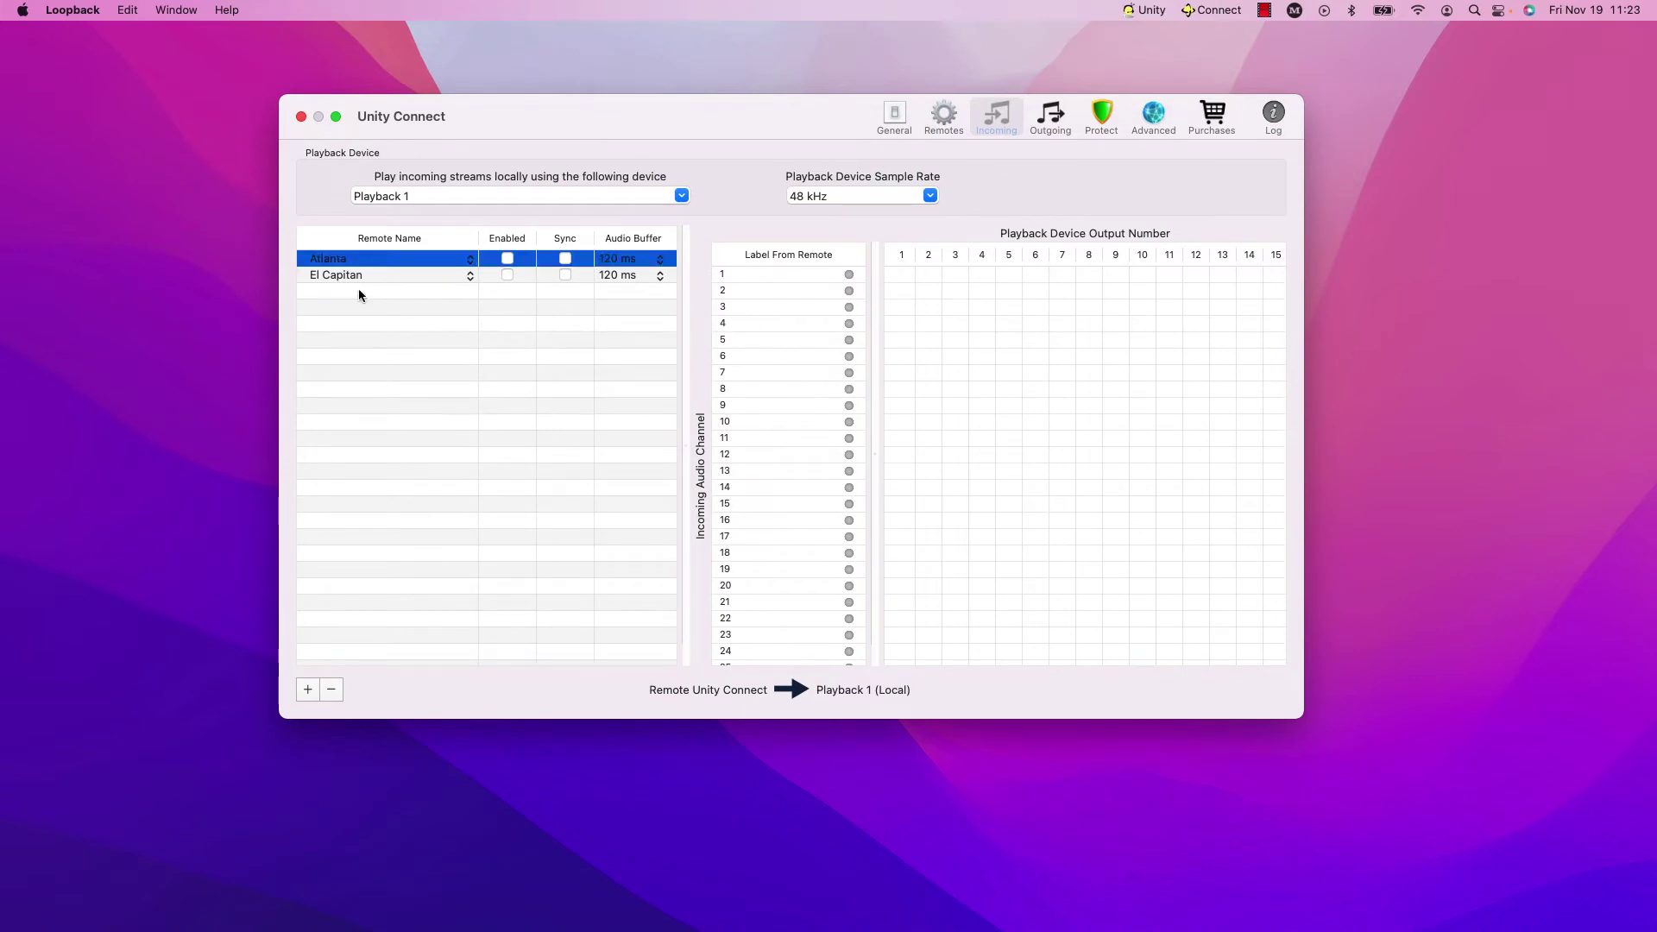
left_click(303, 690)
left_click(471, 293)
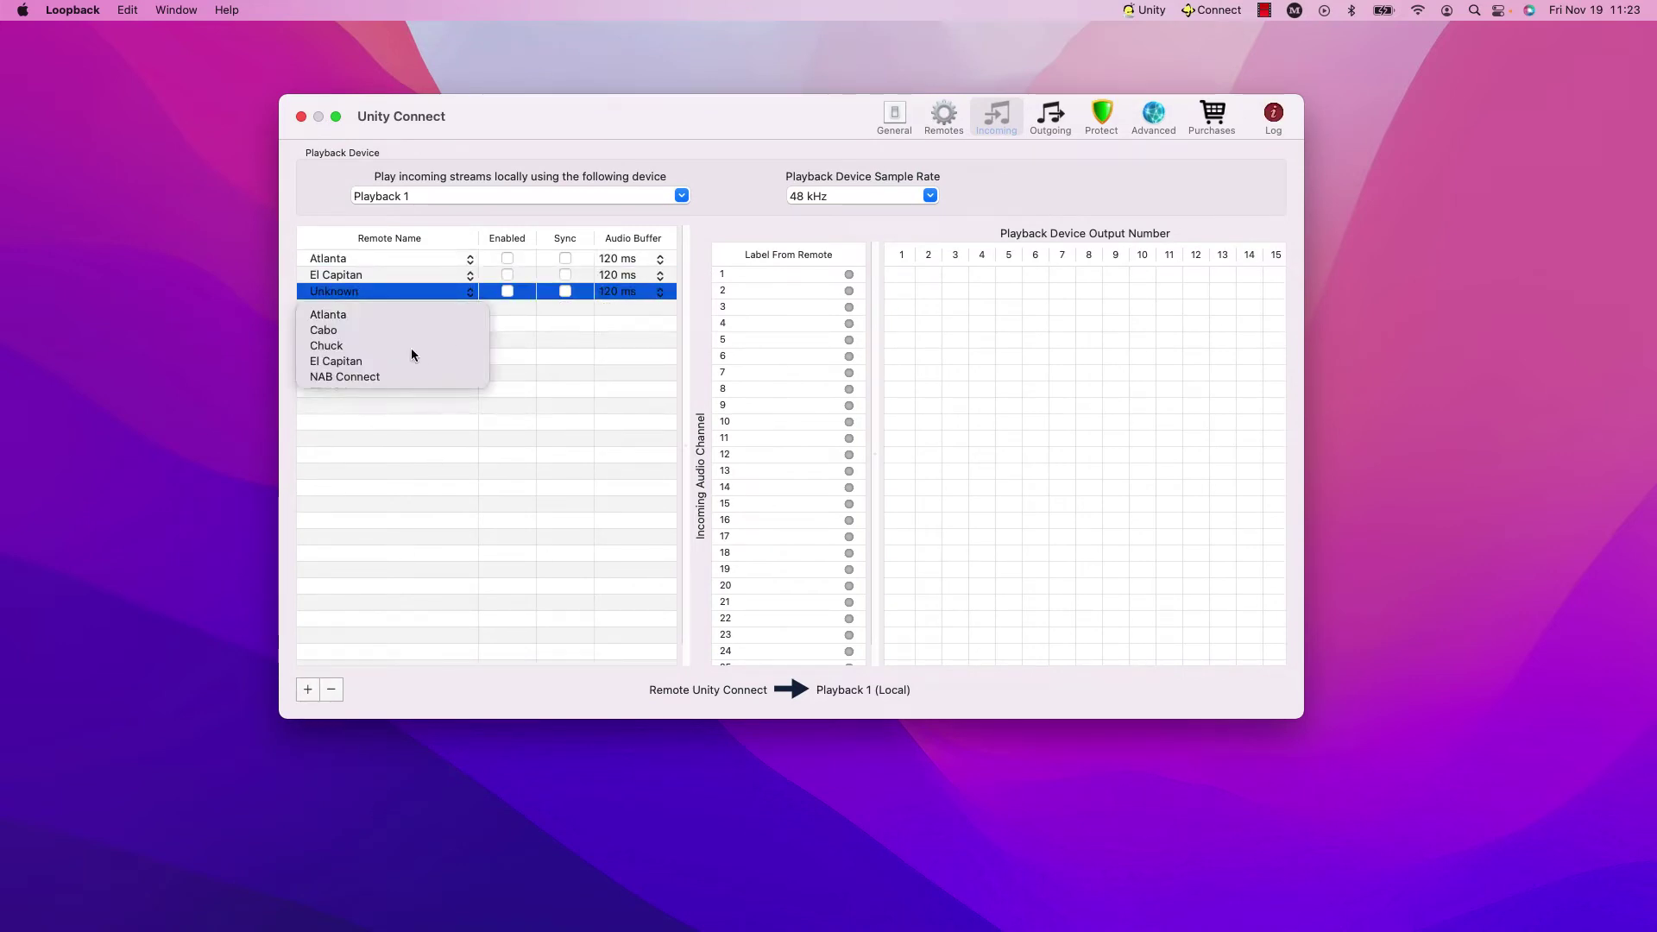
left_click(402, 347)
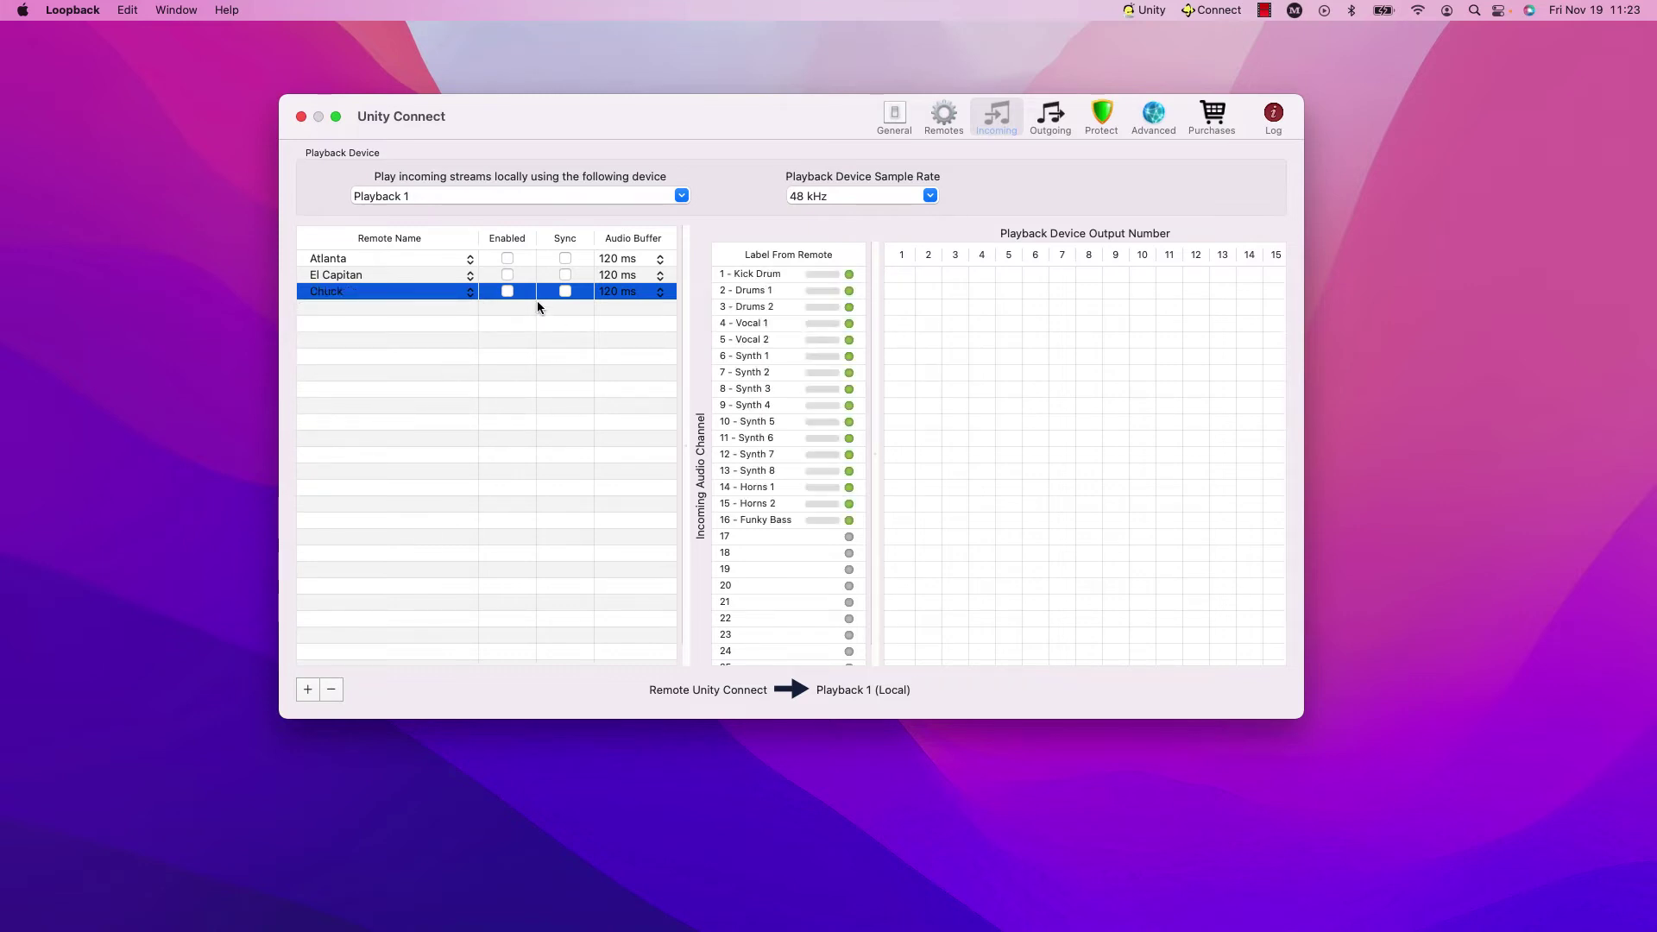
left_click(508, 293)
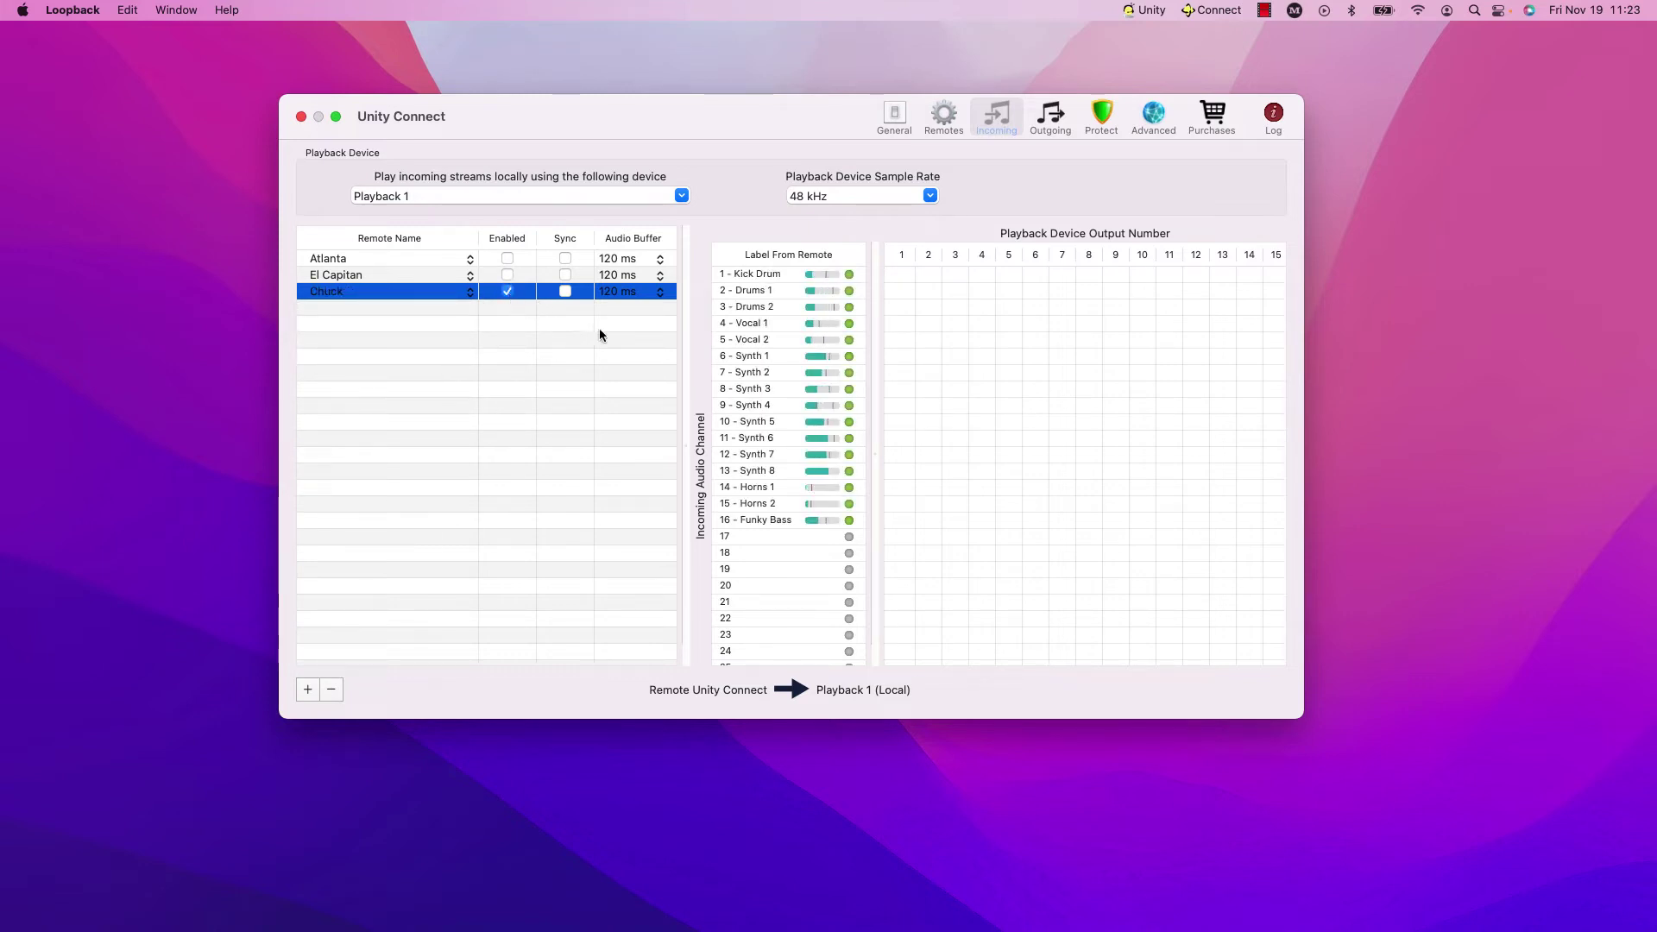
left_click(564, 292)
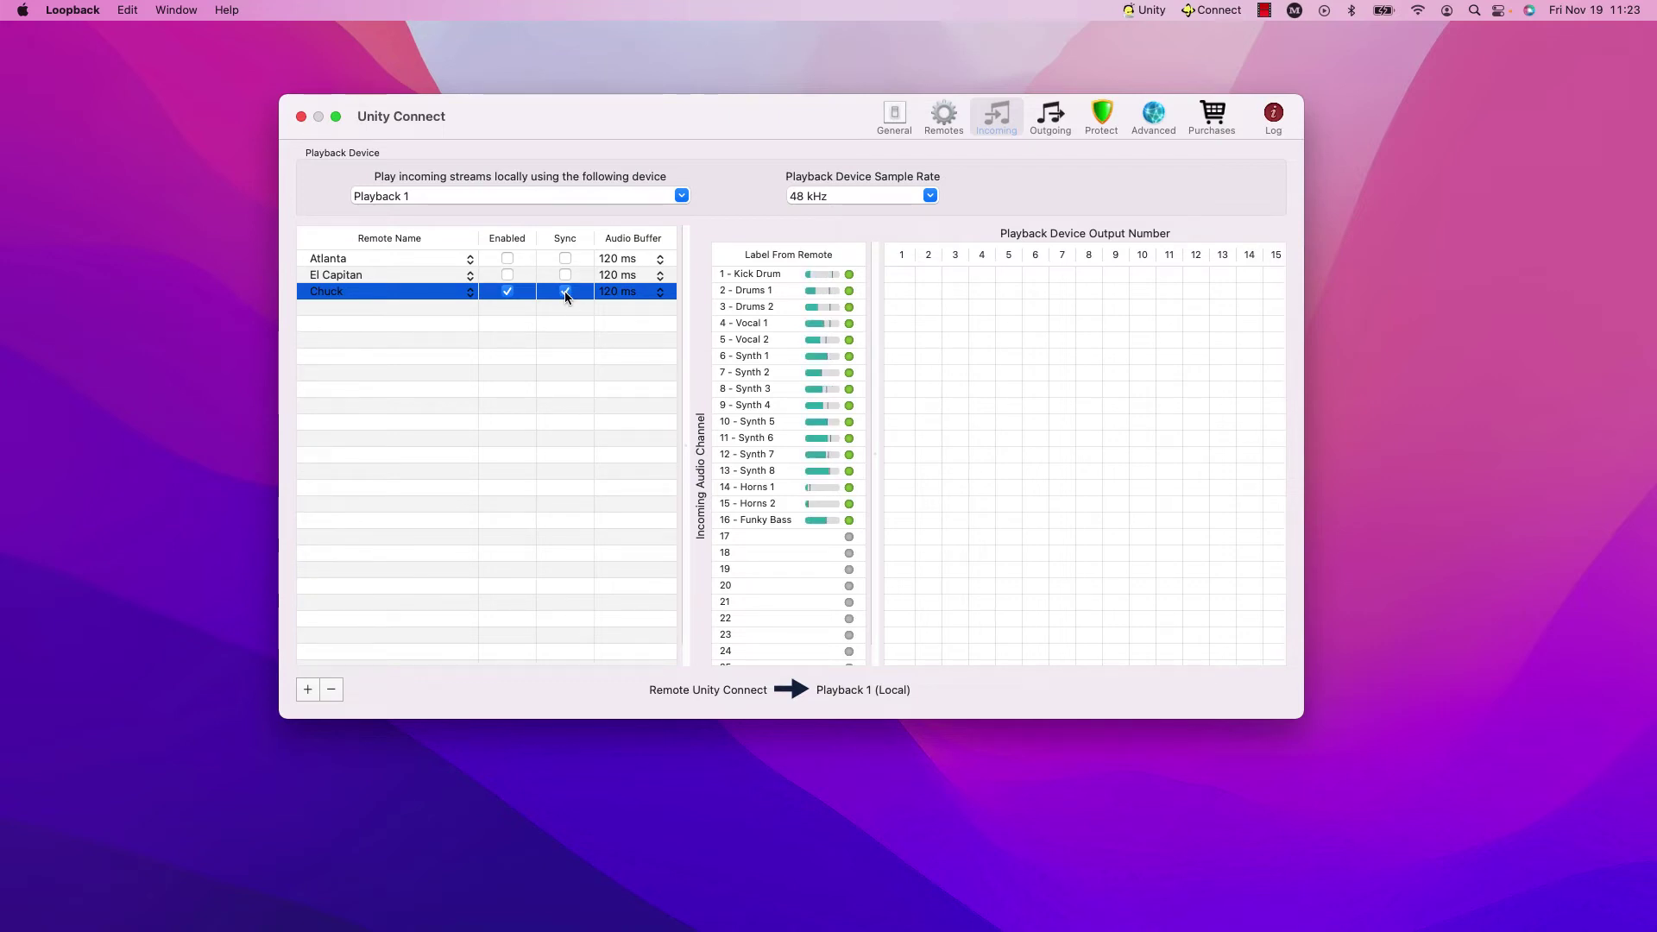
Step: Set the incoming playback device to Connect to Intercom instead of Playback 1
left_click(681, 196)
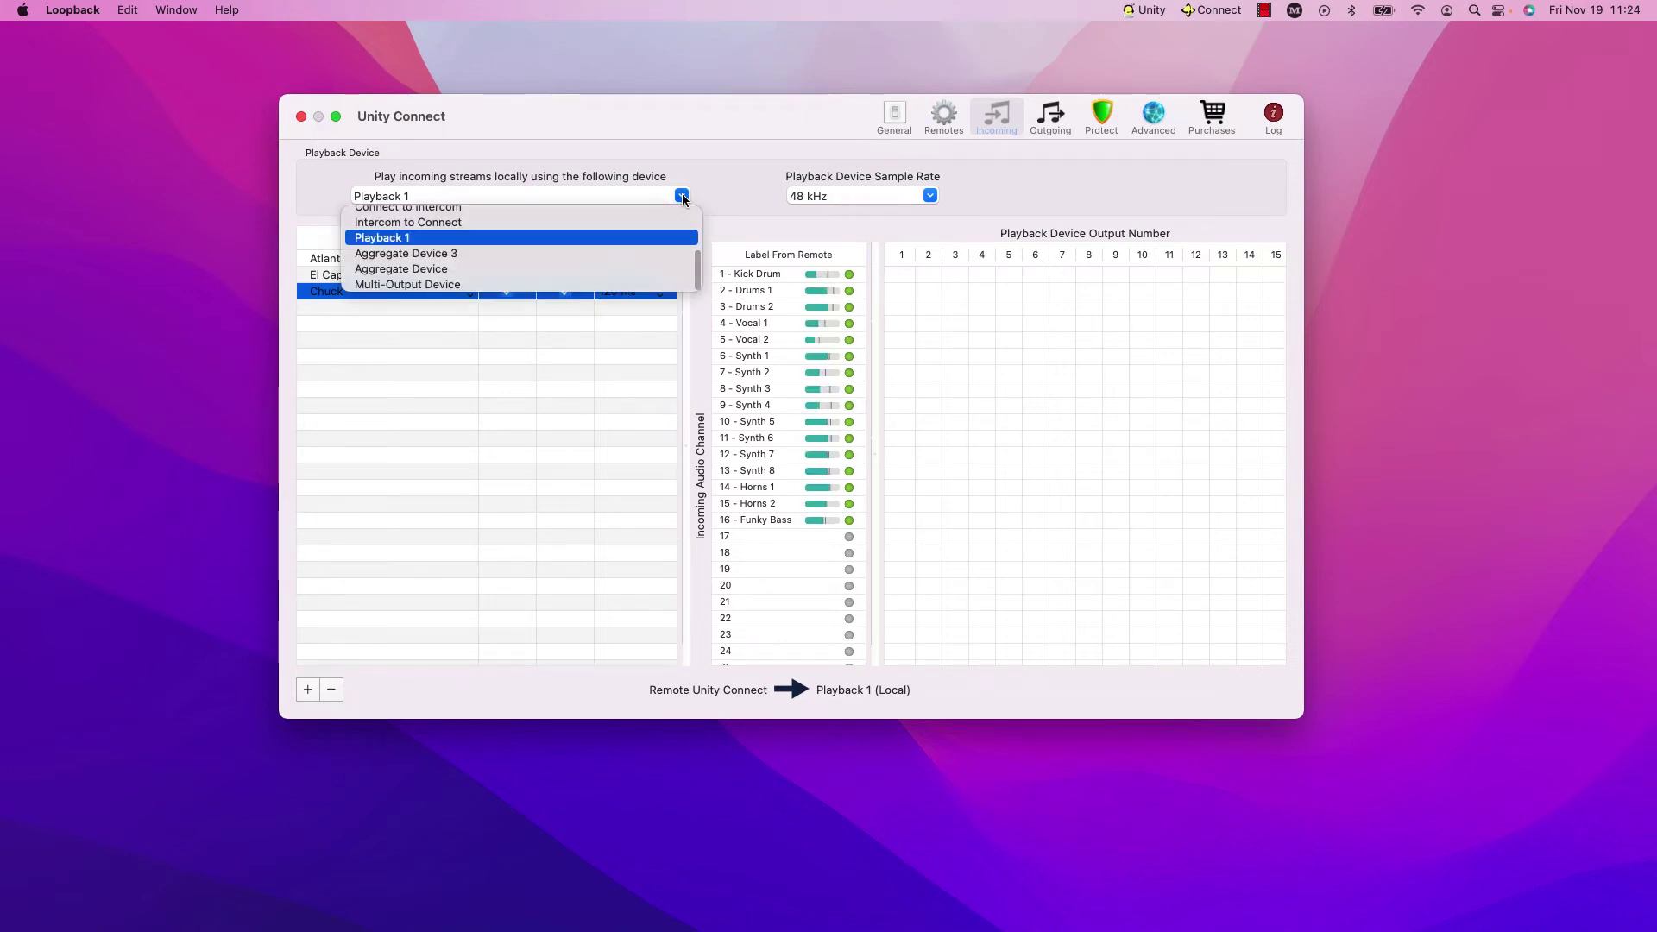
scroll(517, 250, "up", 5)
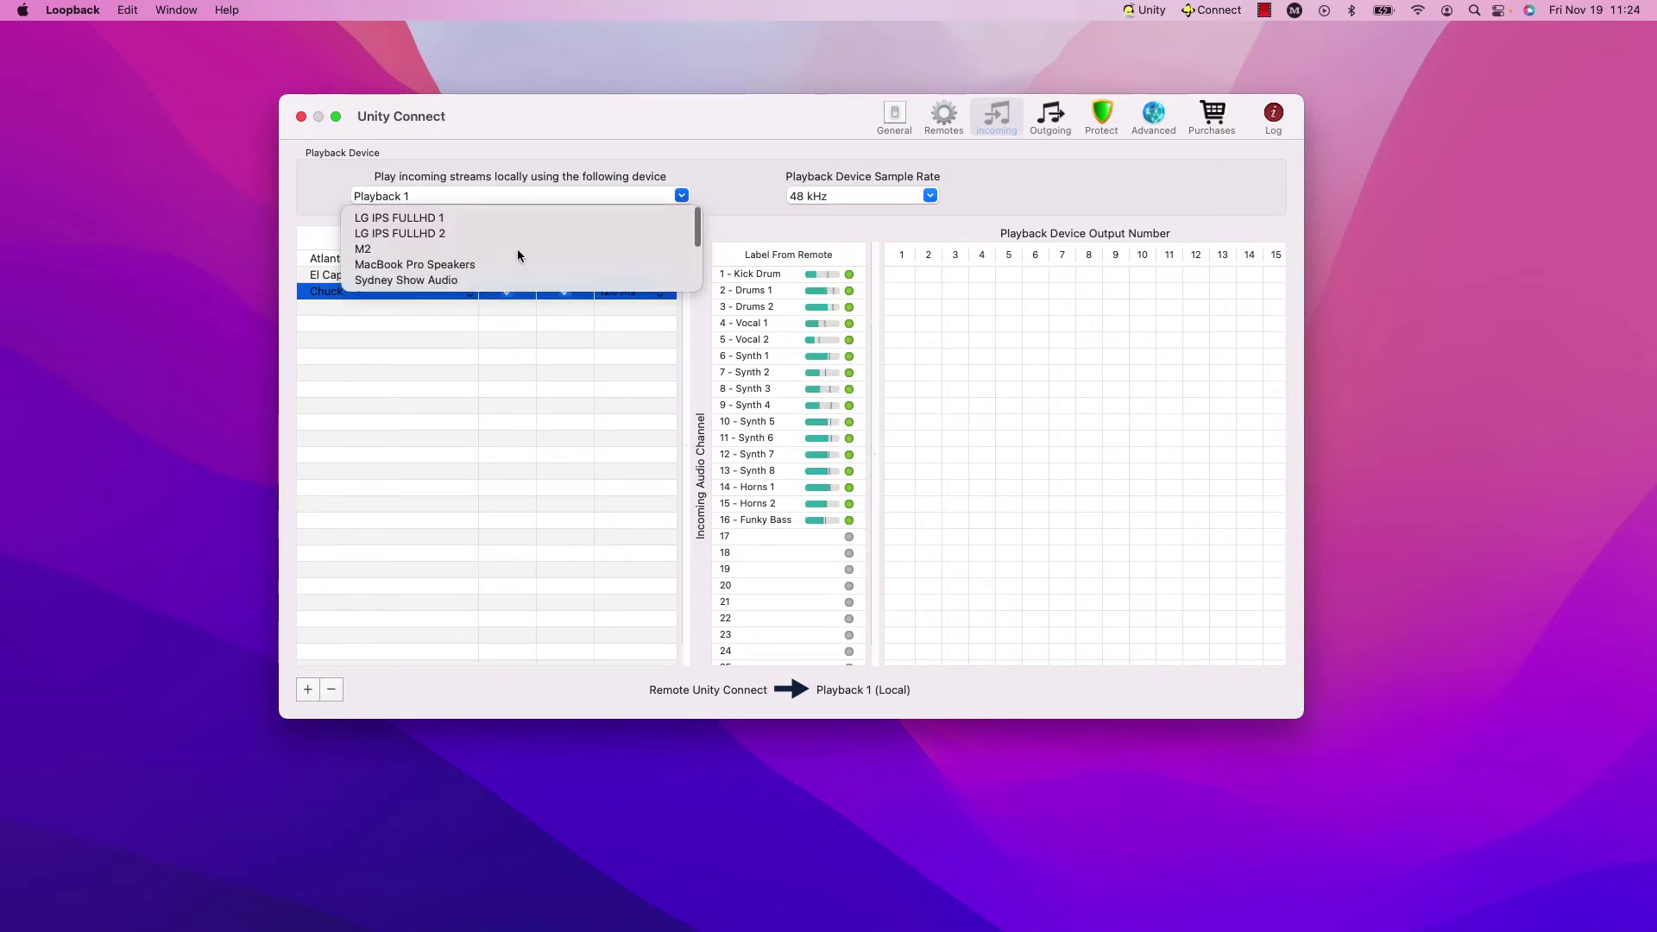
scroll(518, 252, "down", 3)
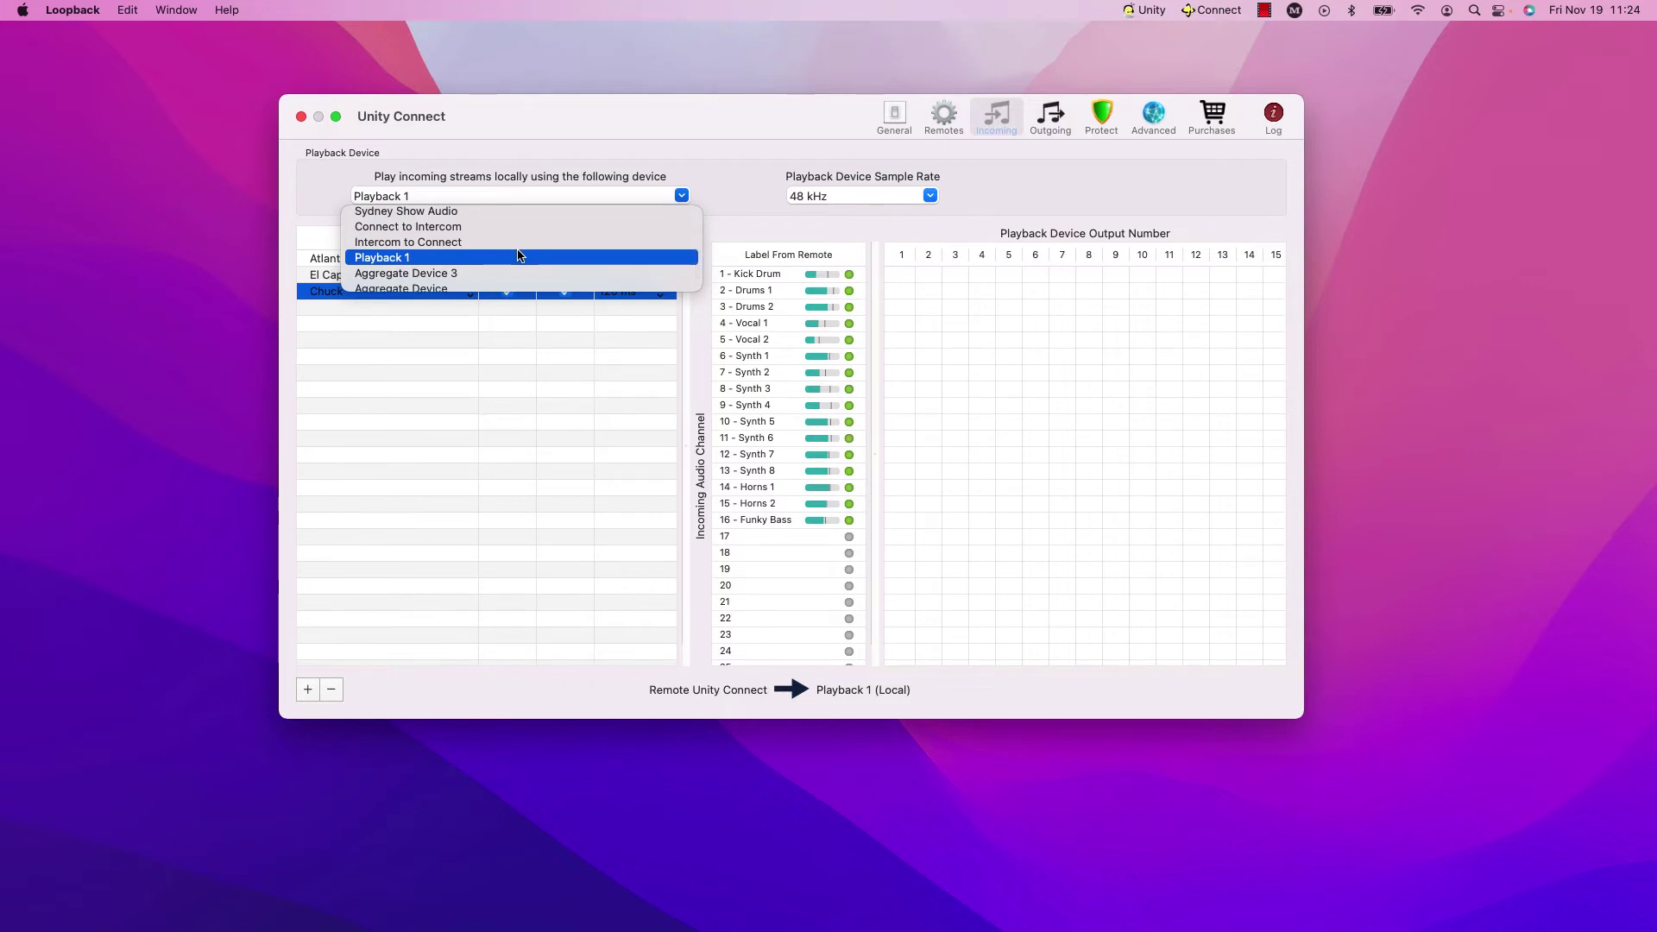
left_click(440, 228)
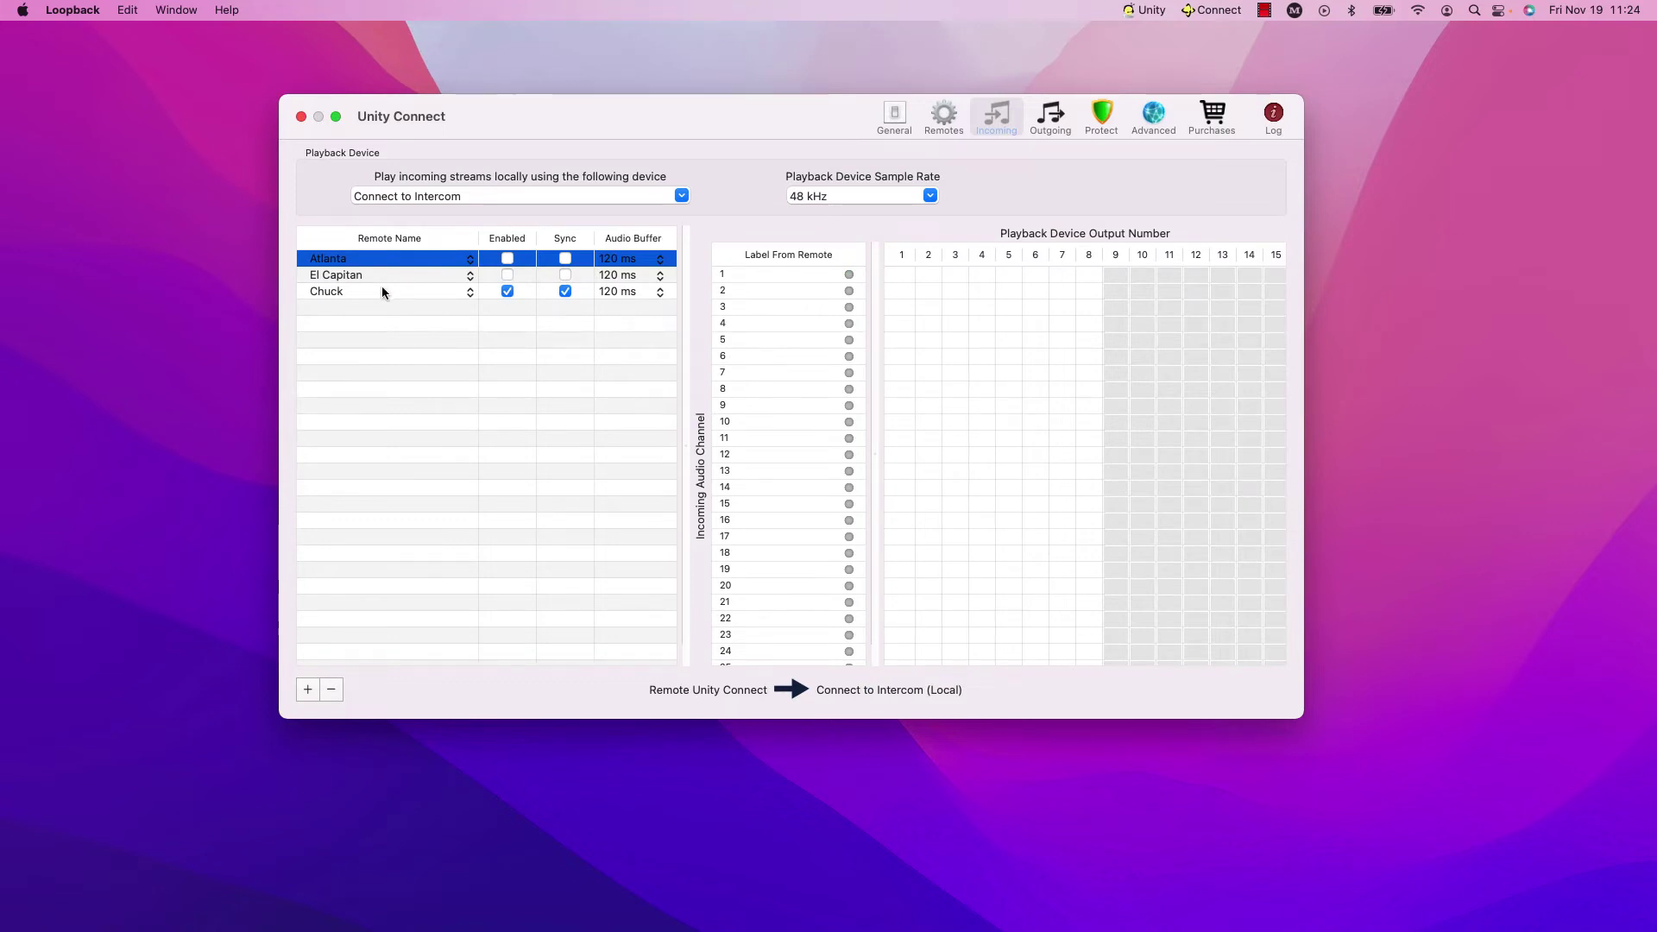
Step: Map Chuck's channels 1–8 (Kick Drum through Synth 3) diagonally to outputs 1–8
left_click(345, 292)
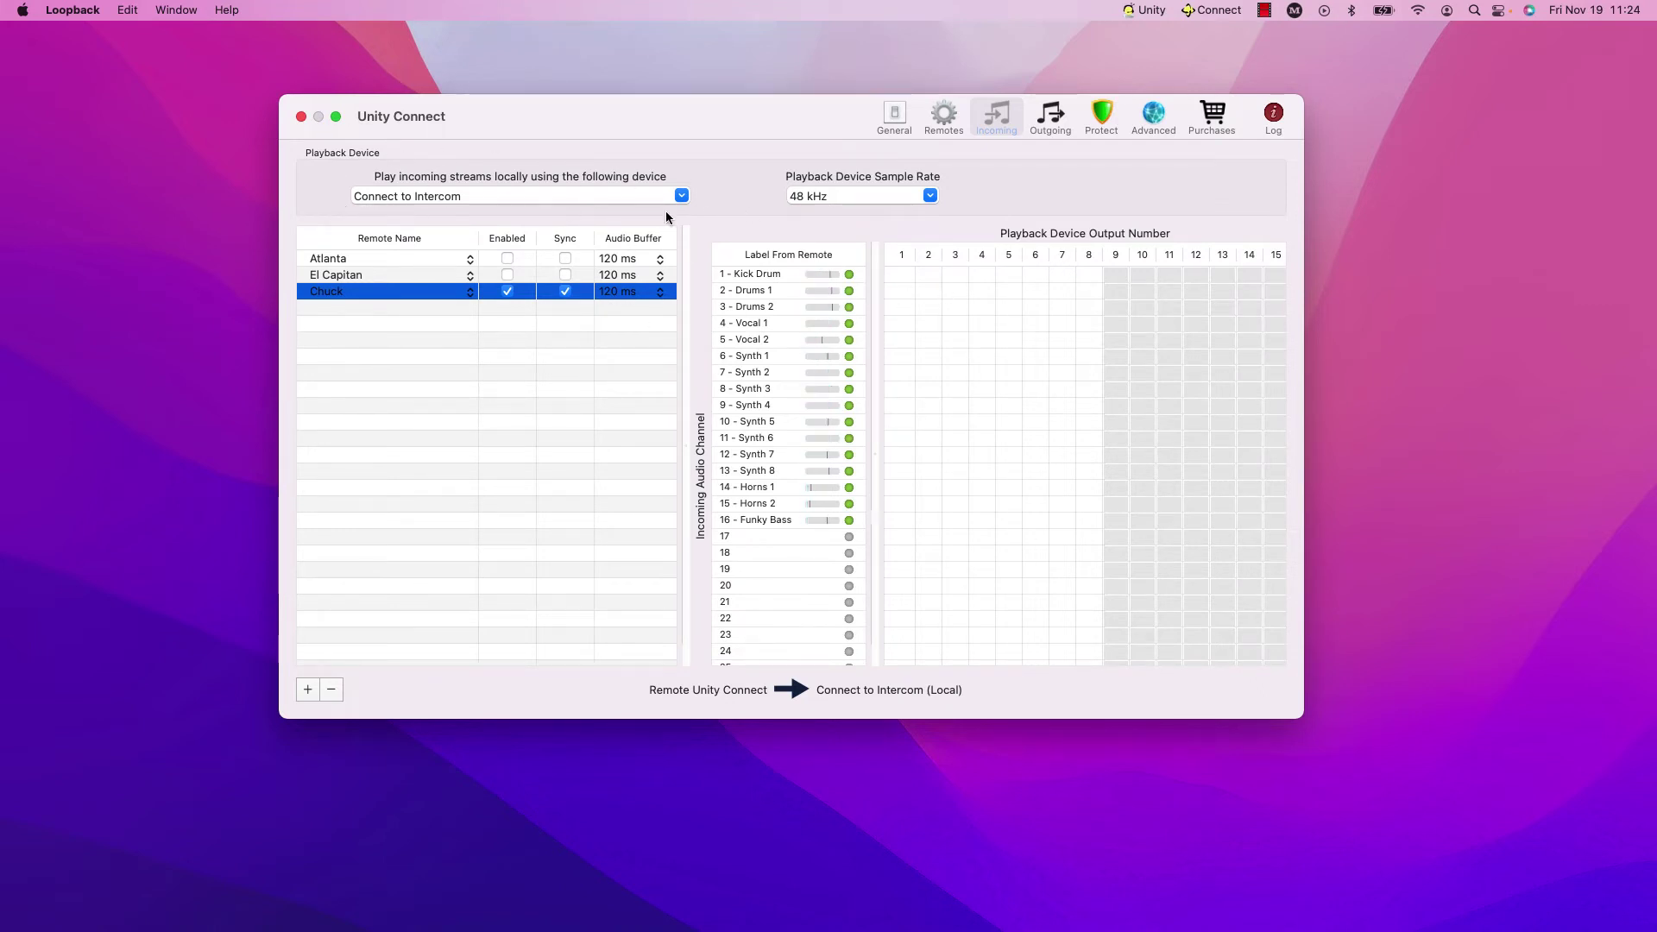
left_click(897, 277)
left_click(900, 275)
left_click(930, 291)
left_click(957, 307)
left_click(979, 323)
left_click(1007, 341)
left_click(1034, 357)
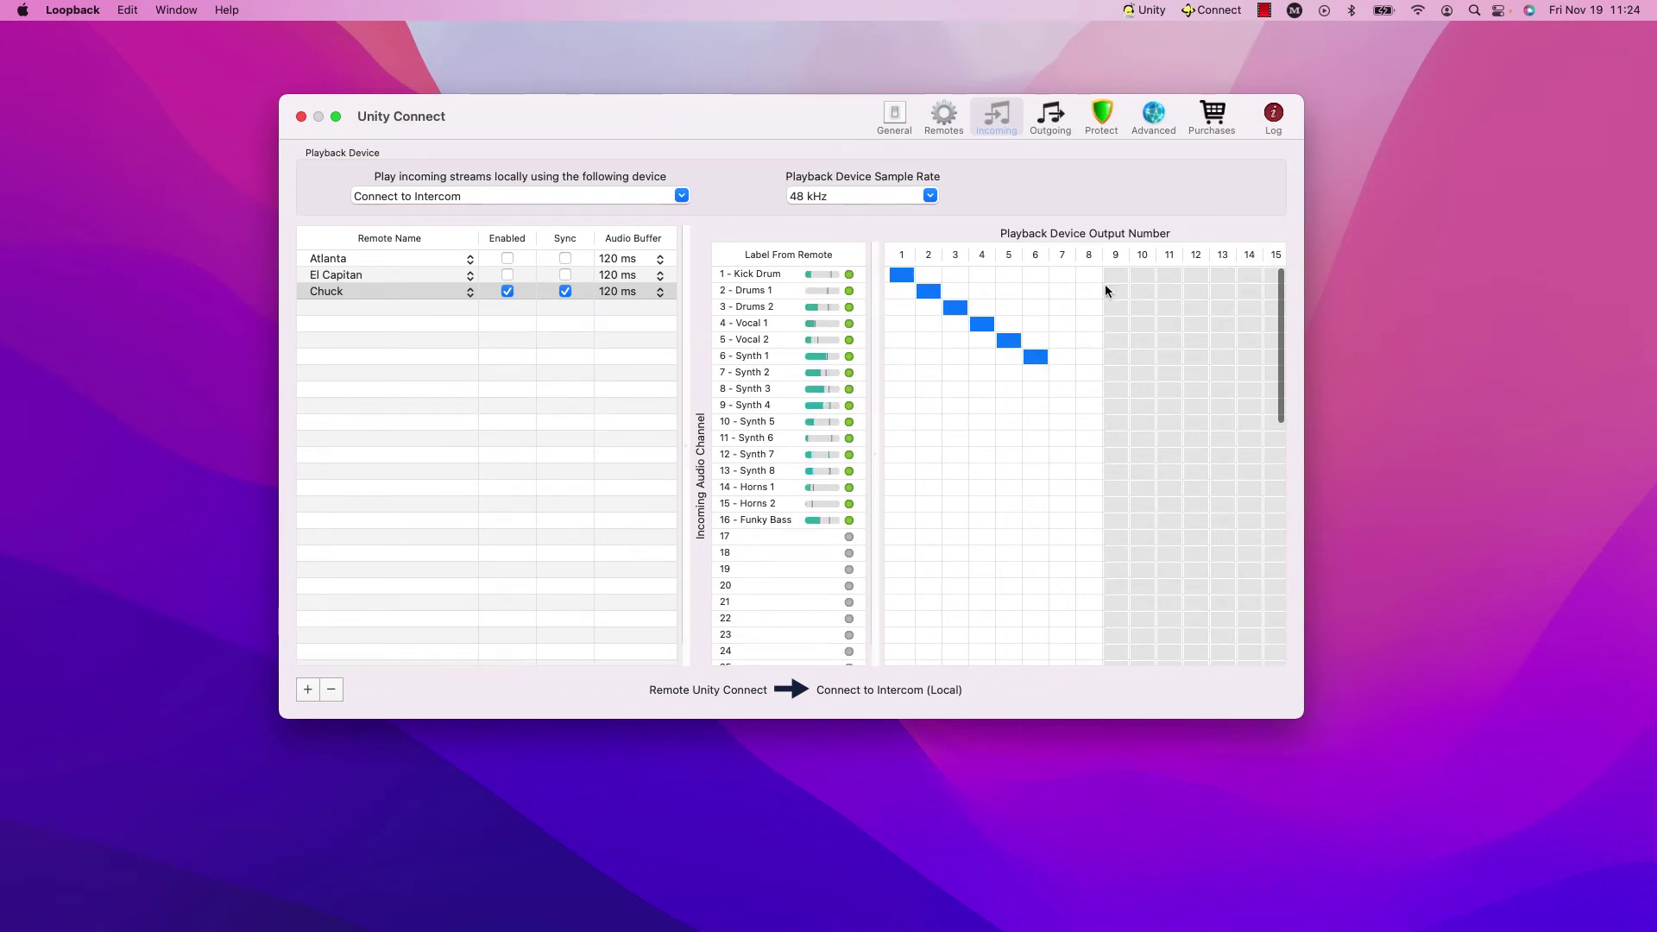
left_click(1061, 372)
left_click(1092, 389)
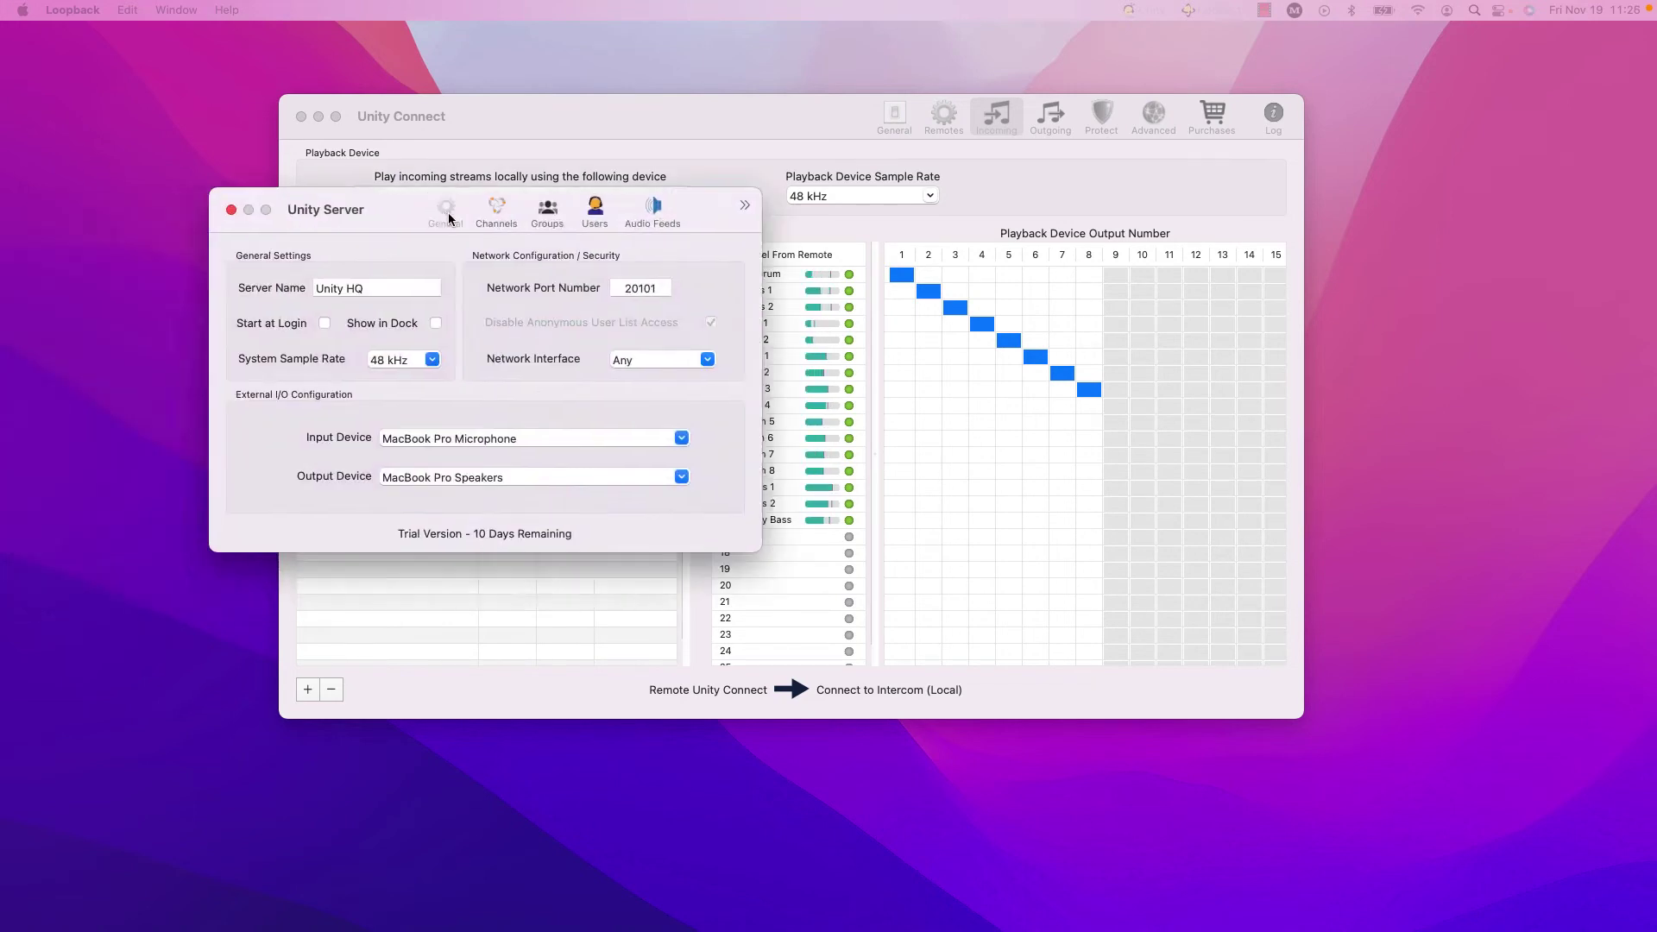
Step: Close the Unity Connect window and choose Connect to Intercom as Unity Server's input device
left_click_drag(525, 209, 794, 194)
left_click(301, 117)
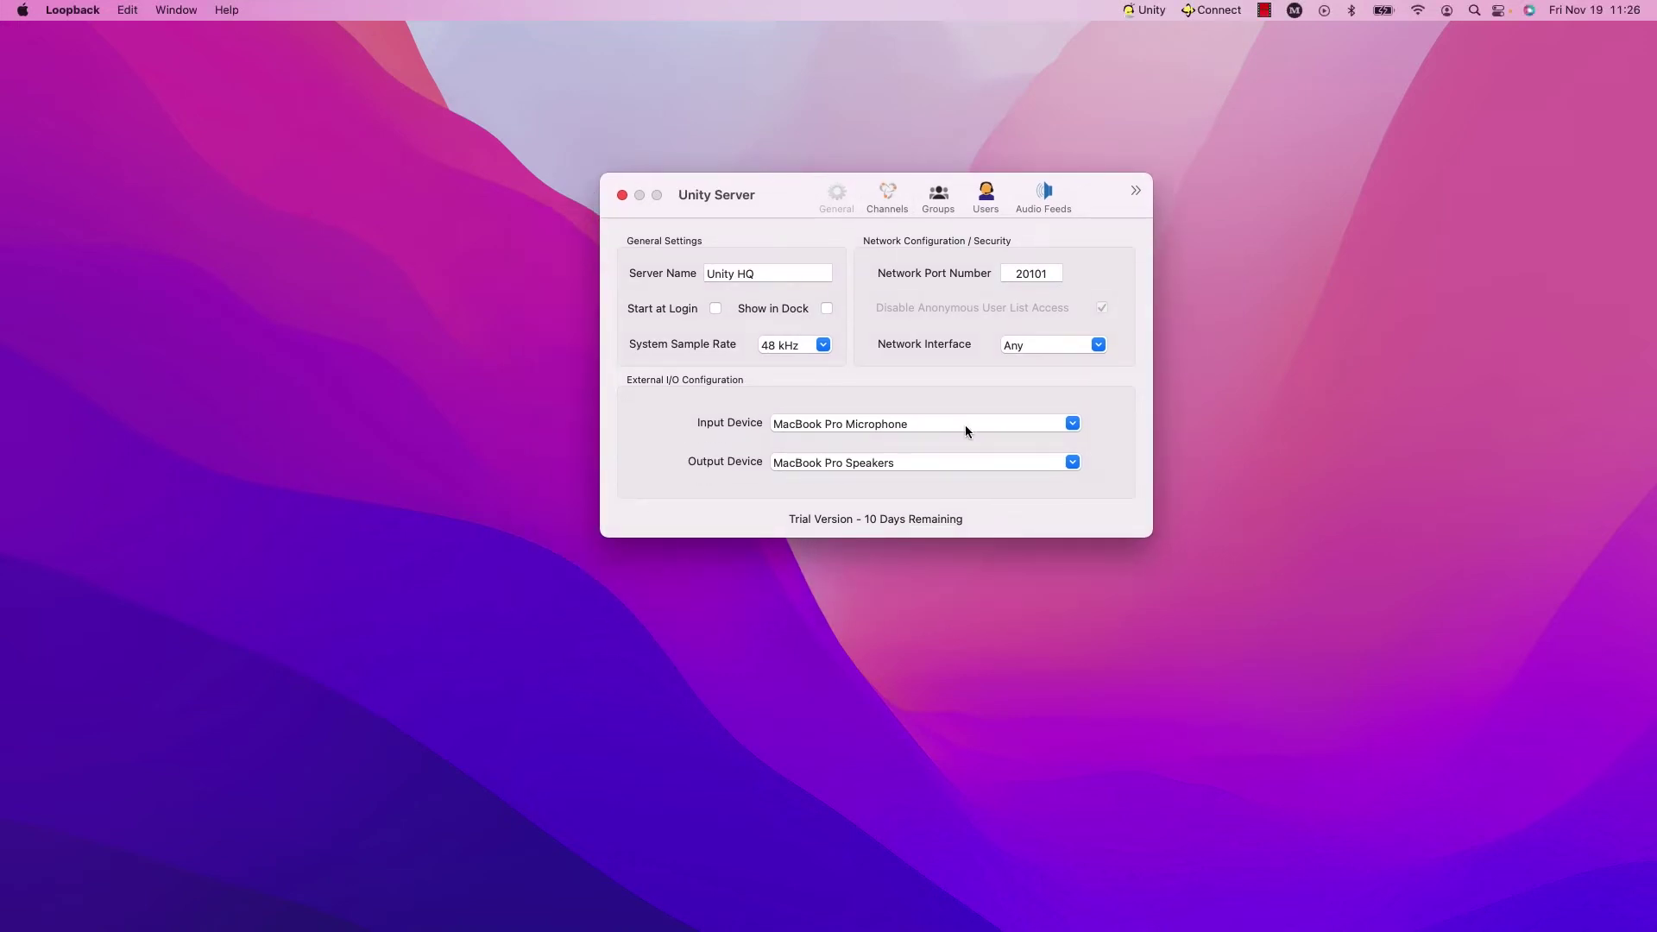
left_click(1072, 424)
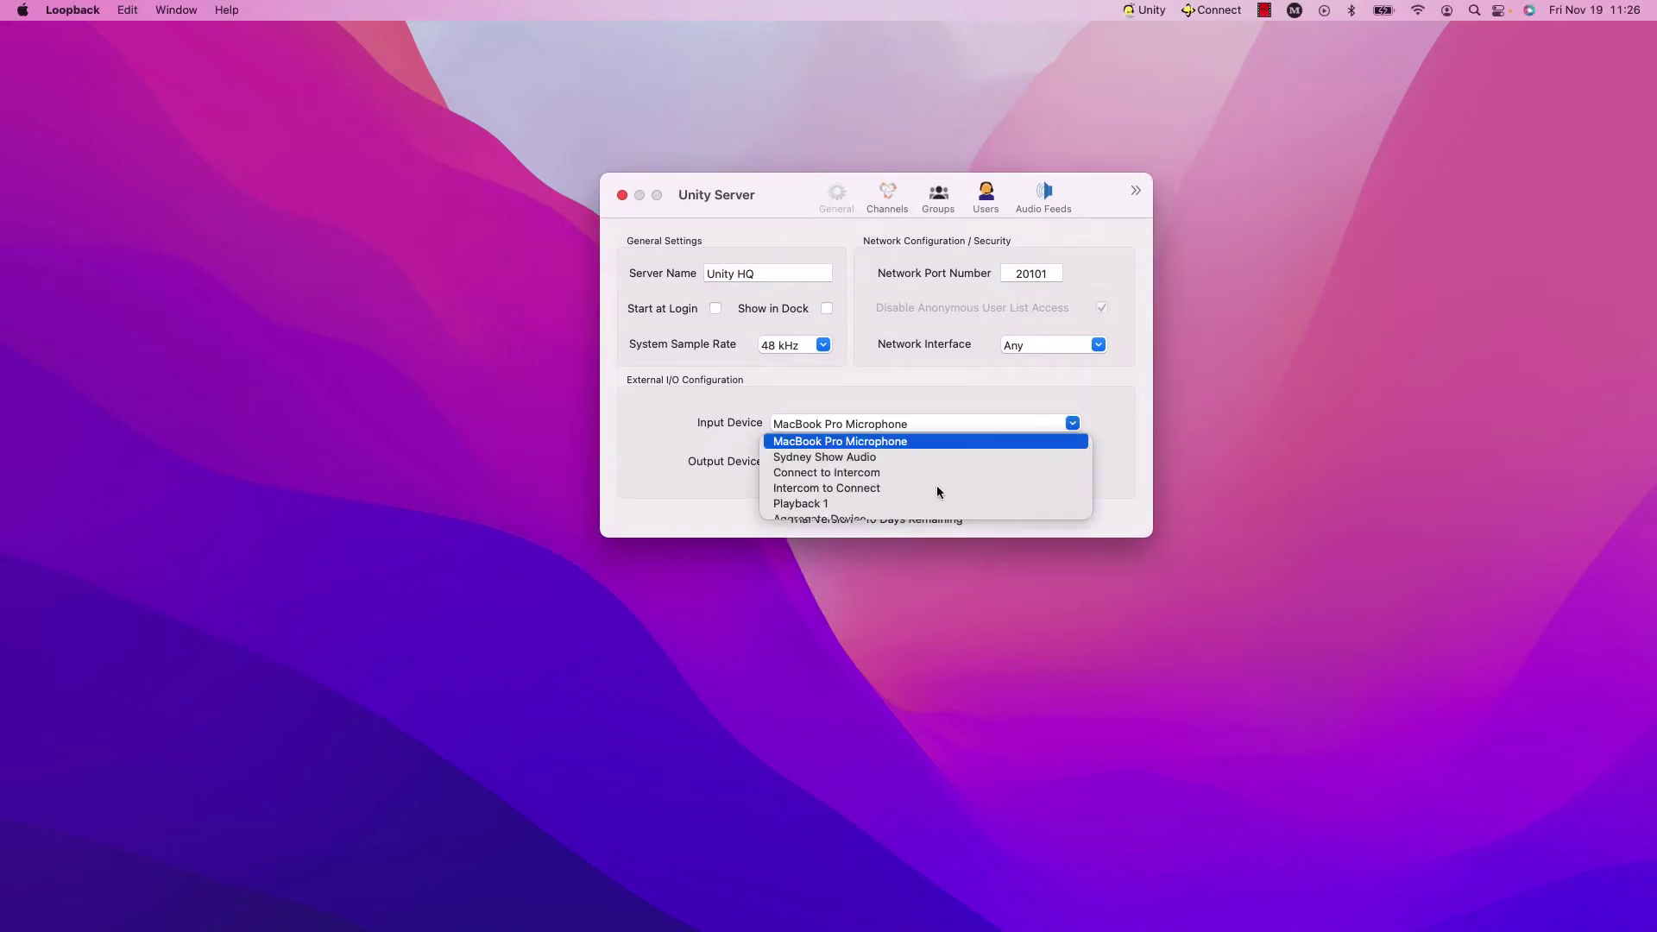
scroll(903, 480, "down", 3)
scroll(904, 481, "up", 3)
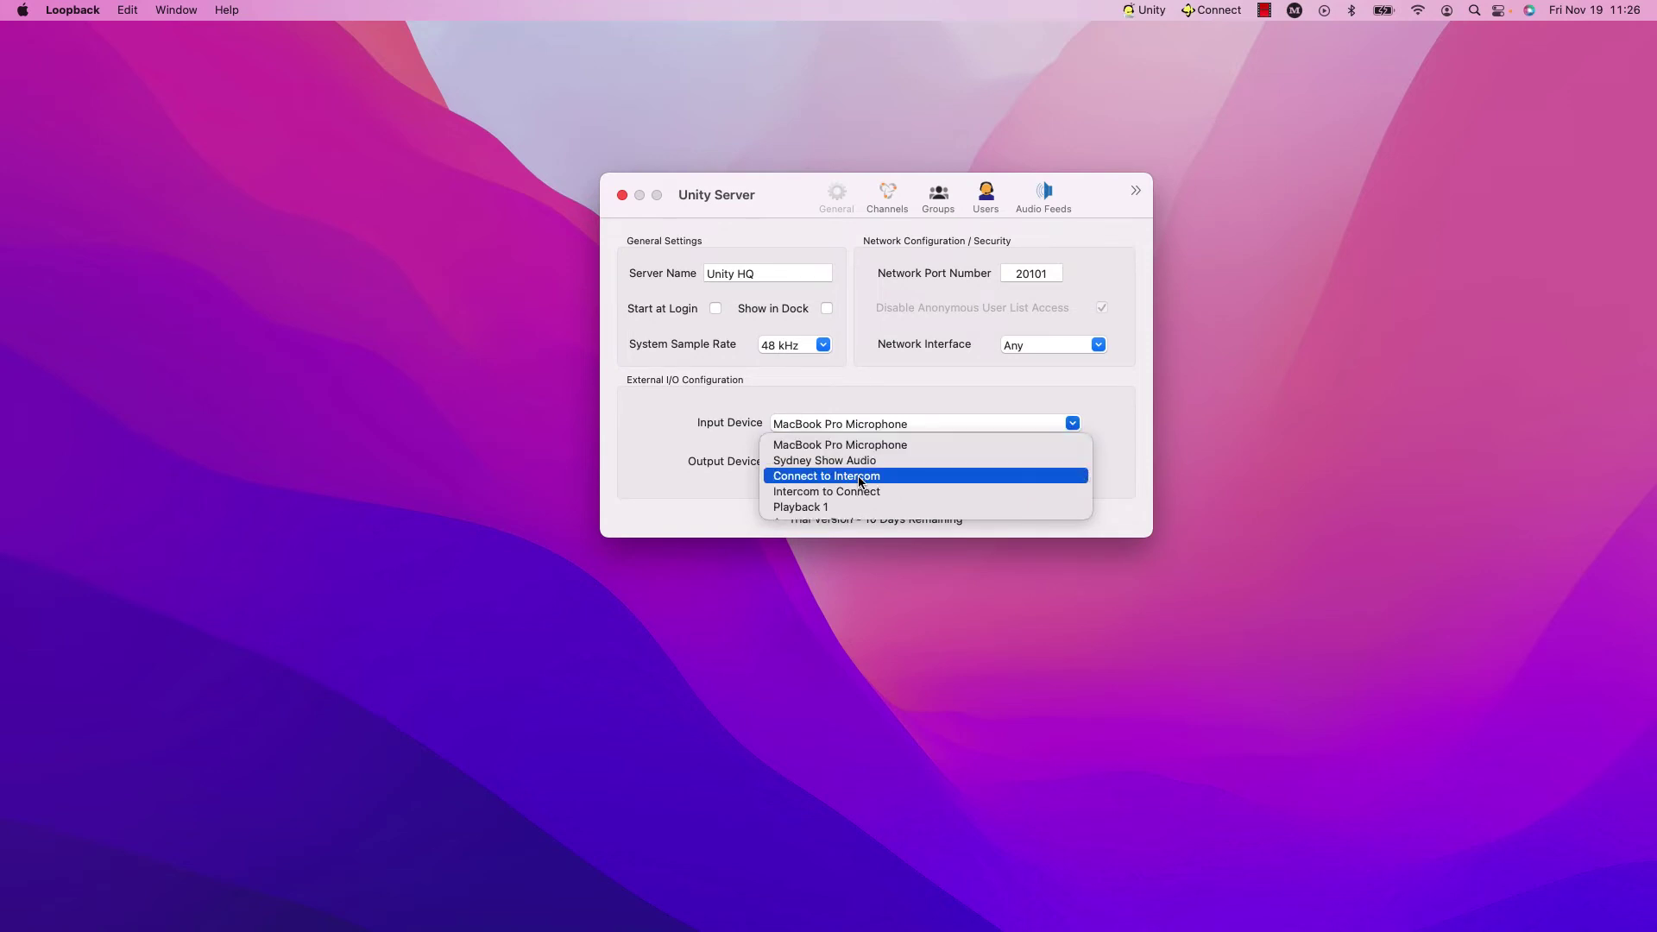
left_click(859, 477)
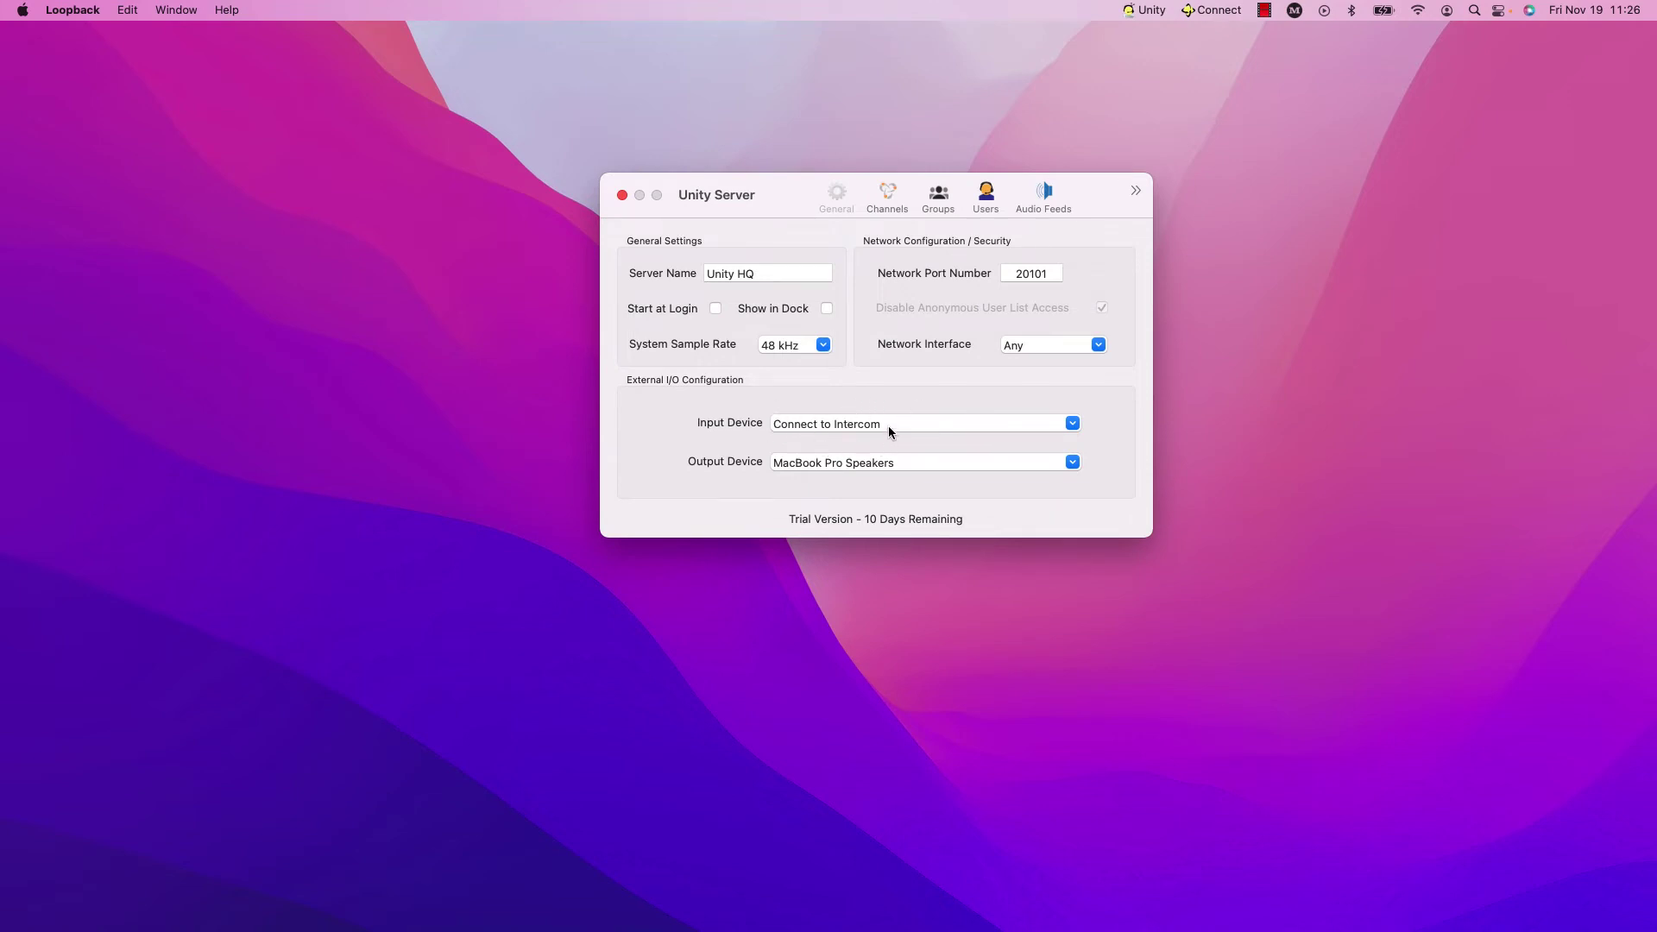
Step: In the Channels table, set ATA's input number to 1
left_click(887, 197)
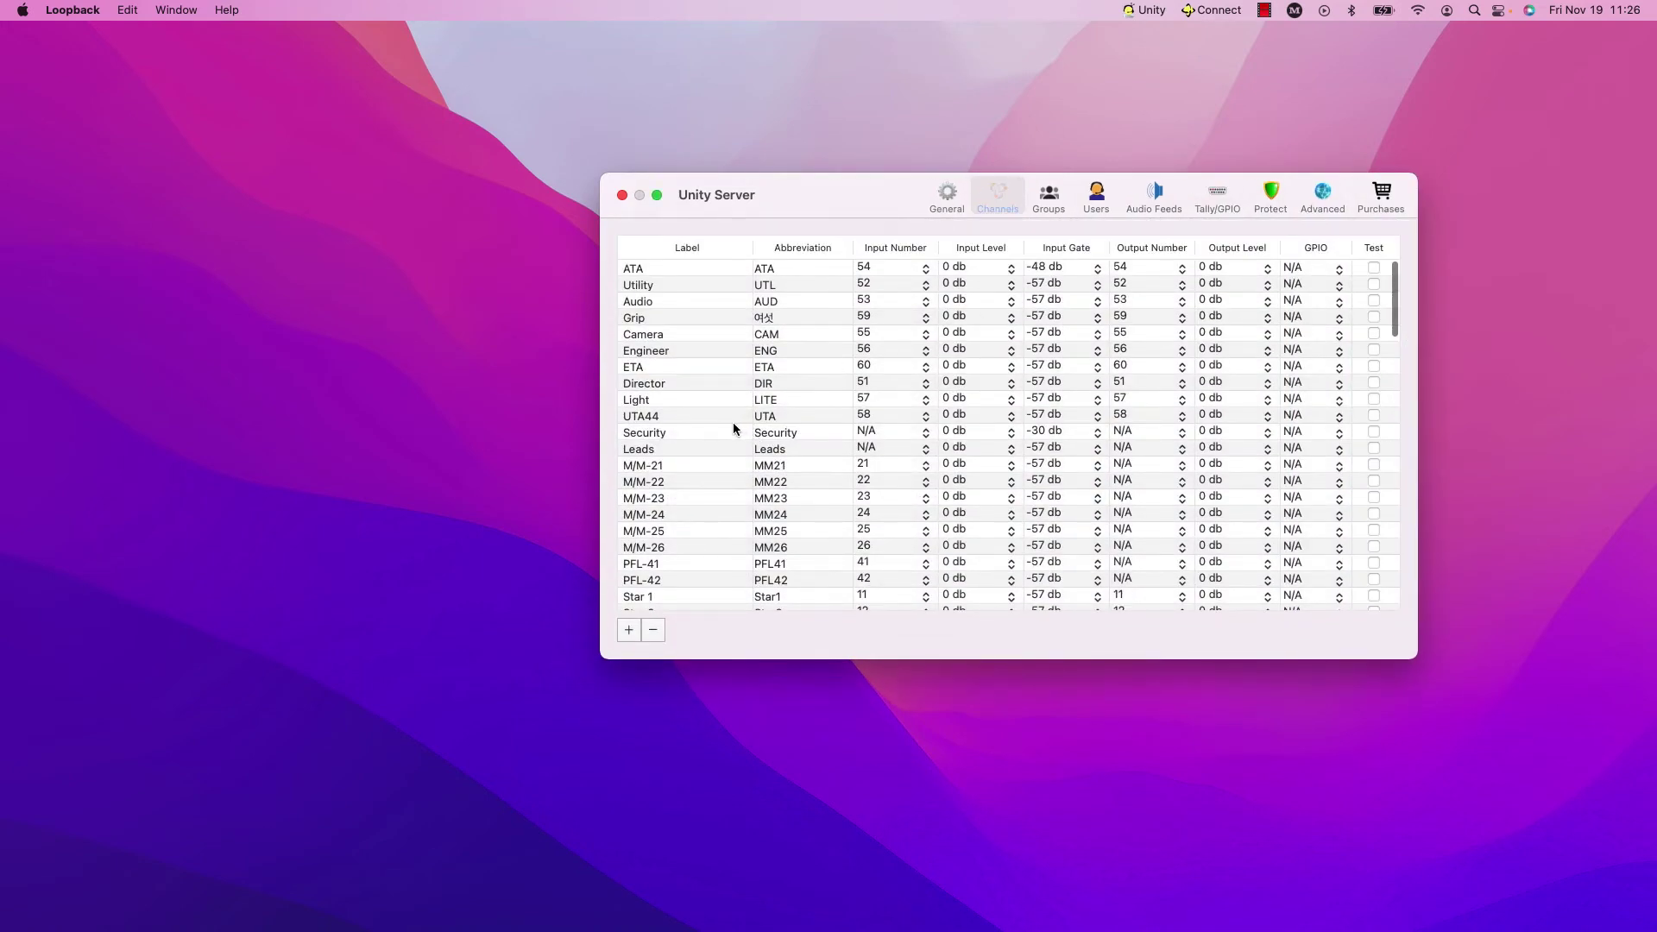
left_click(925, 269)
left_click(867, 305)
left_click(1182, 269)
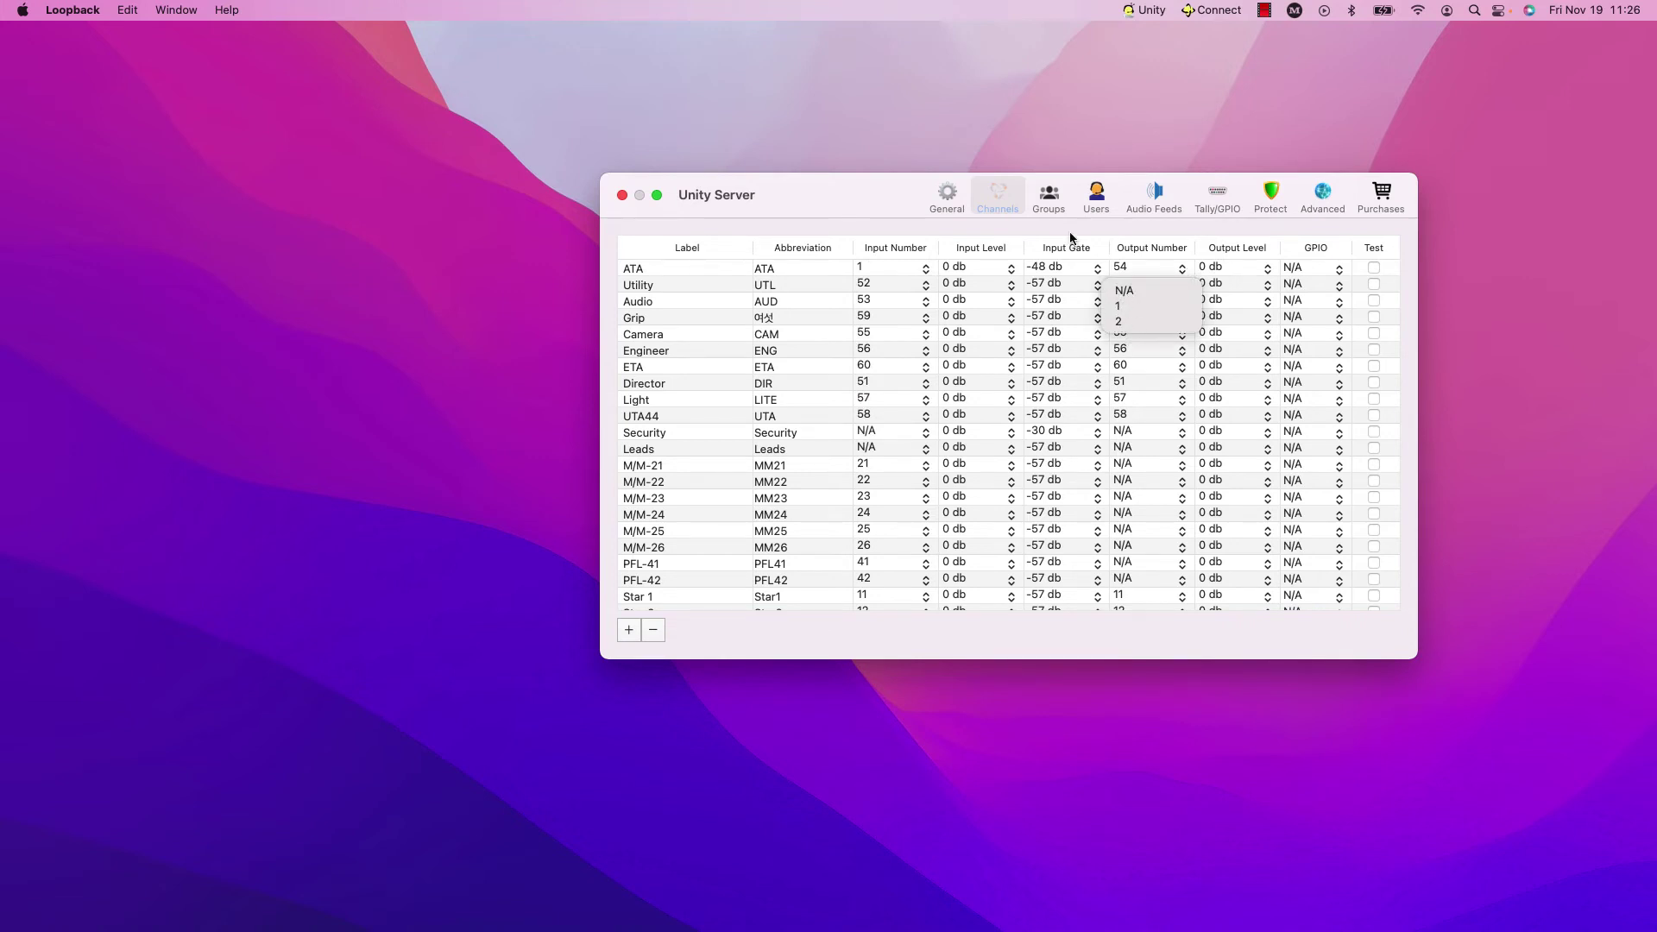
left_click(876, 200)
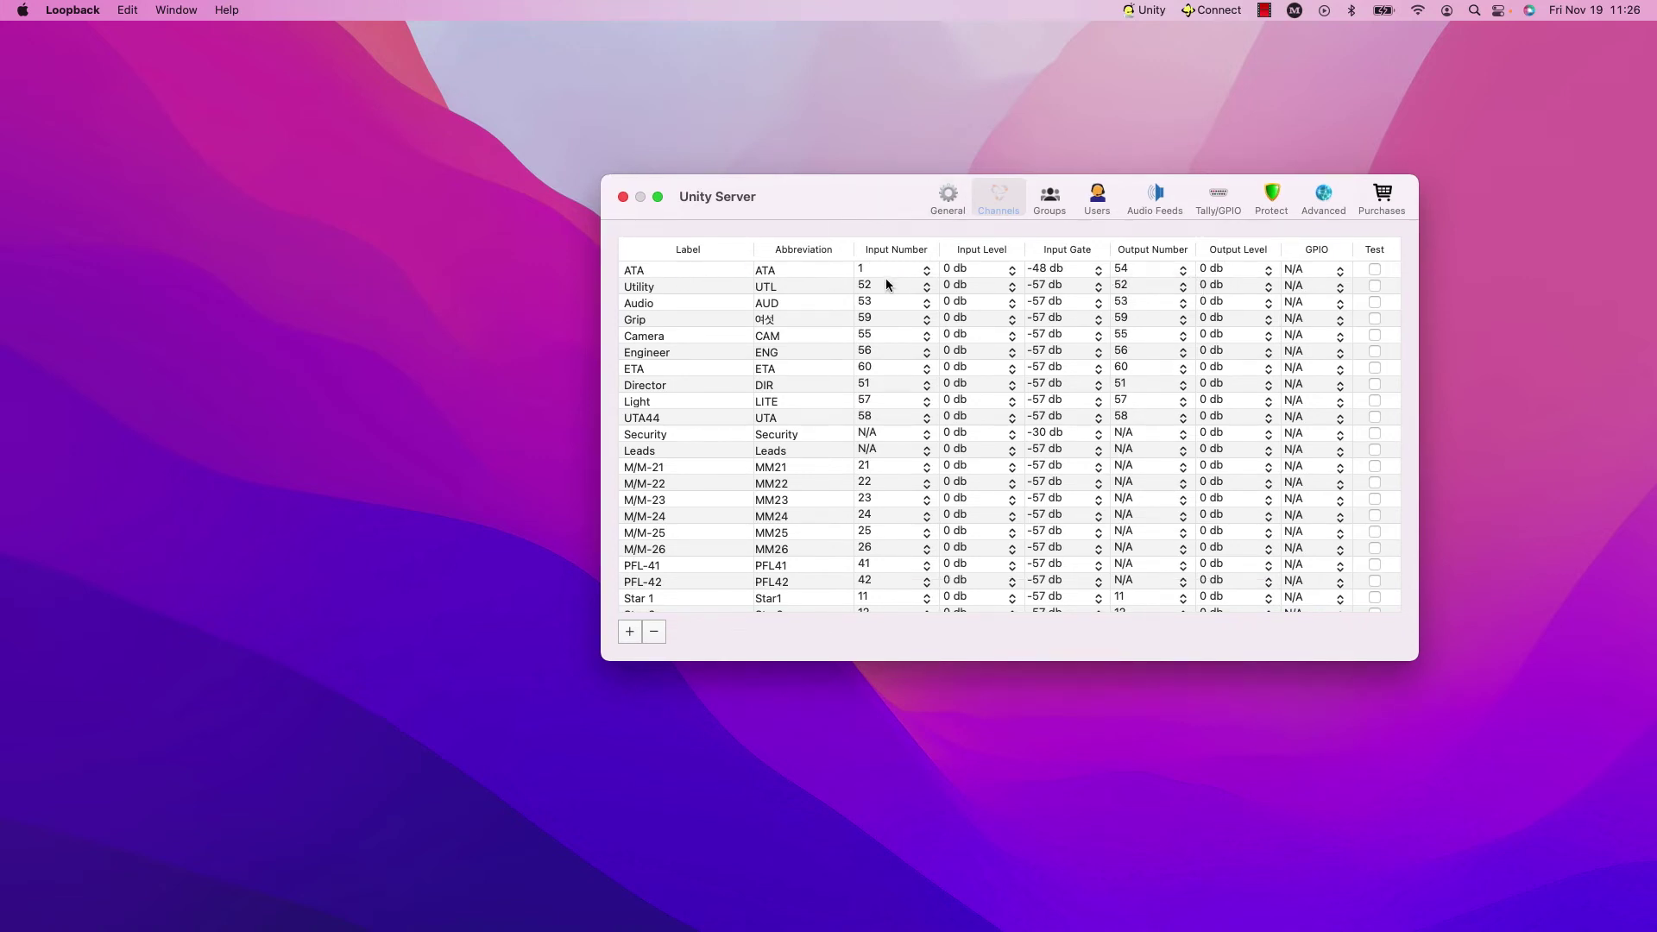
Step: Back in General settings, set the server's output device to Intercom to Connect
left_click(946, 200)
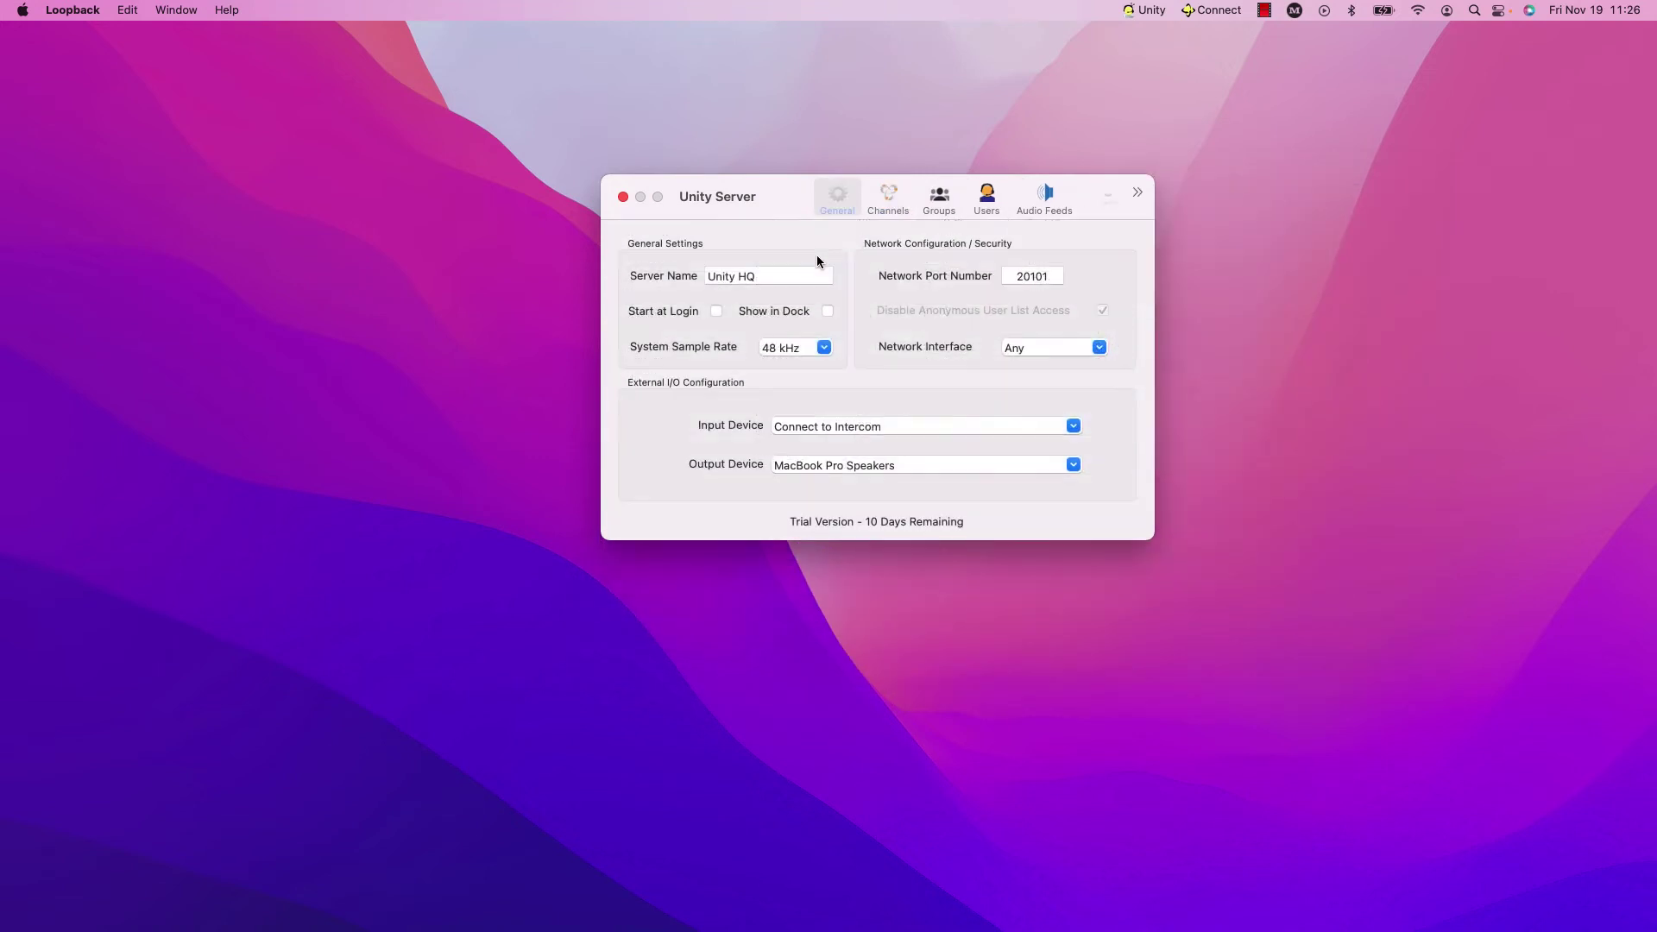
left_click(1072, 464)
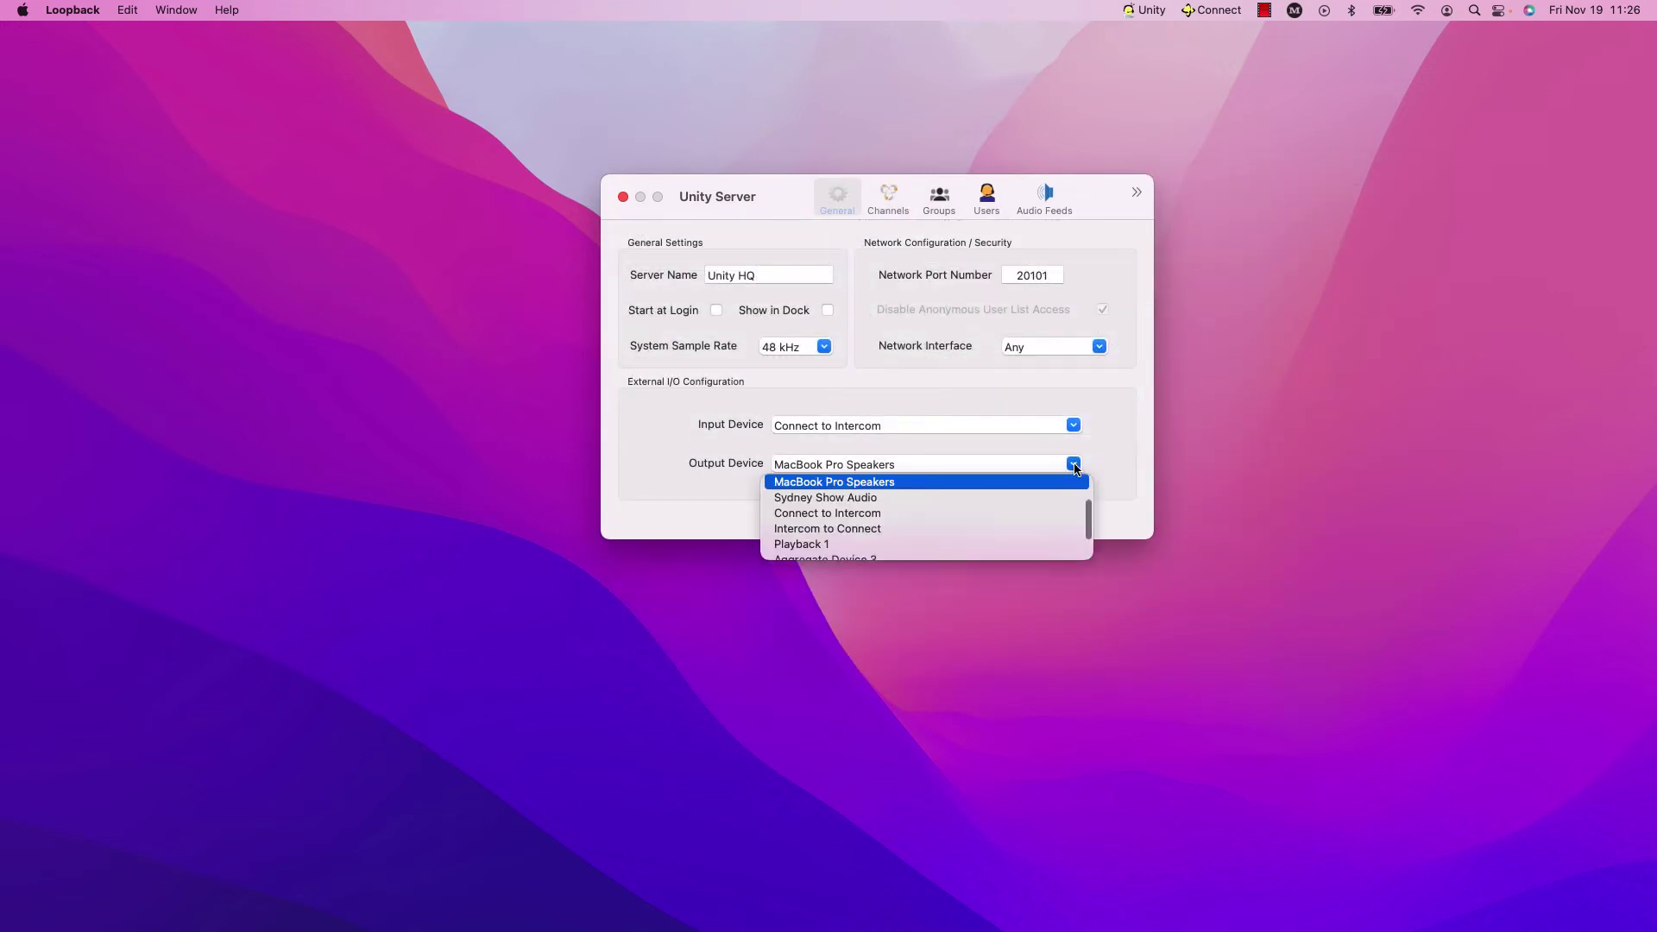
left_click(851, 530)
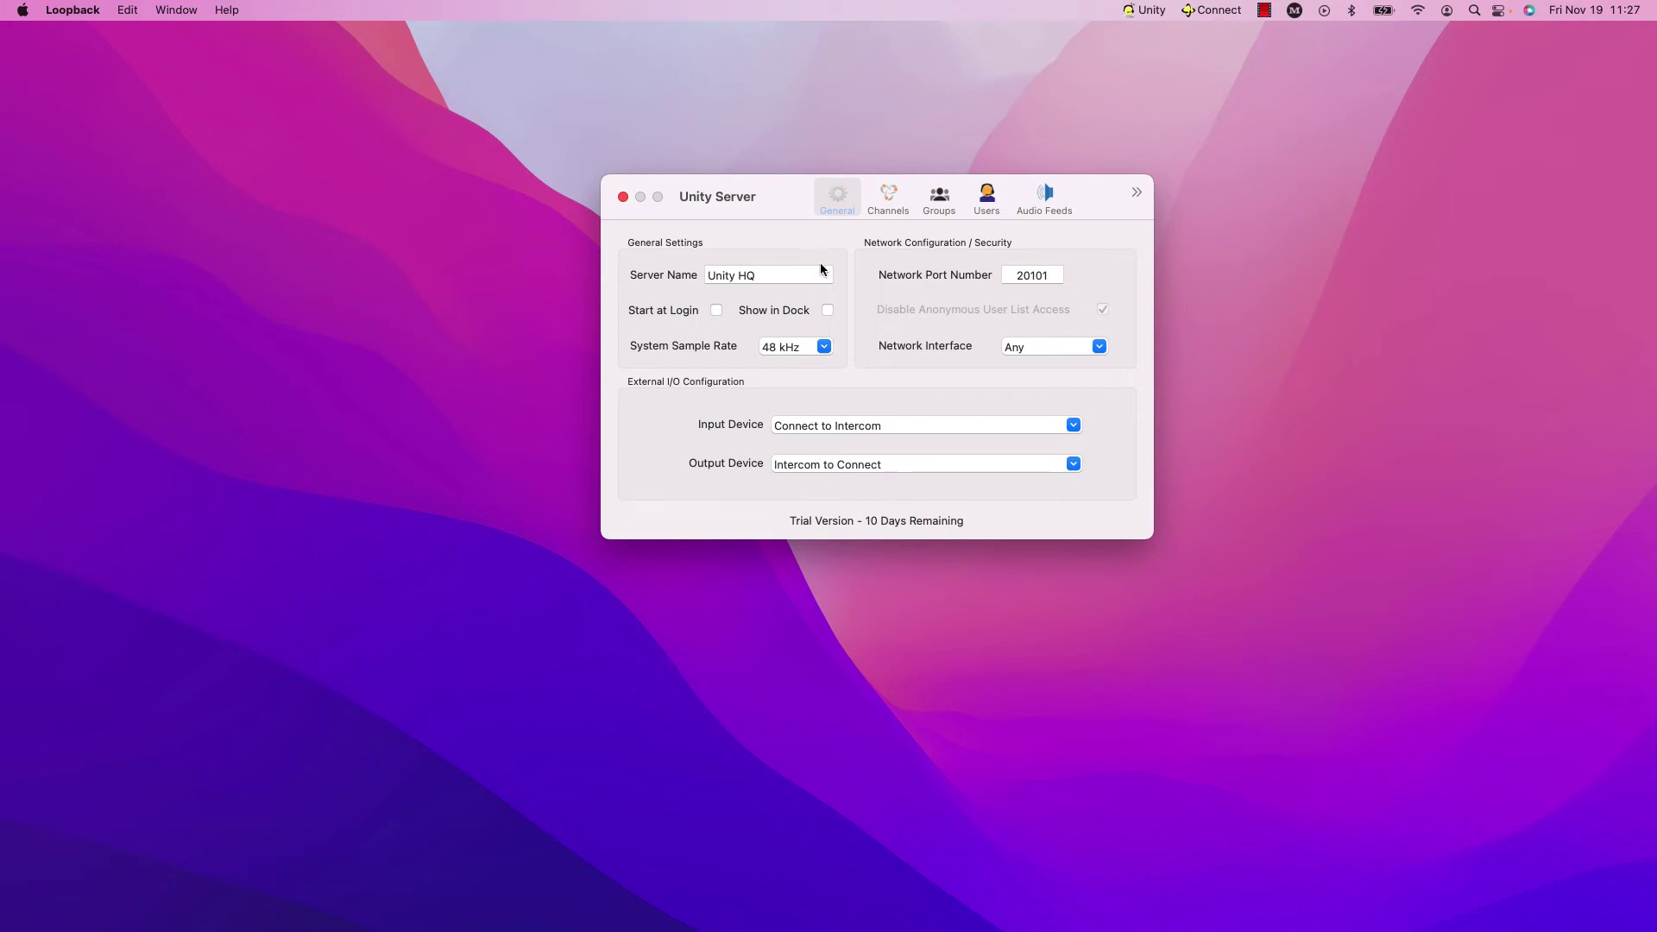
Step: Set channel numbers in the Channels table: ATA output 1, Utility input 2 and output 2
left_click(888, 206)
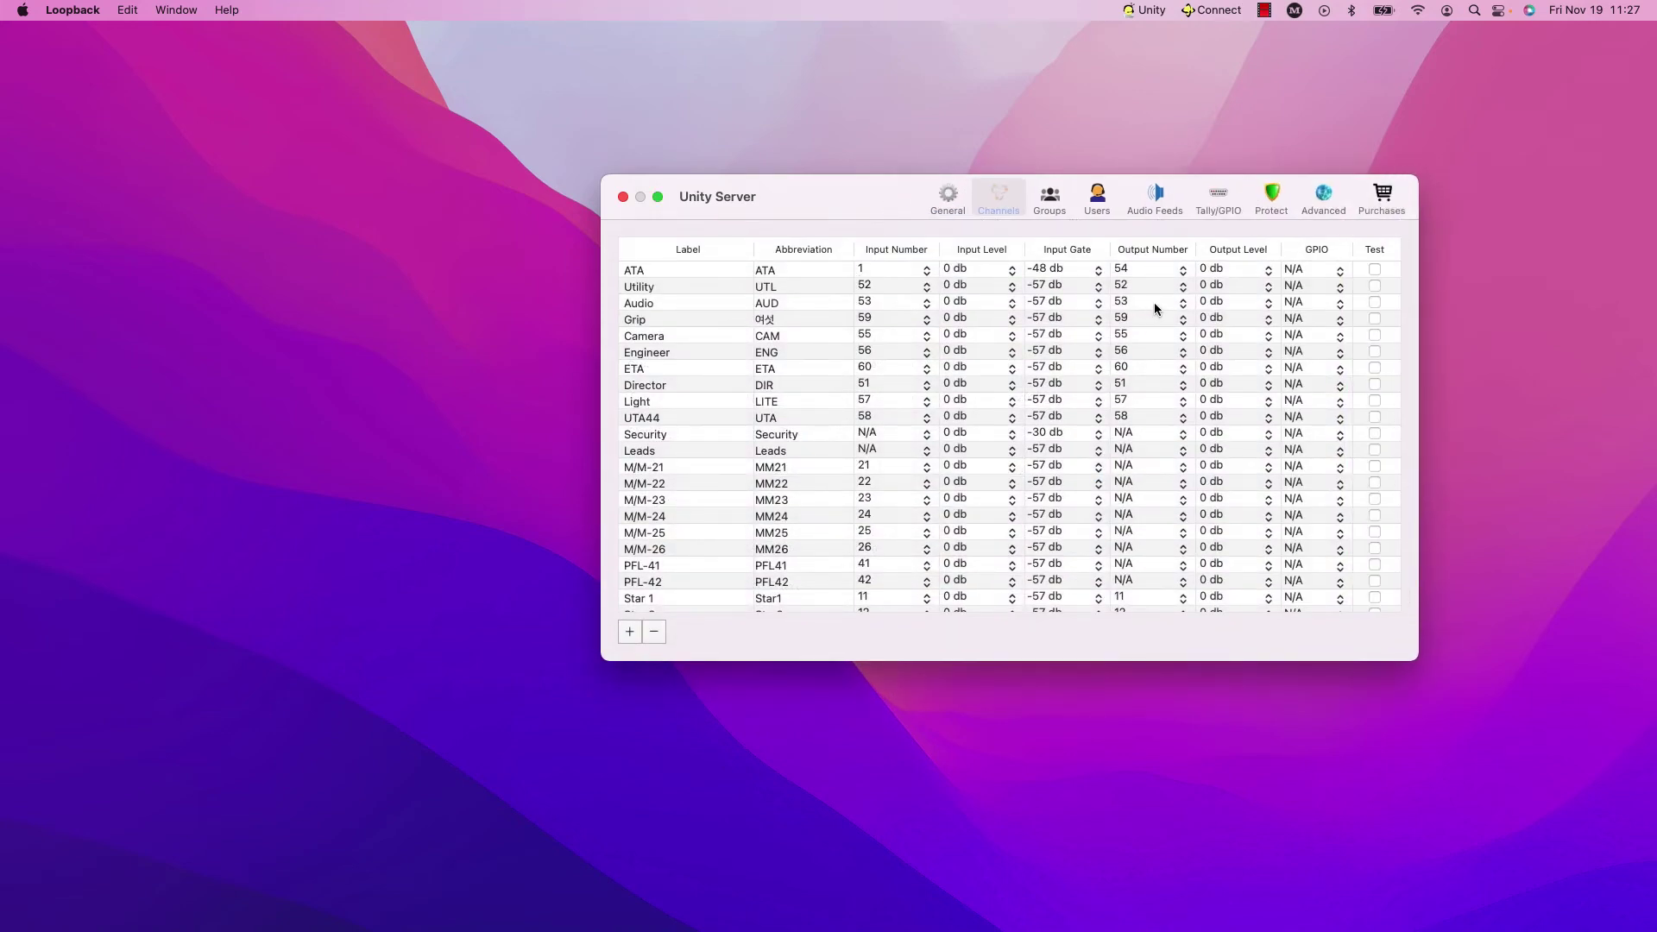
left_click(1185, 275)
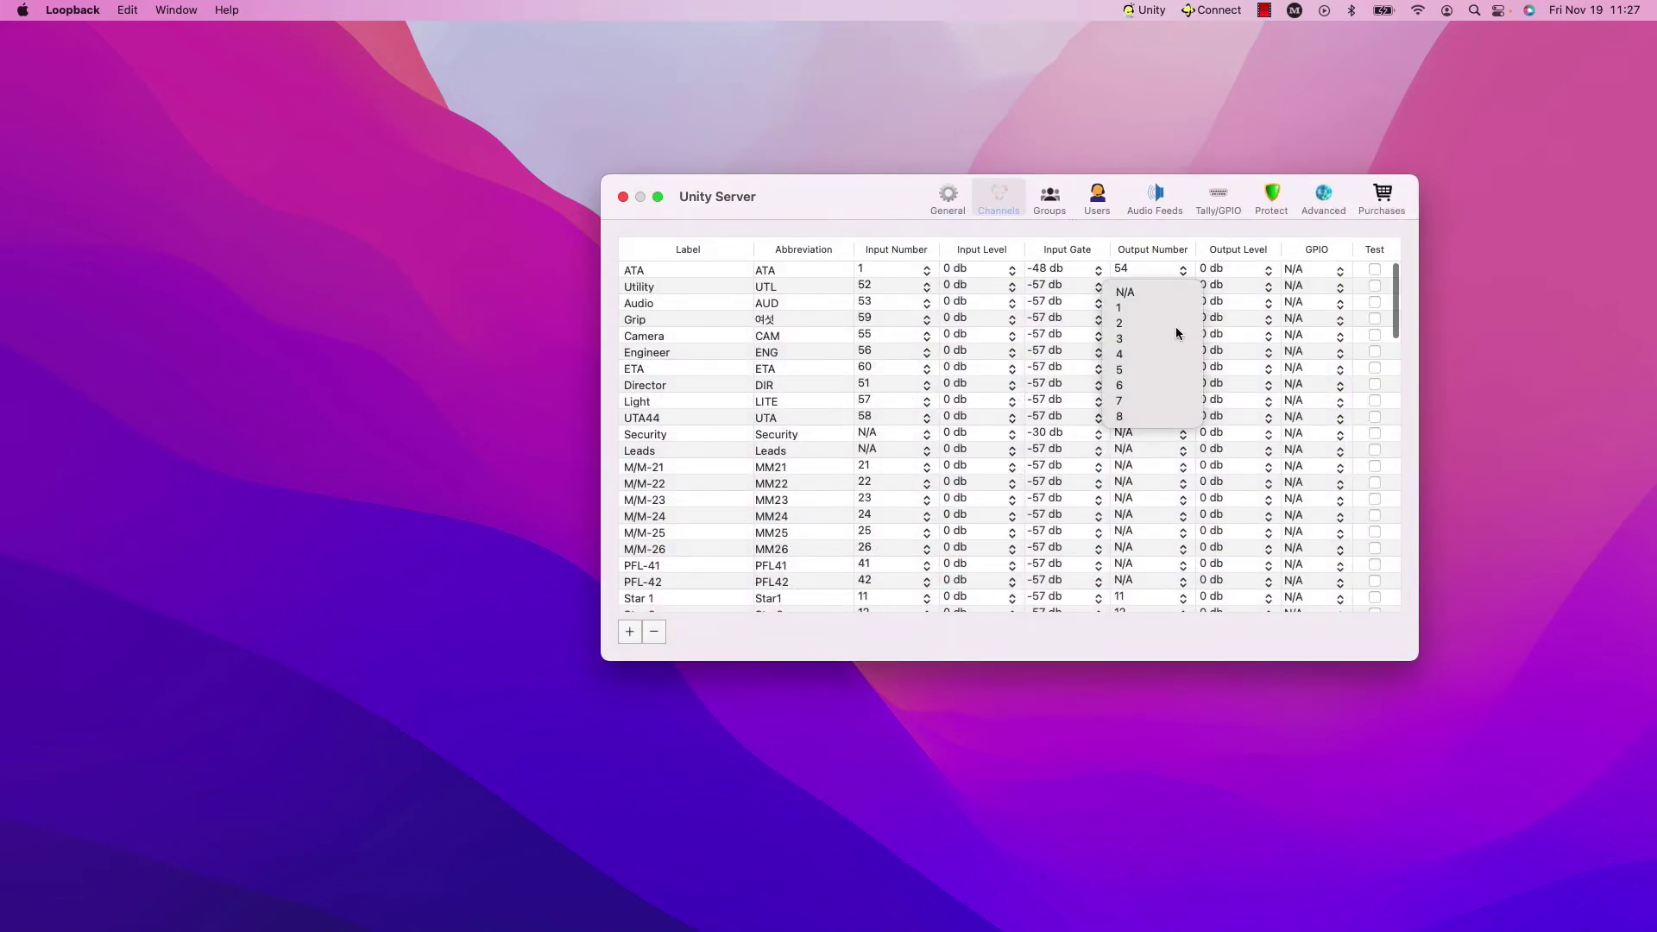
left_click(1112, 298)
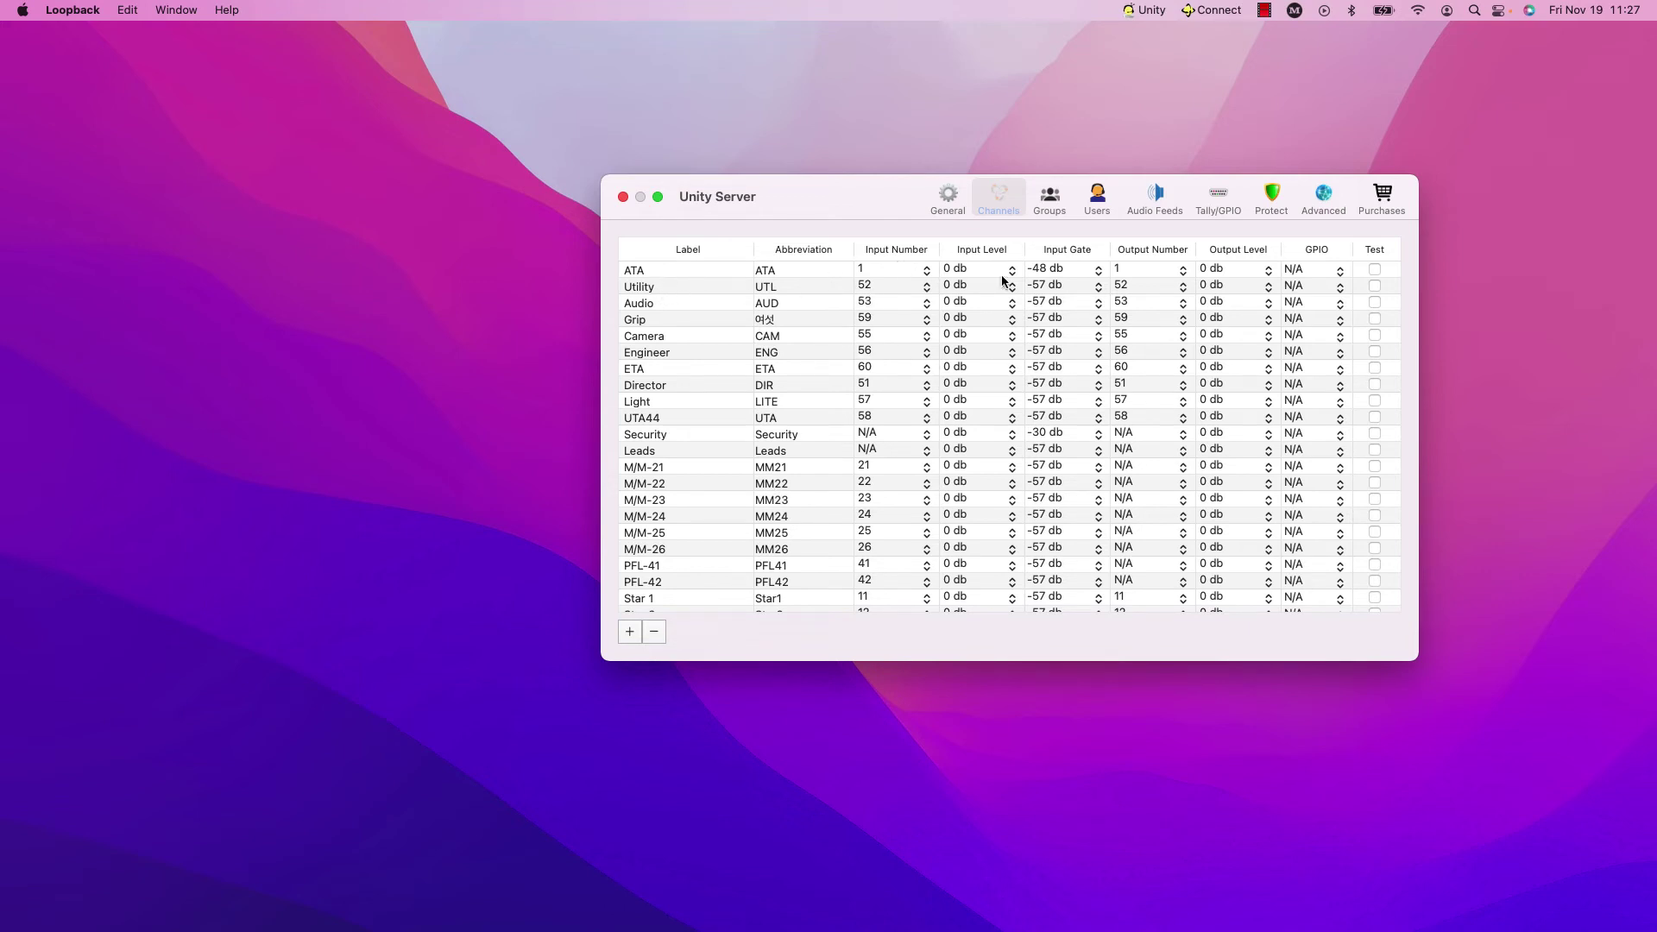
left_click(919, 302)
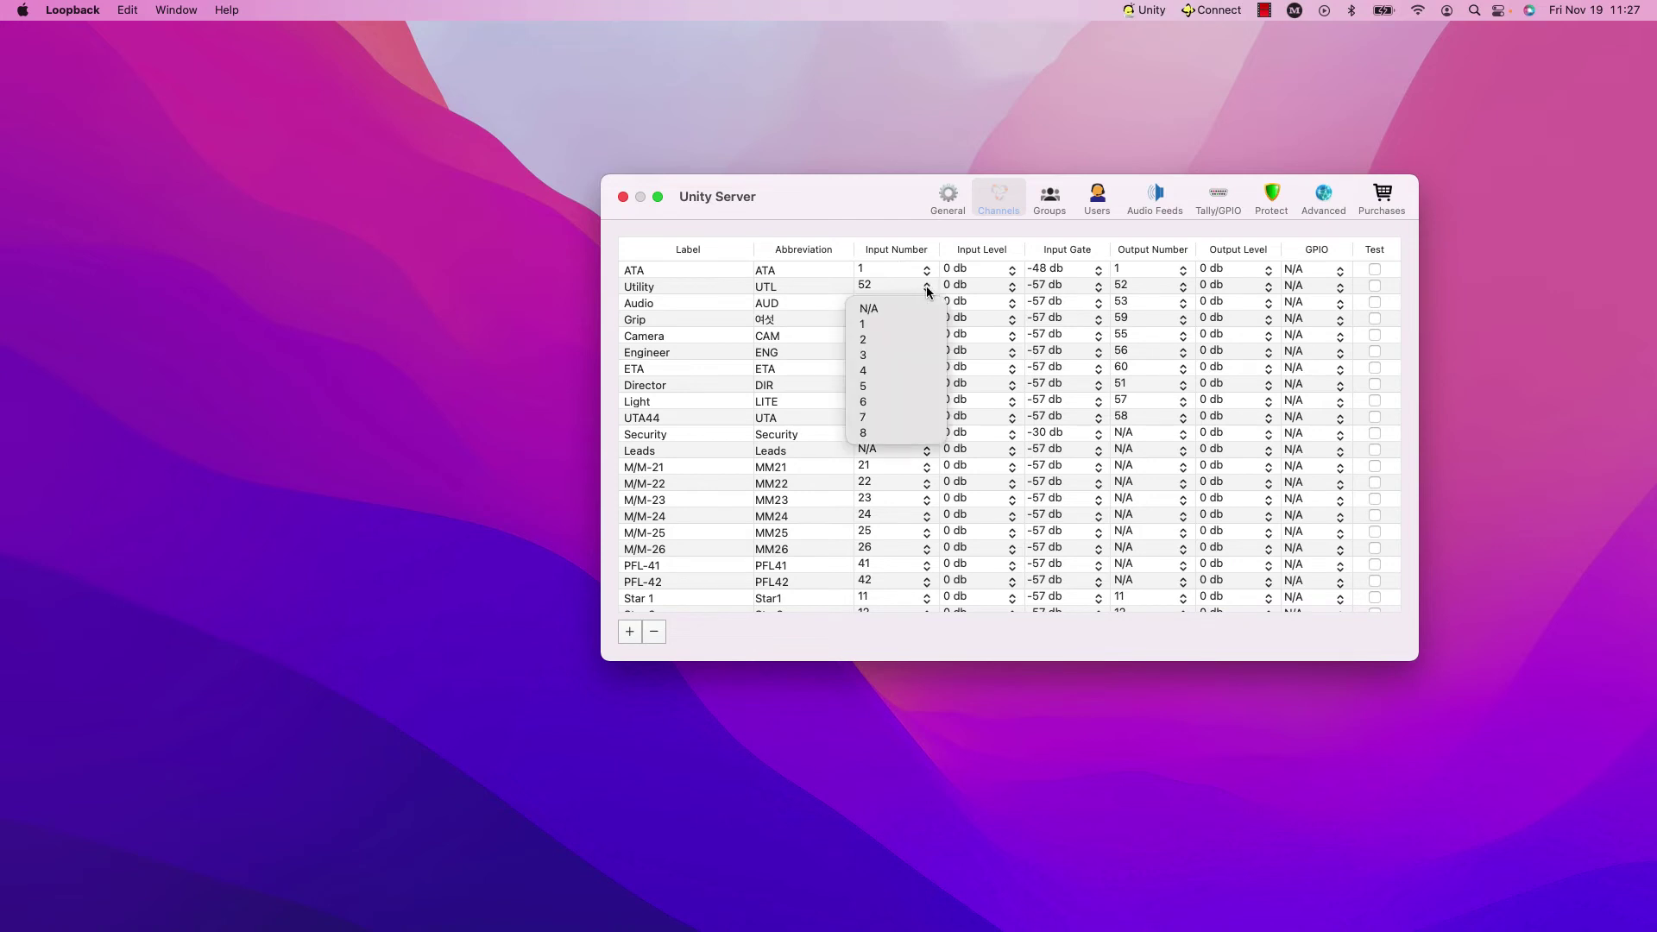
left_click(881, 339)
left_click(1184, 288)
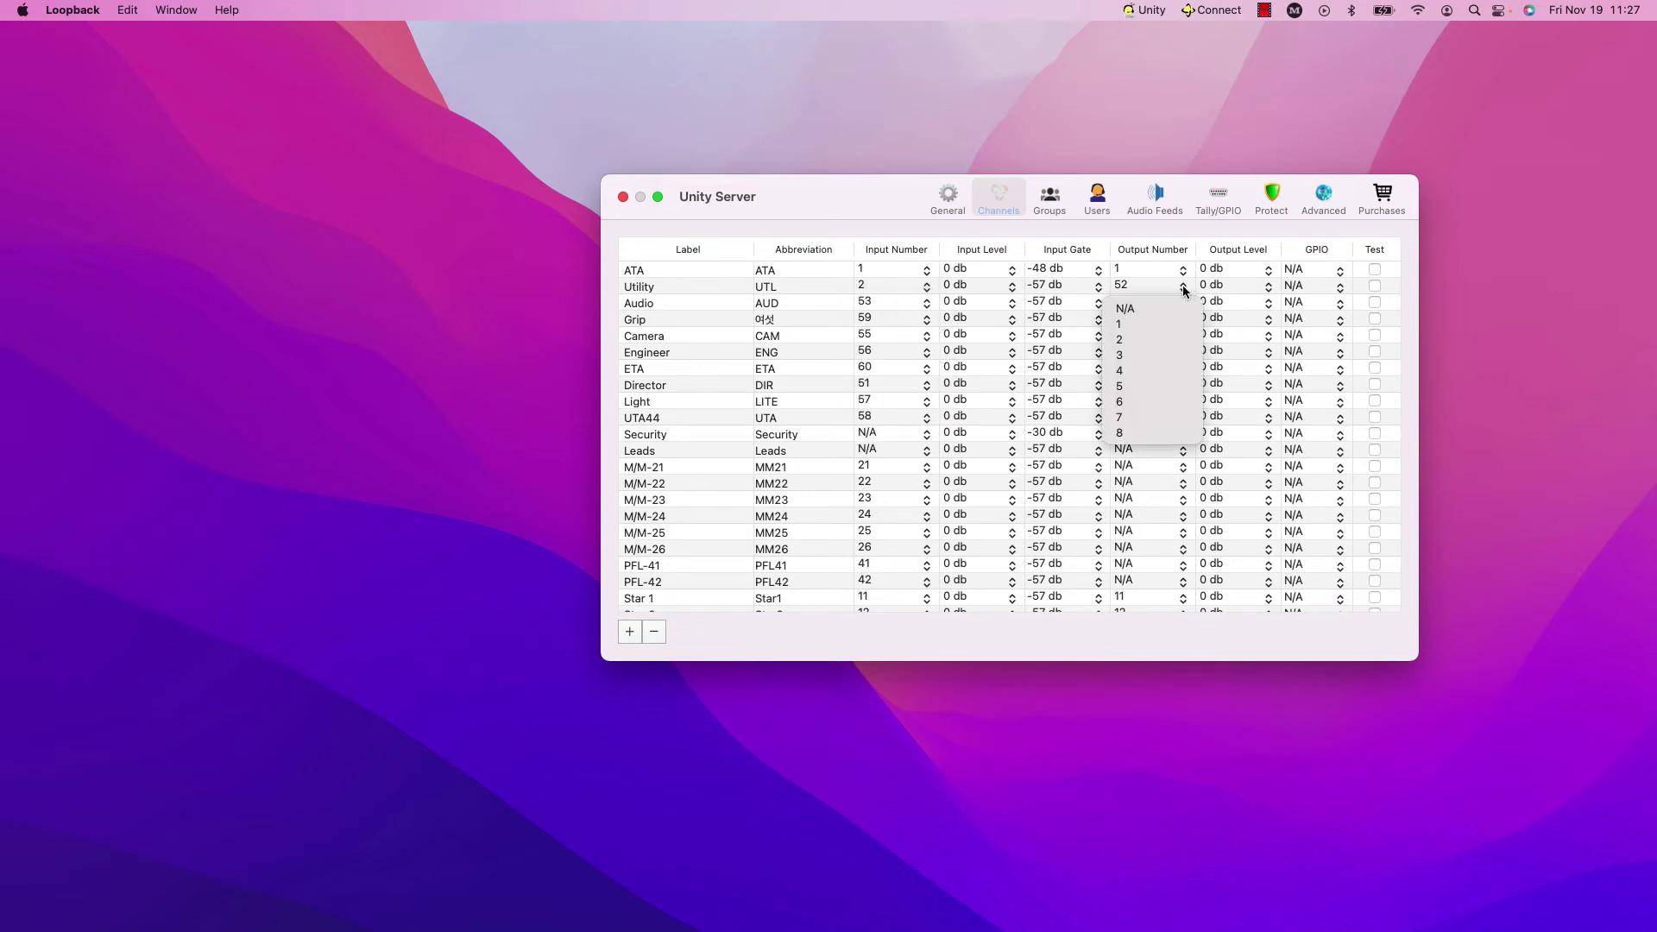
left_click(1127, 341)
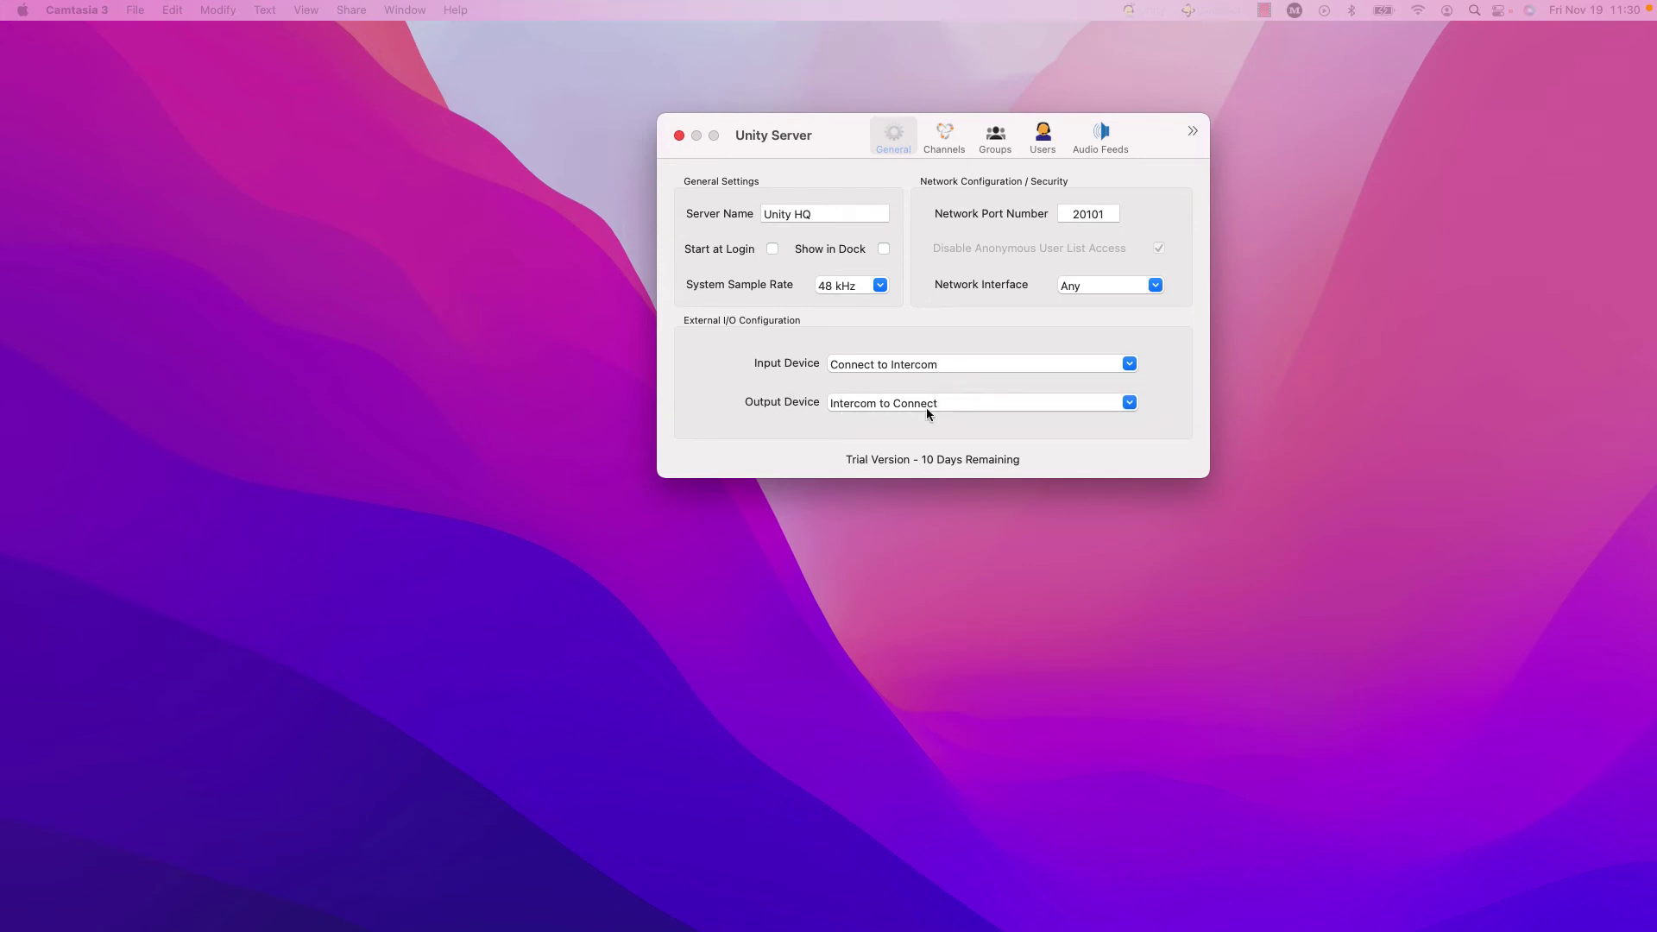
left_click(948, 140)
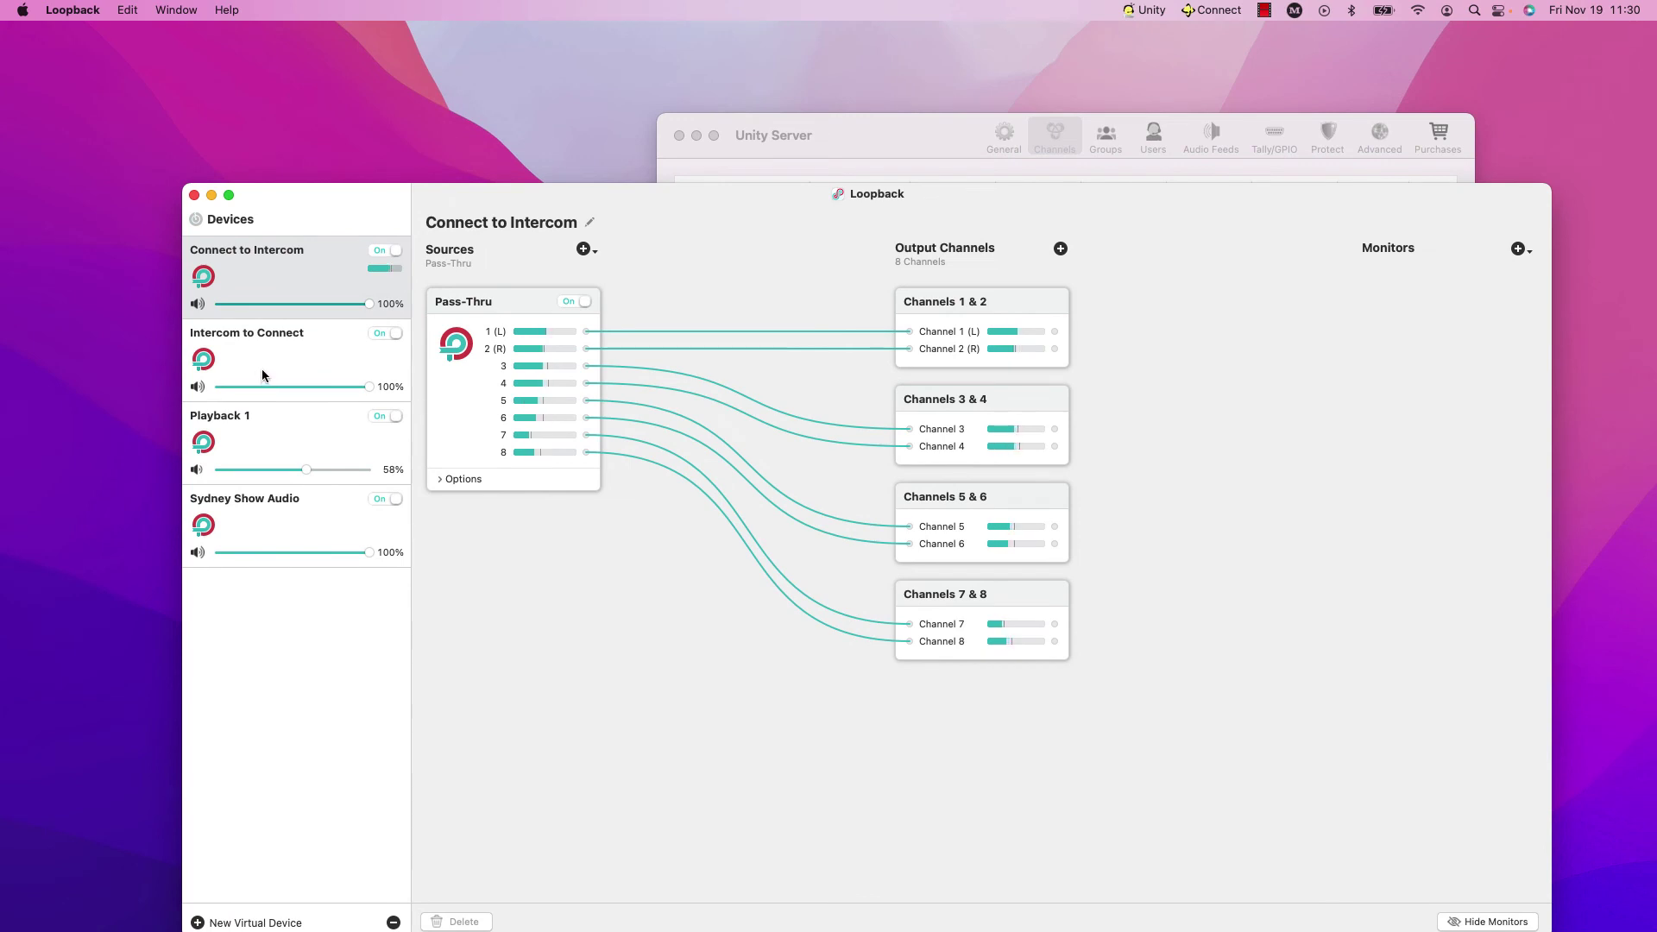
Step: Show Intercom to Connect's routing in Loopback and arrange windows to uncover the server channel table
left_click(264, 372)
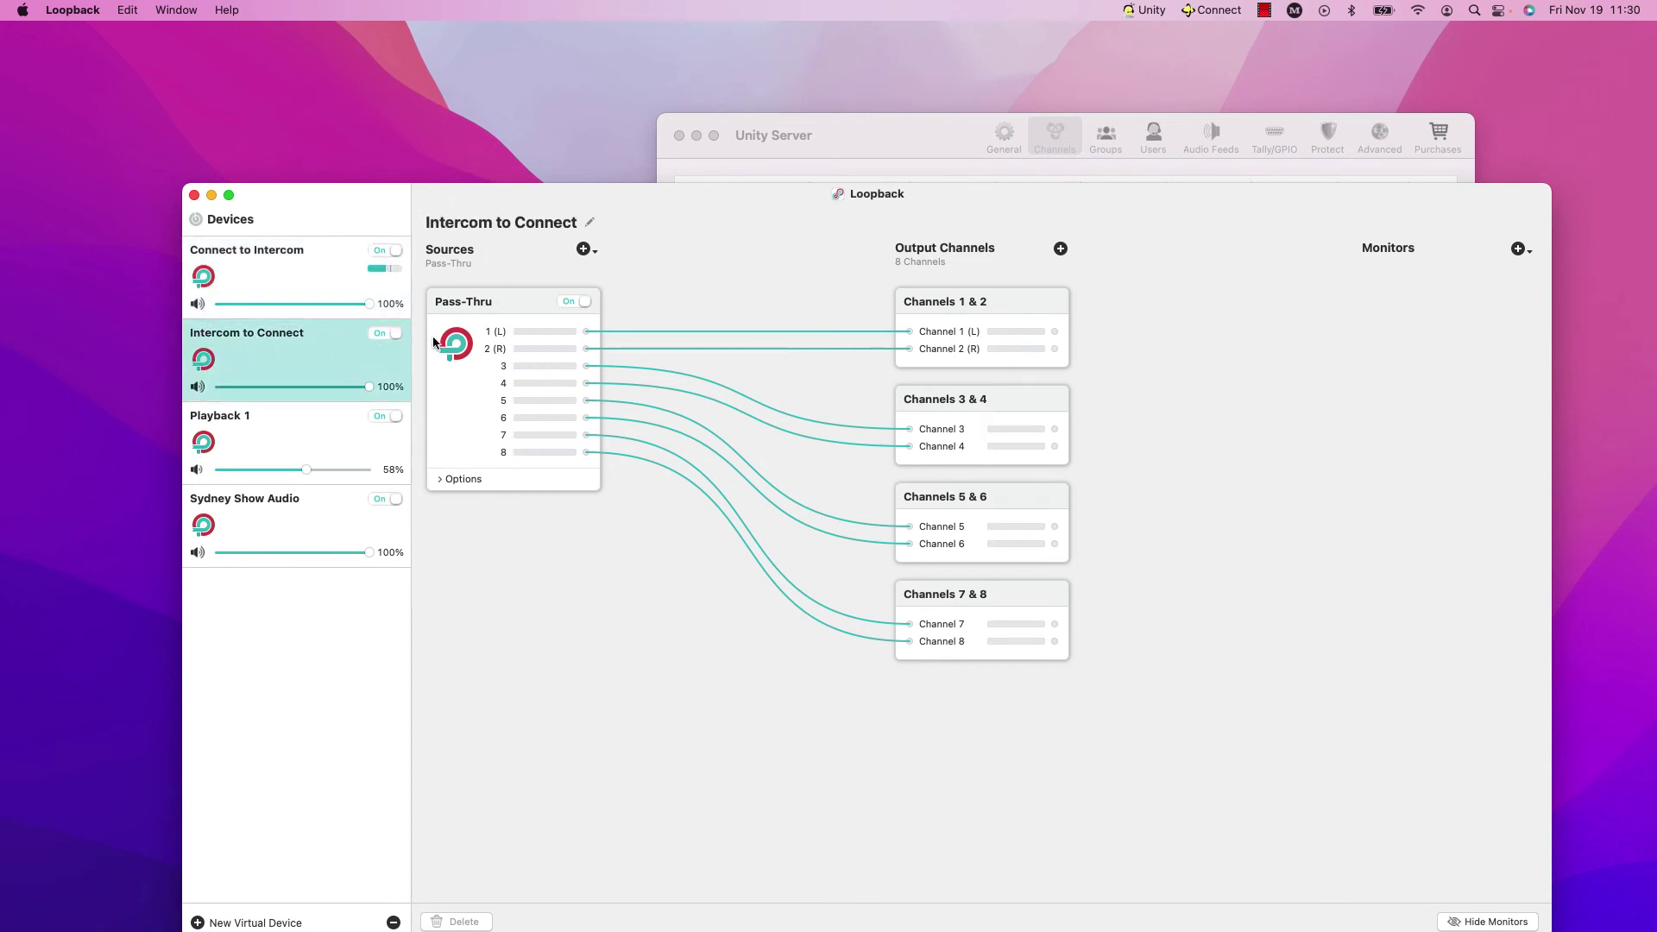
left_click_drag(726, 255, 837, 502)
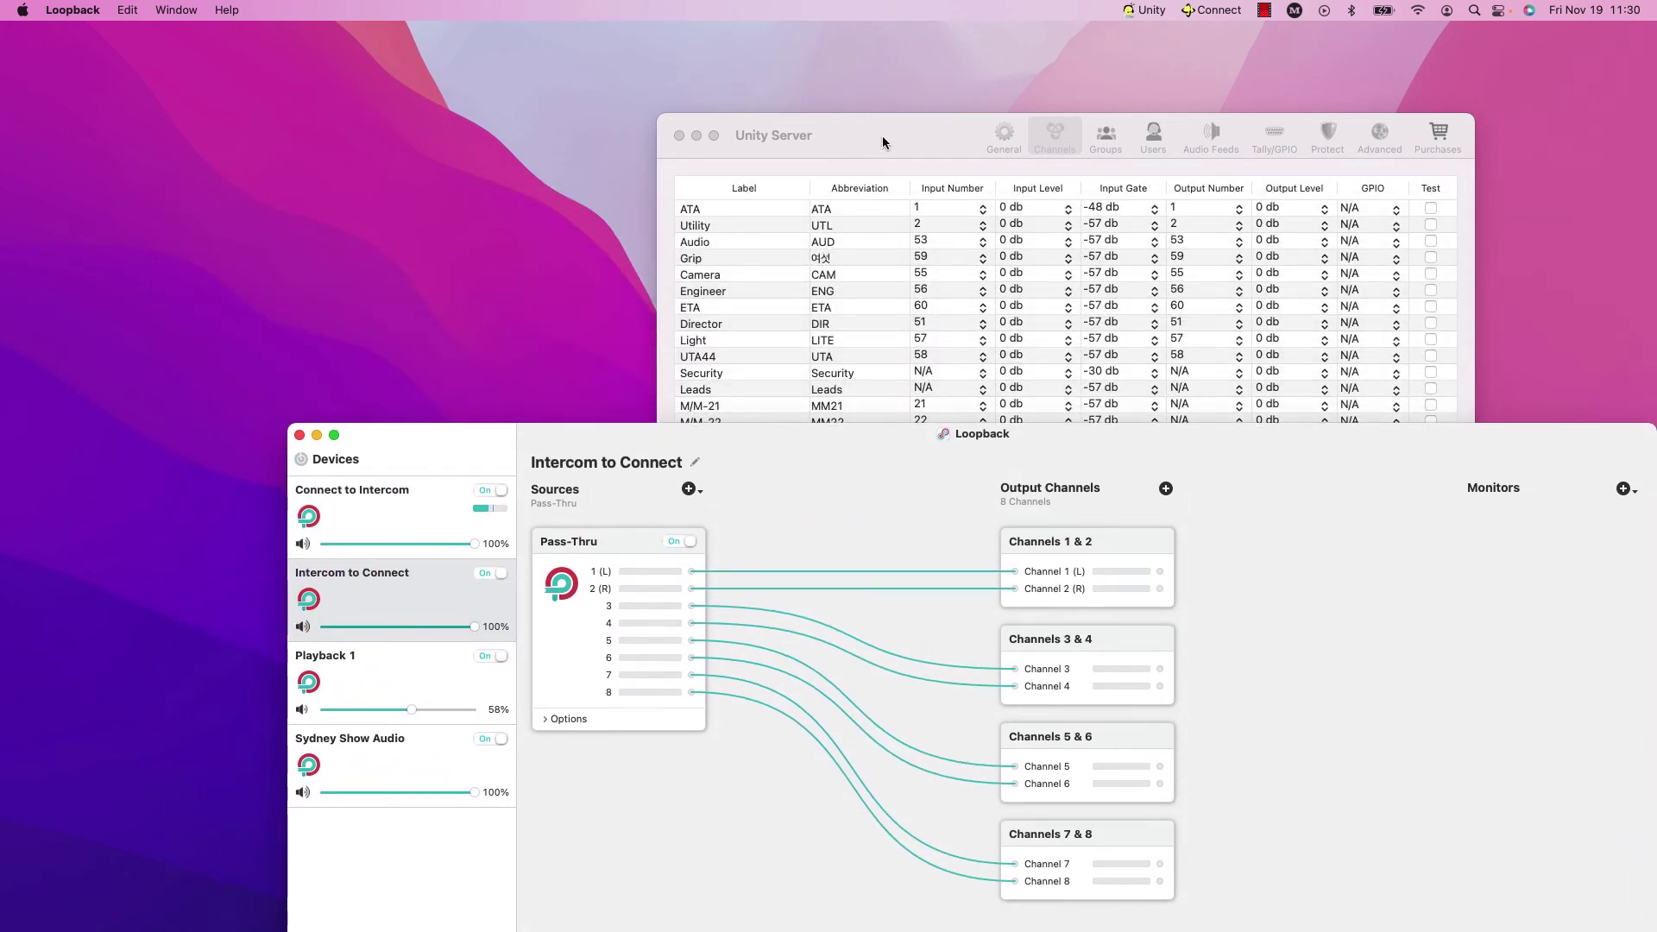
left_click_drag(883, 135, 523, 49)
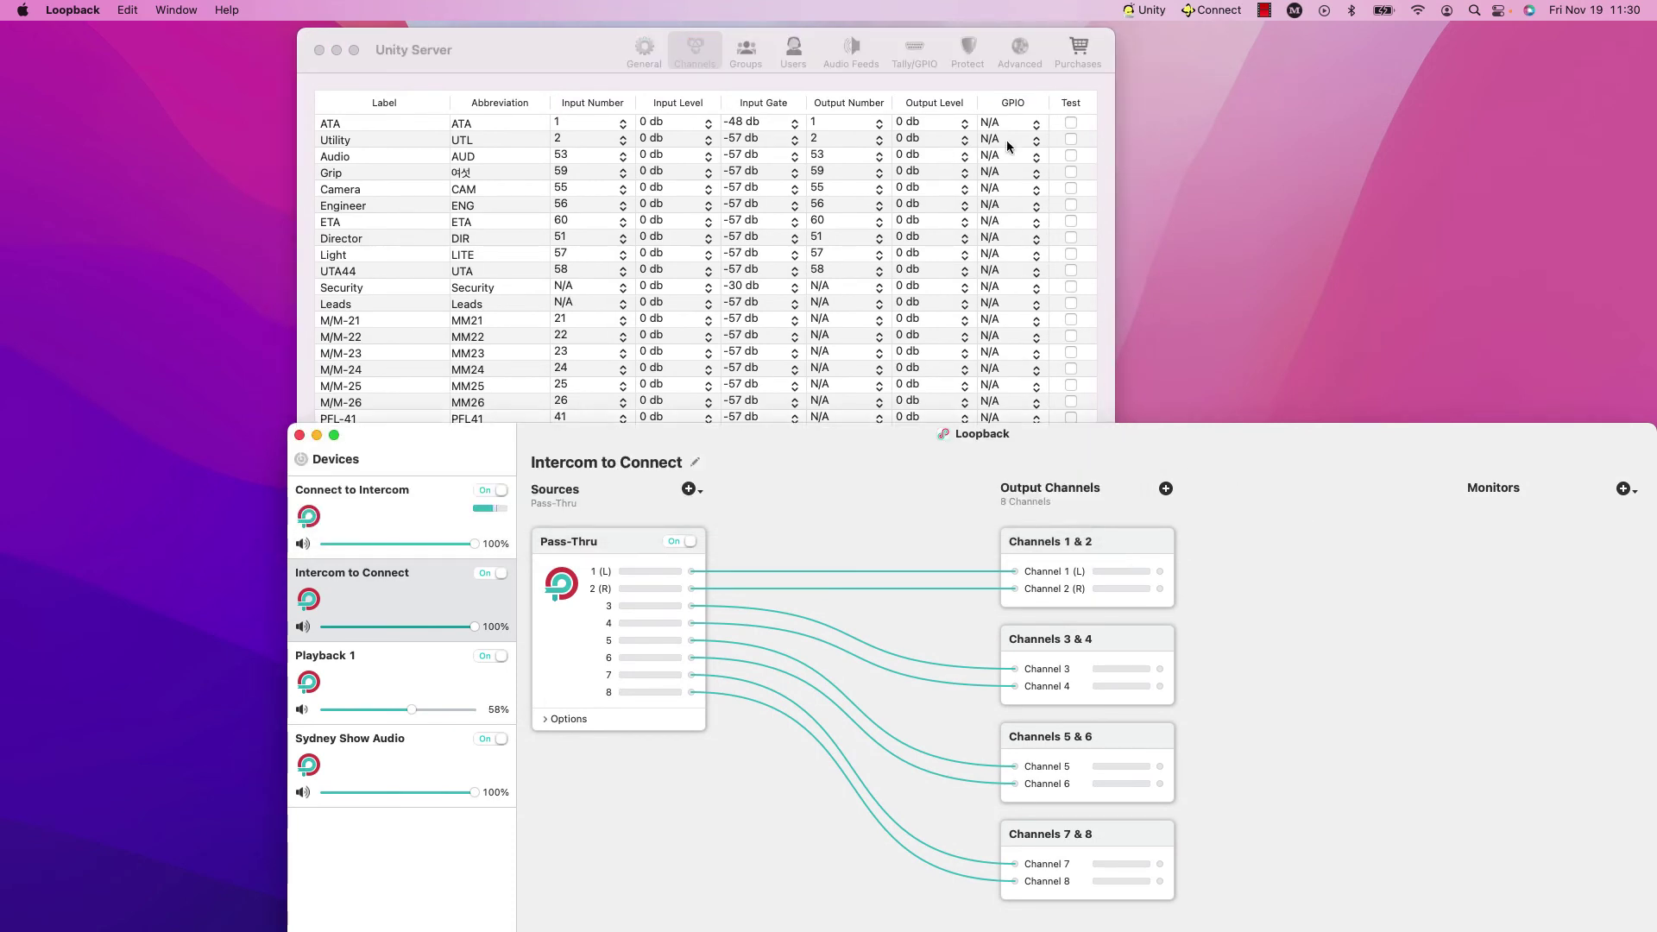
Step: Toggle the ATA and Utility test tones on and off while watching Intercom to Connect's meters
left_click(1071, 139)
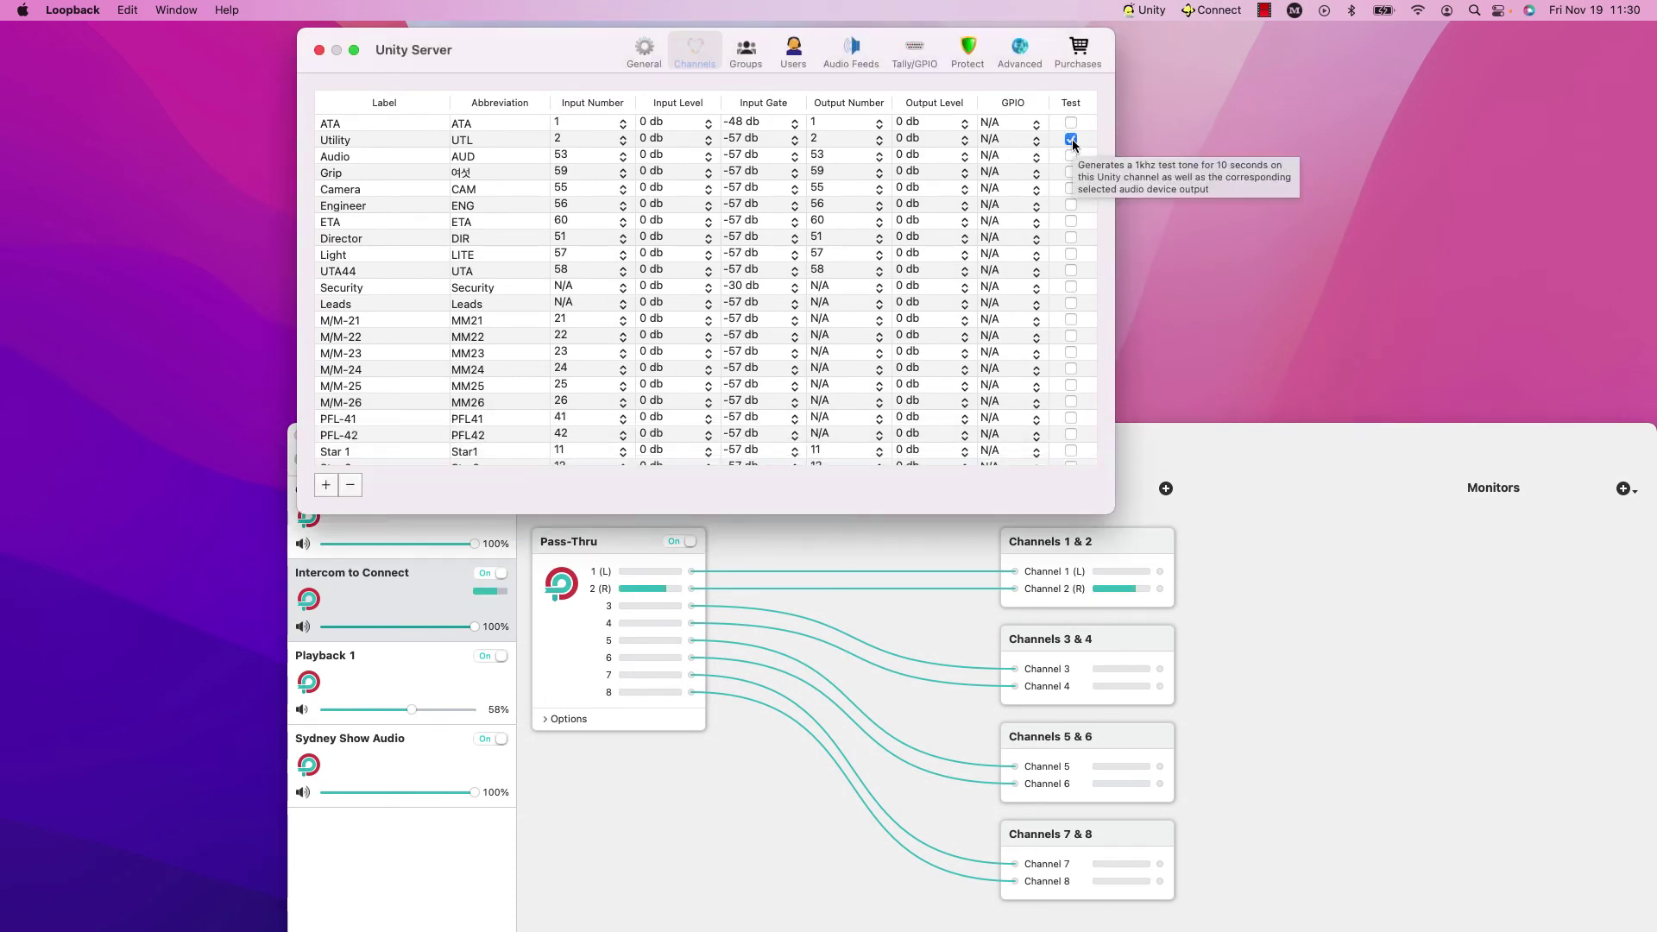
left_click(1070, 123)
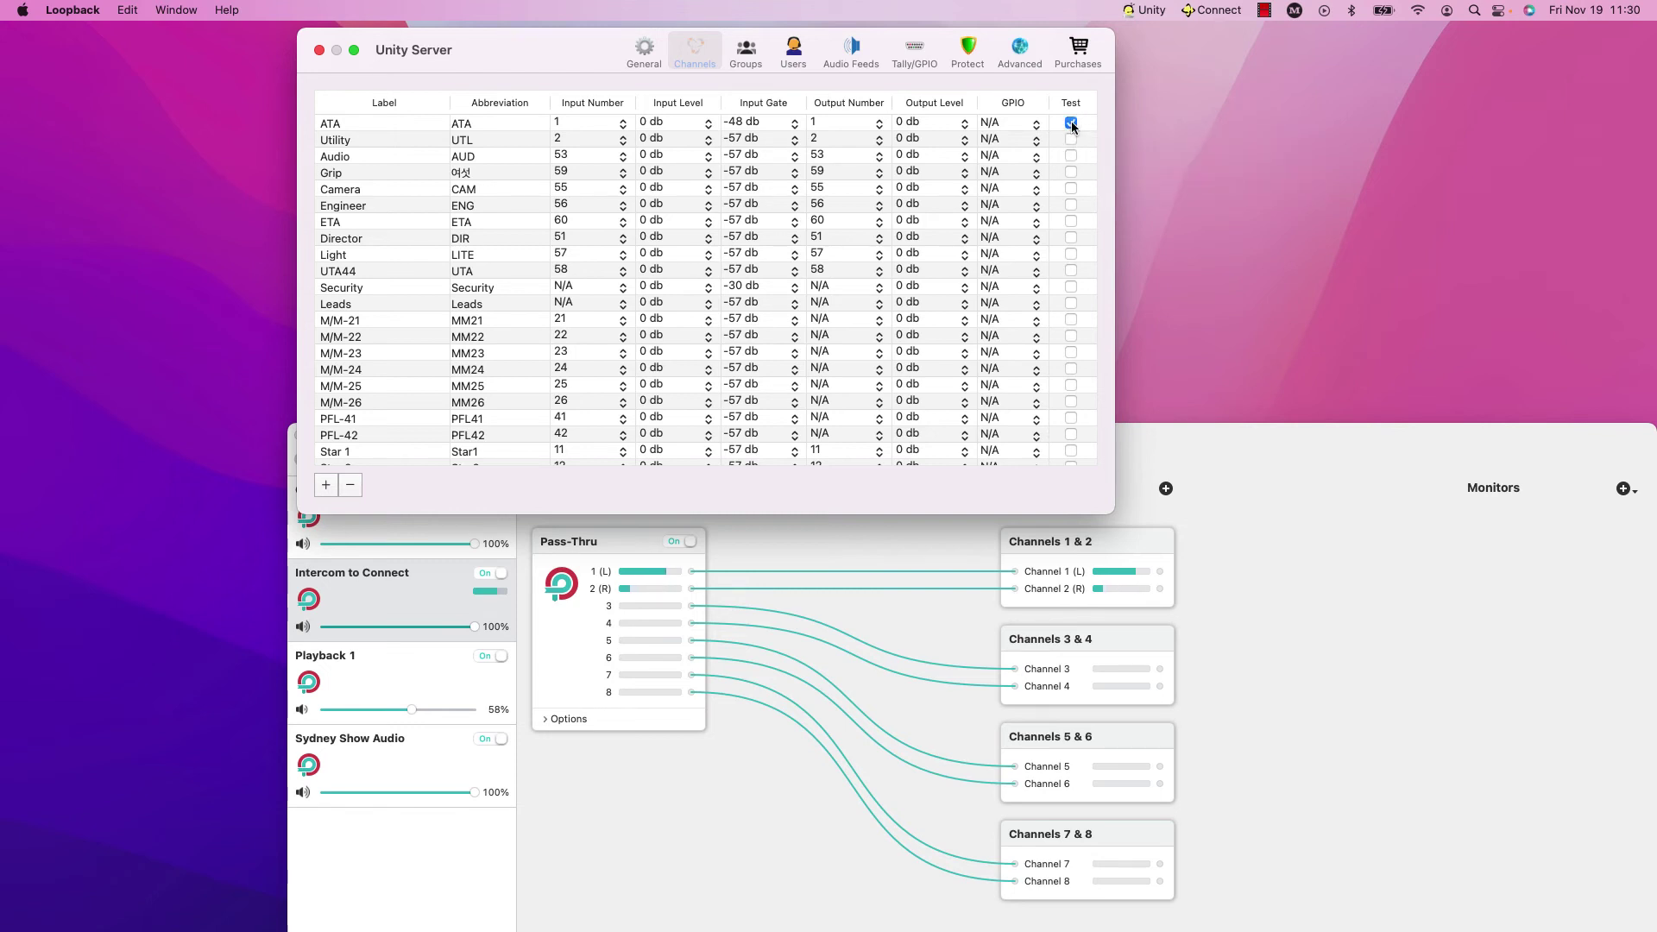
left_click(1071, 123)
left_click(1071, 140)
left_click(1071, 124)
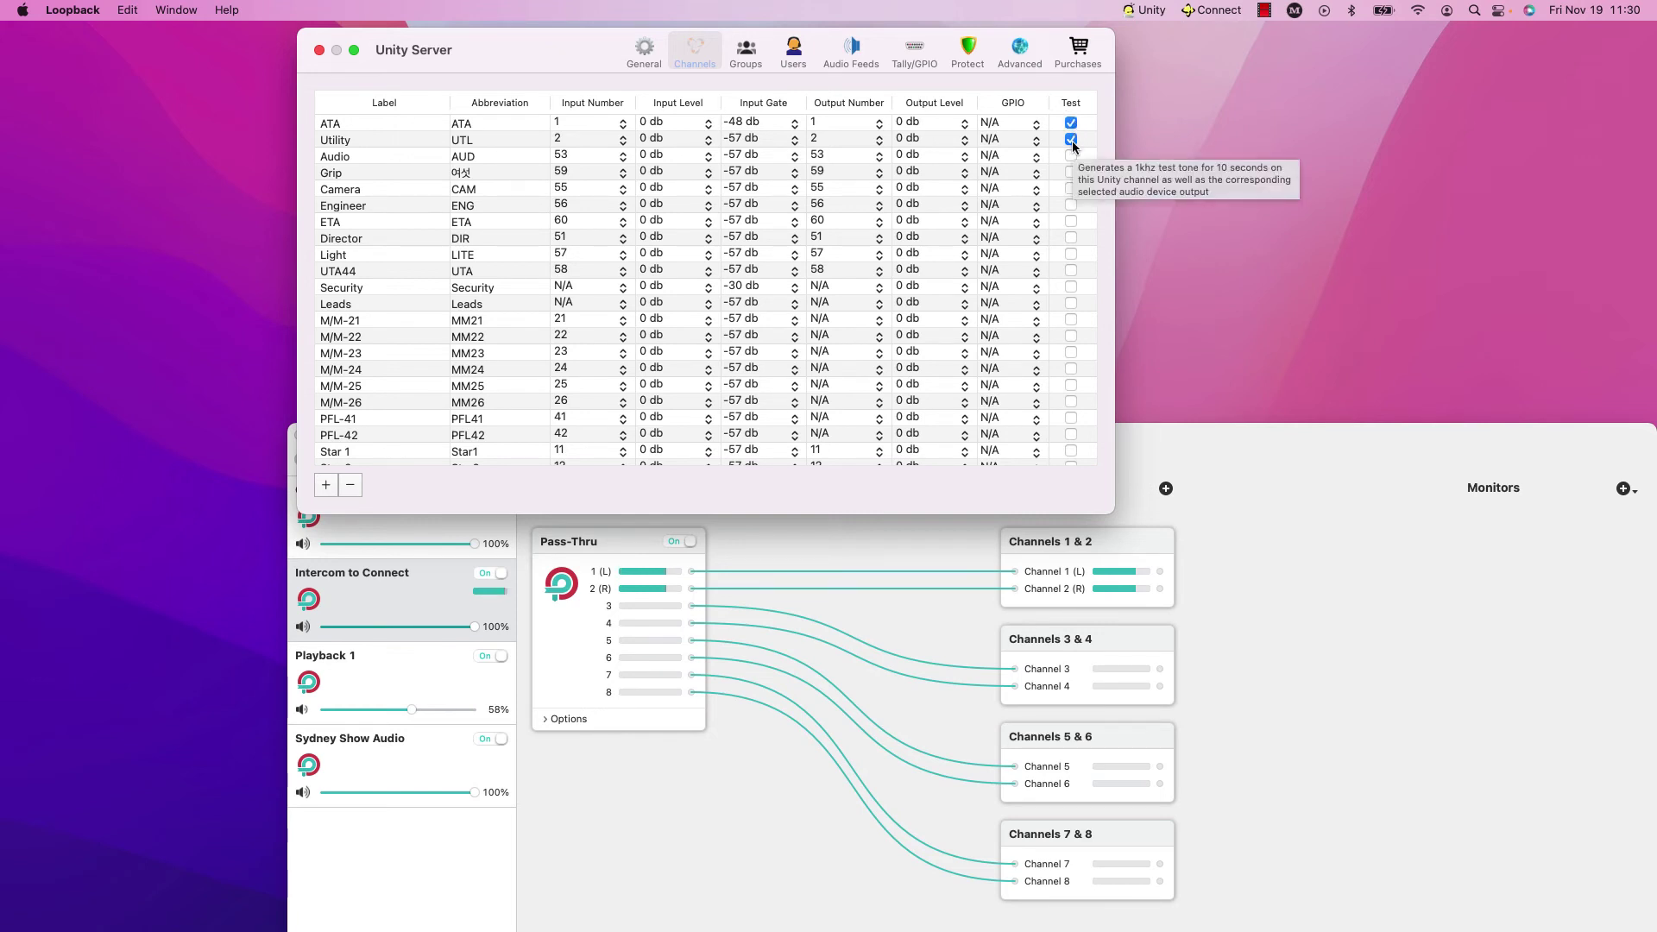
left_click(1072, 126)
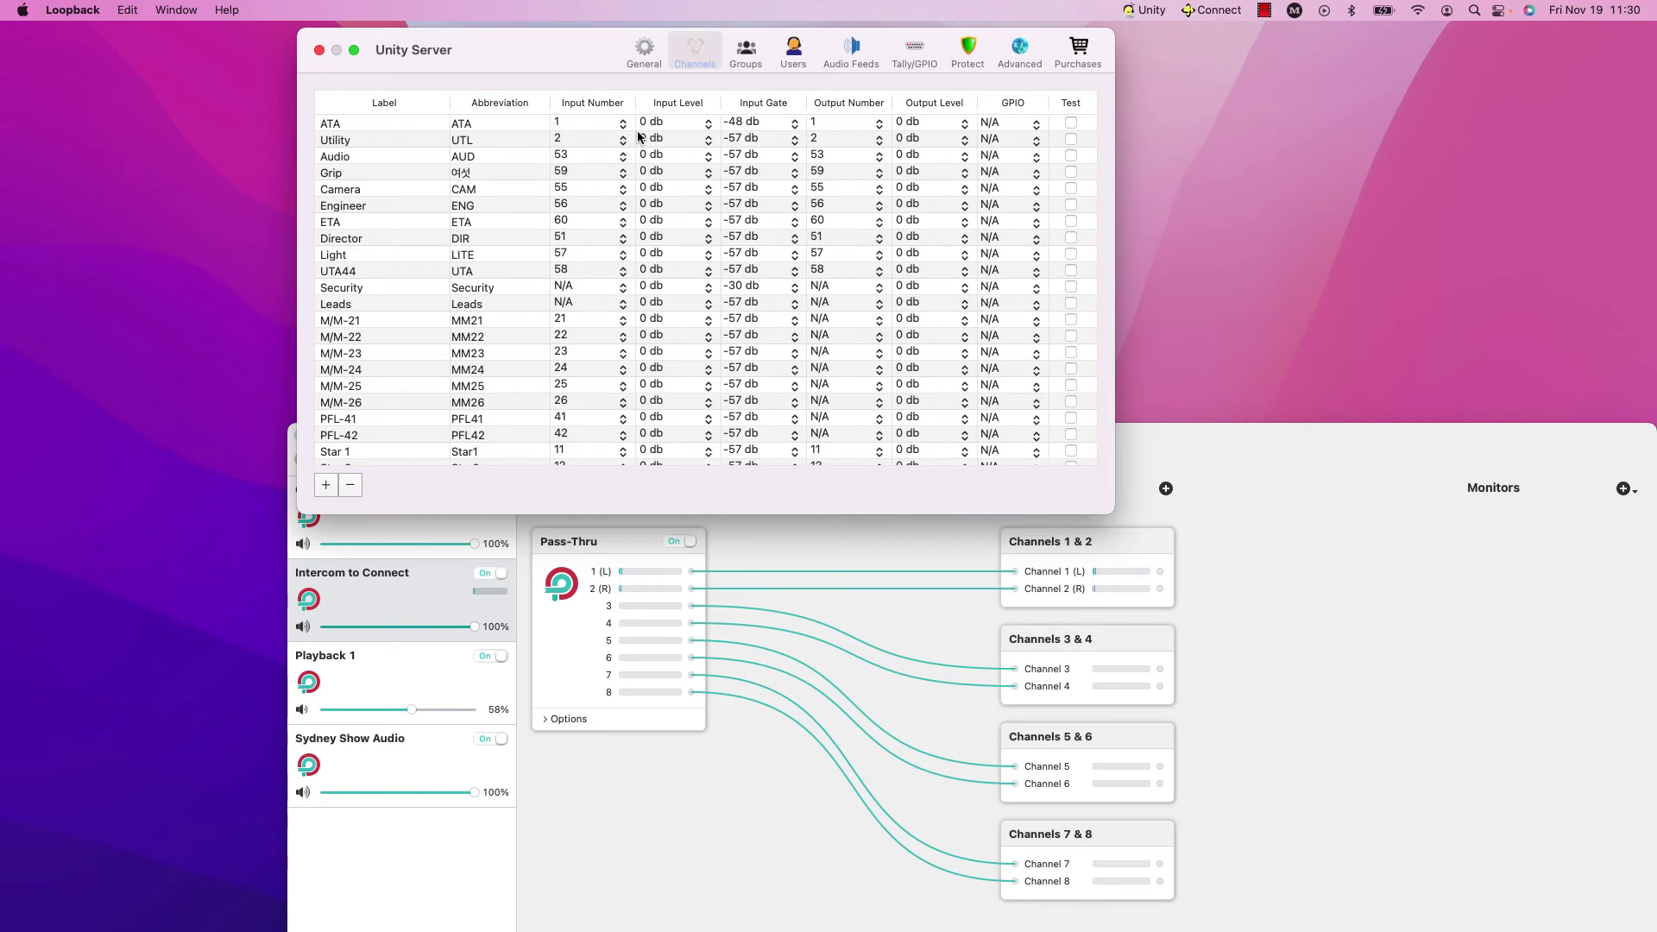
left_click(1071, 123)
left_click(1071, 139)
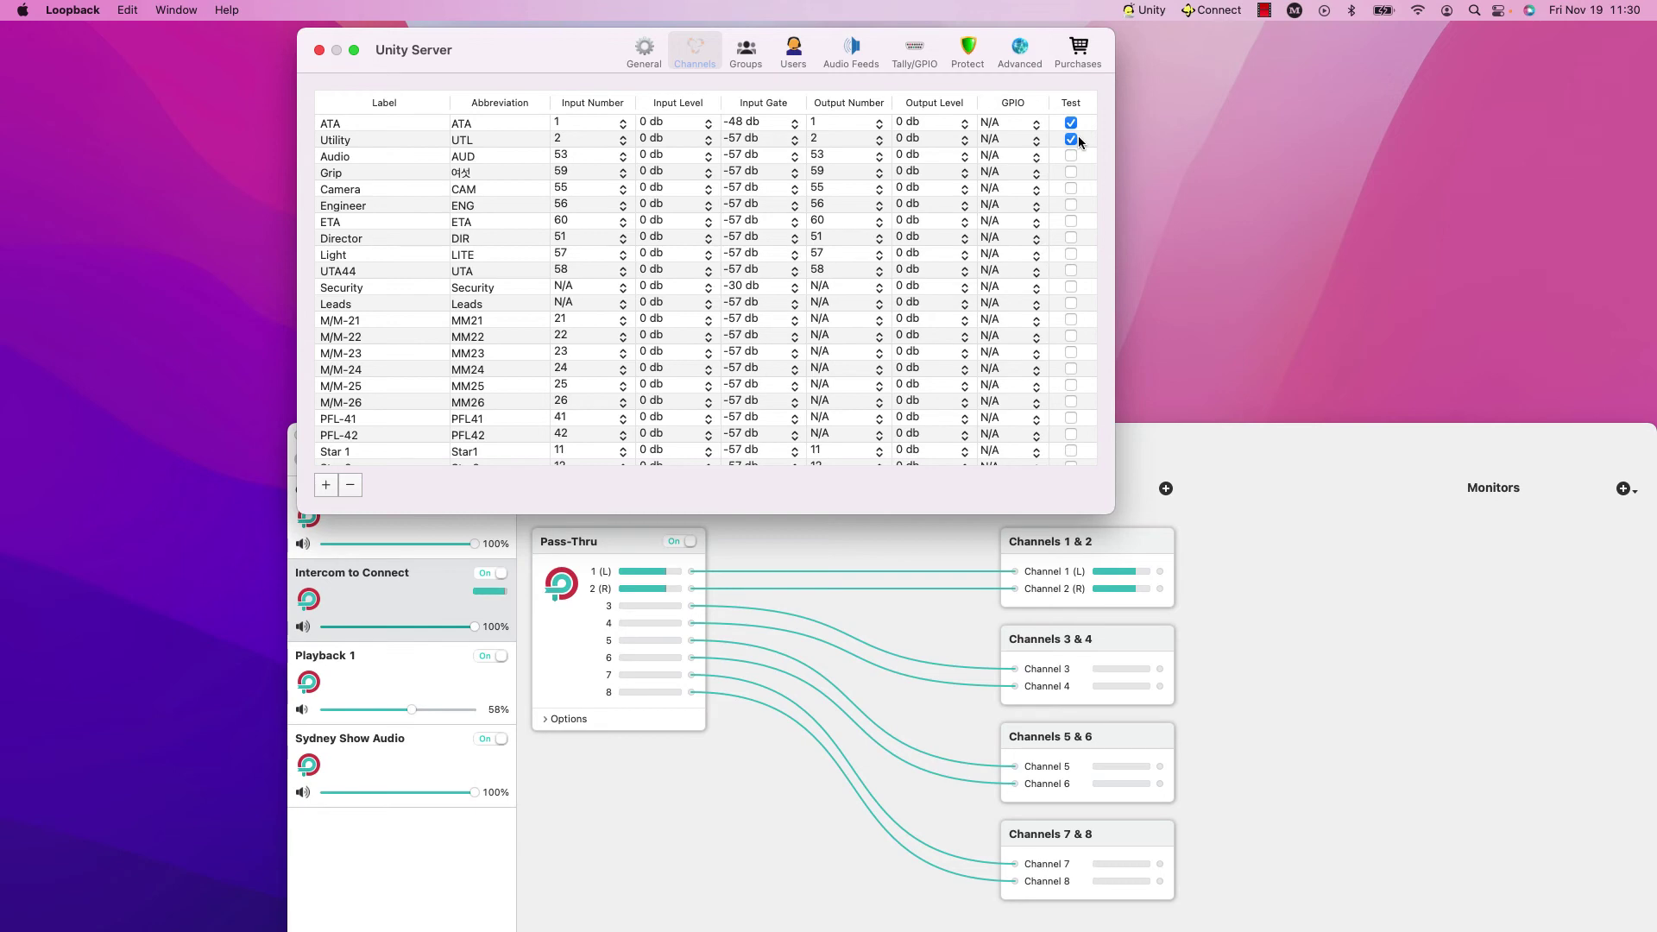
left_click(1071, 139)
left_click(1071, 123)
Step: In General settings, temporarily switch Unity Server's output device to Connect to Intercom
left_click(644, 52)
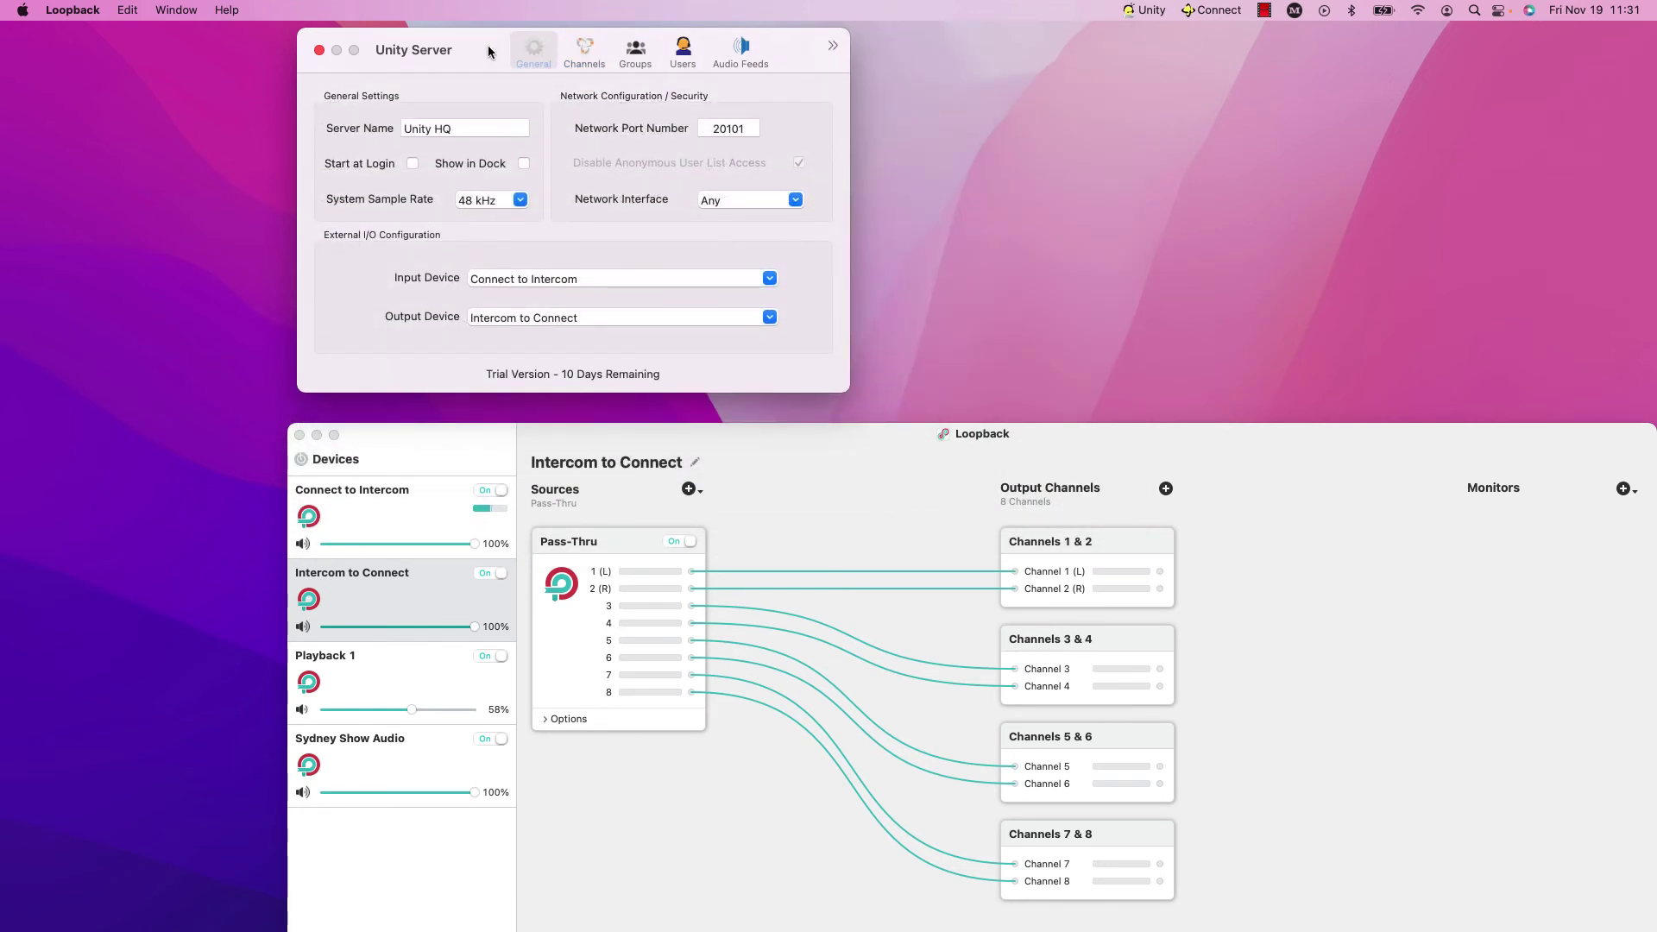
left_click_drag(485, 51, 871, 82)
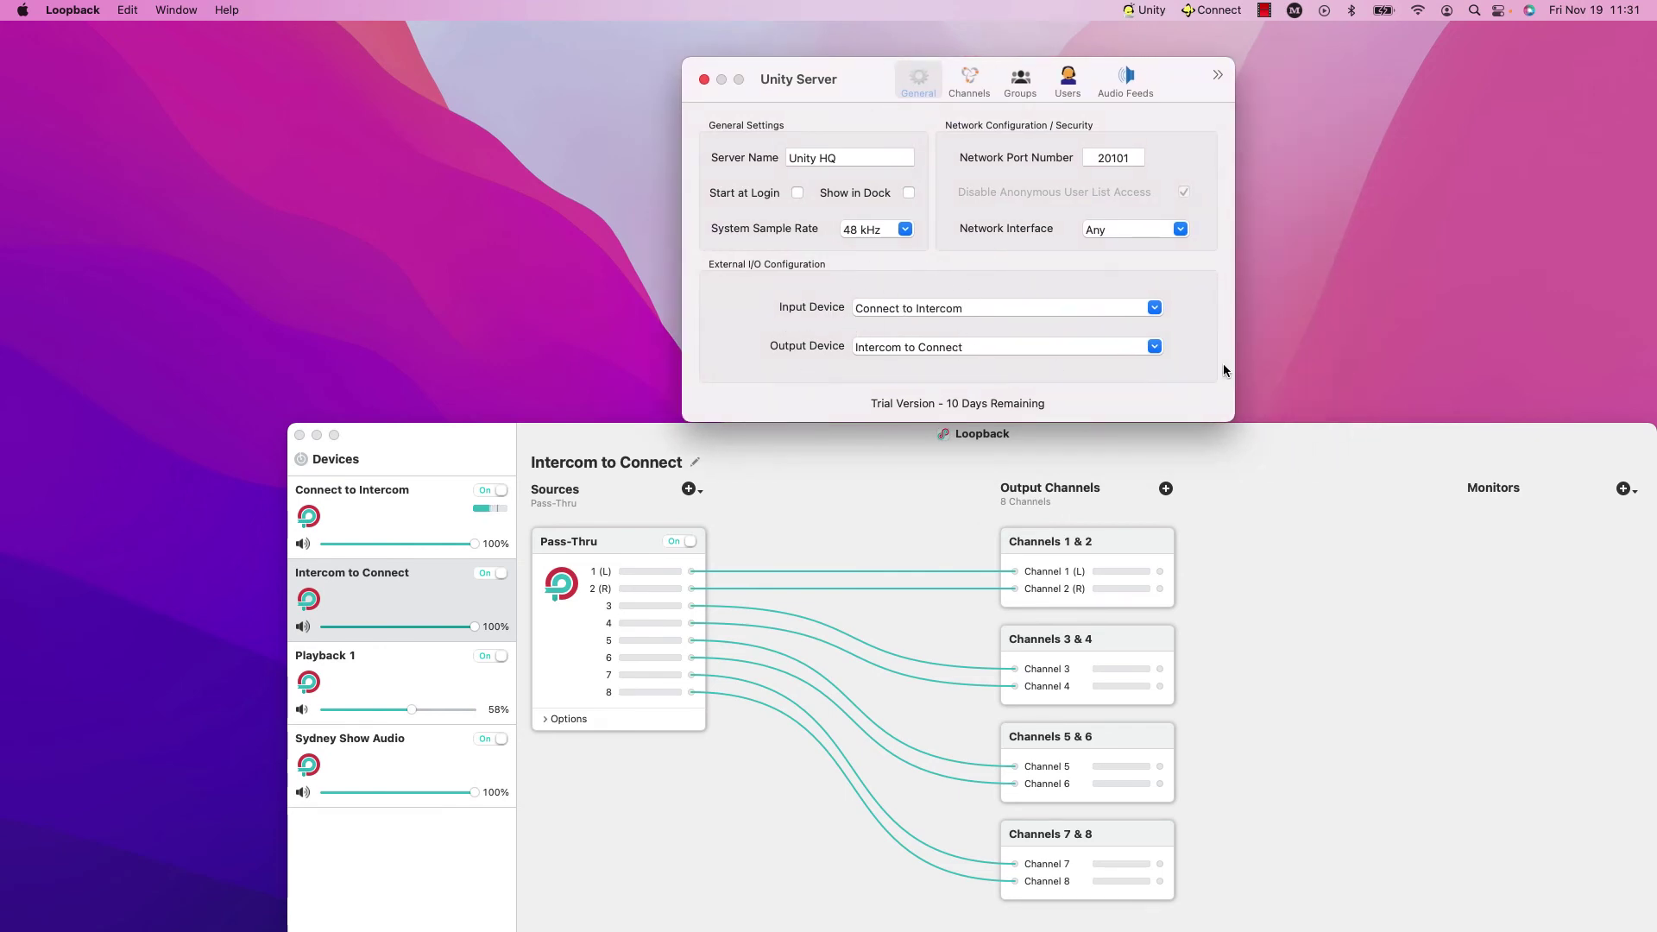
left_click(1154, 347)
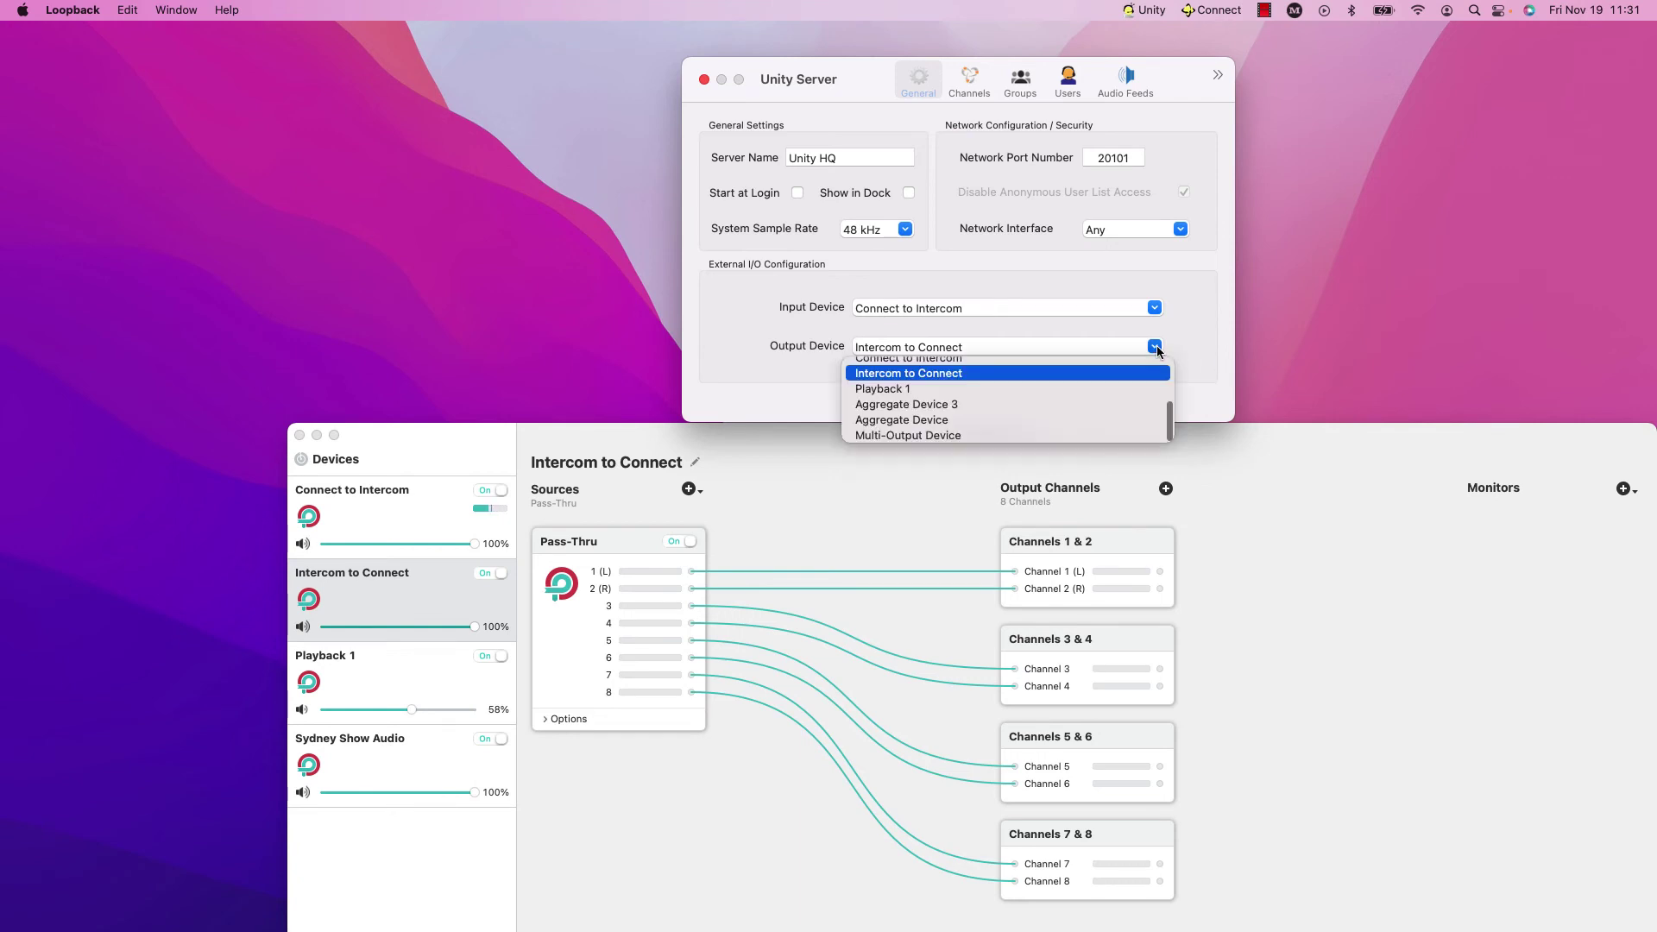
scroll(980, 386, "up", 3)
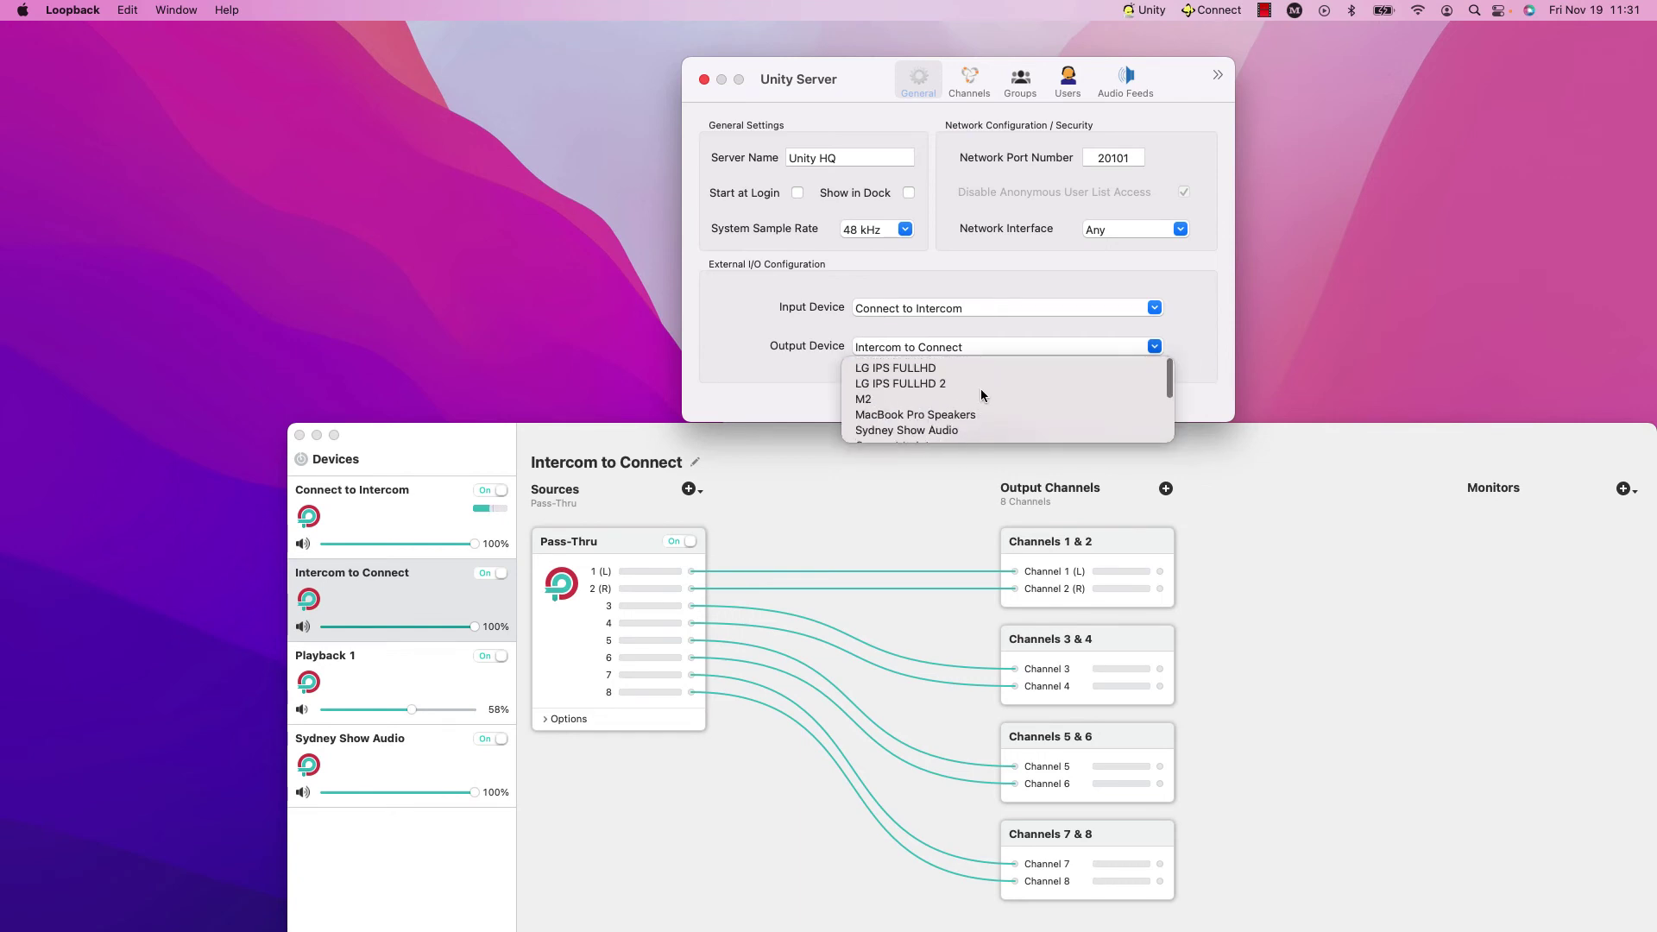
scroll(949, 397, "down", 1)
left_click(917, 402)
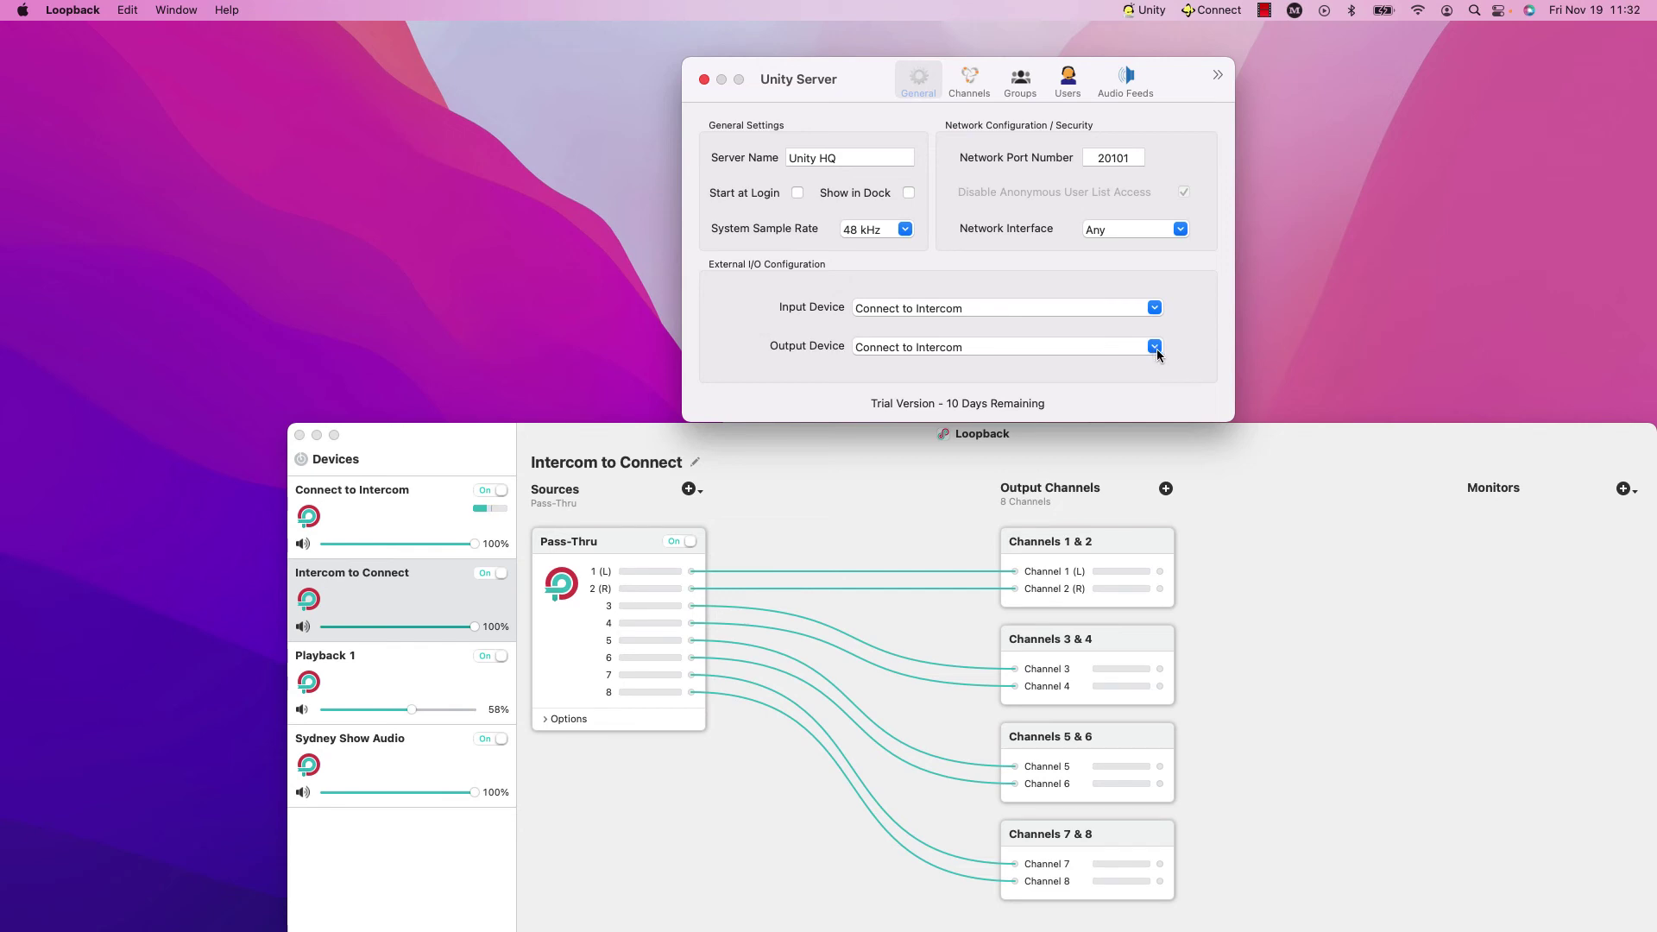
Step: Compare signal on both Loopback devices, then restore the output device to Intercom to Connect
left_click(371, 511)
left_click(386, 597)
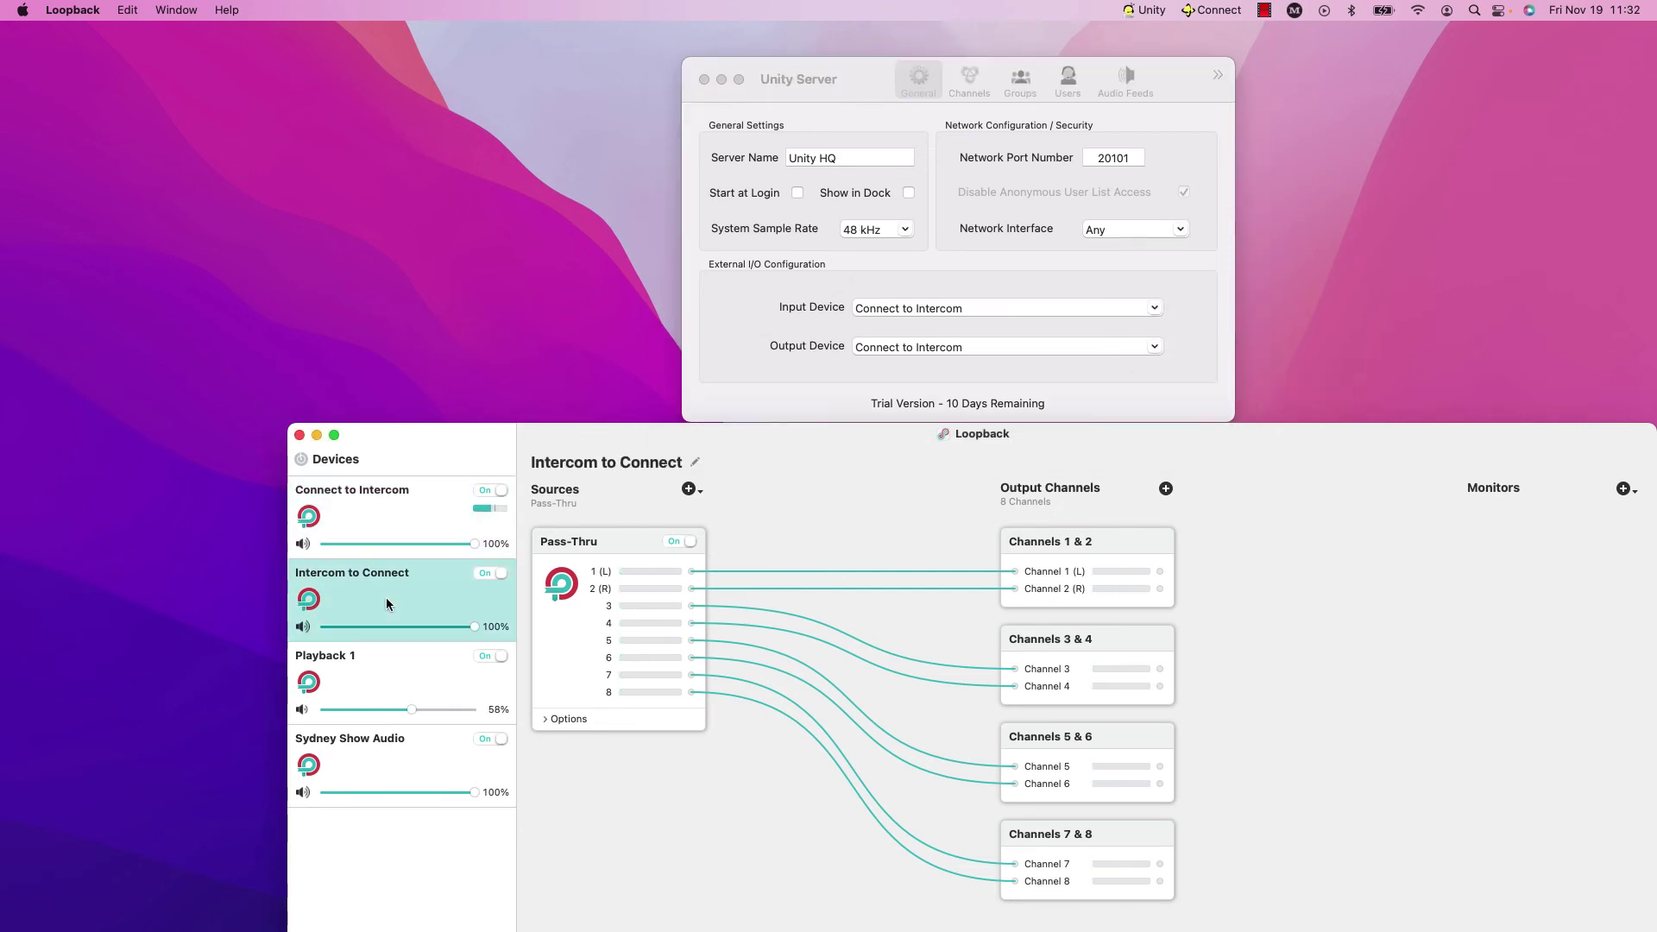
left_click(396, 509)
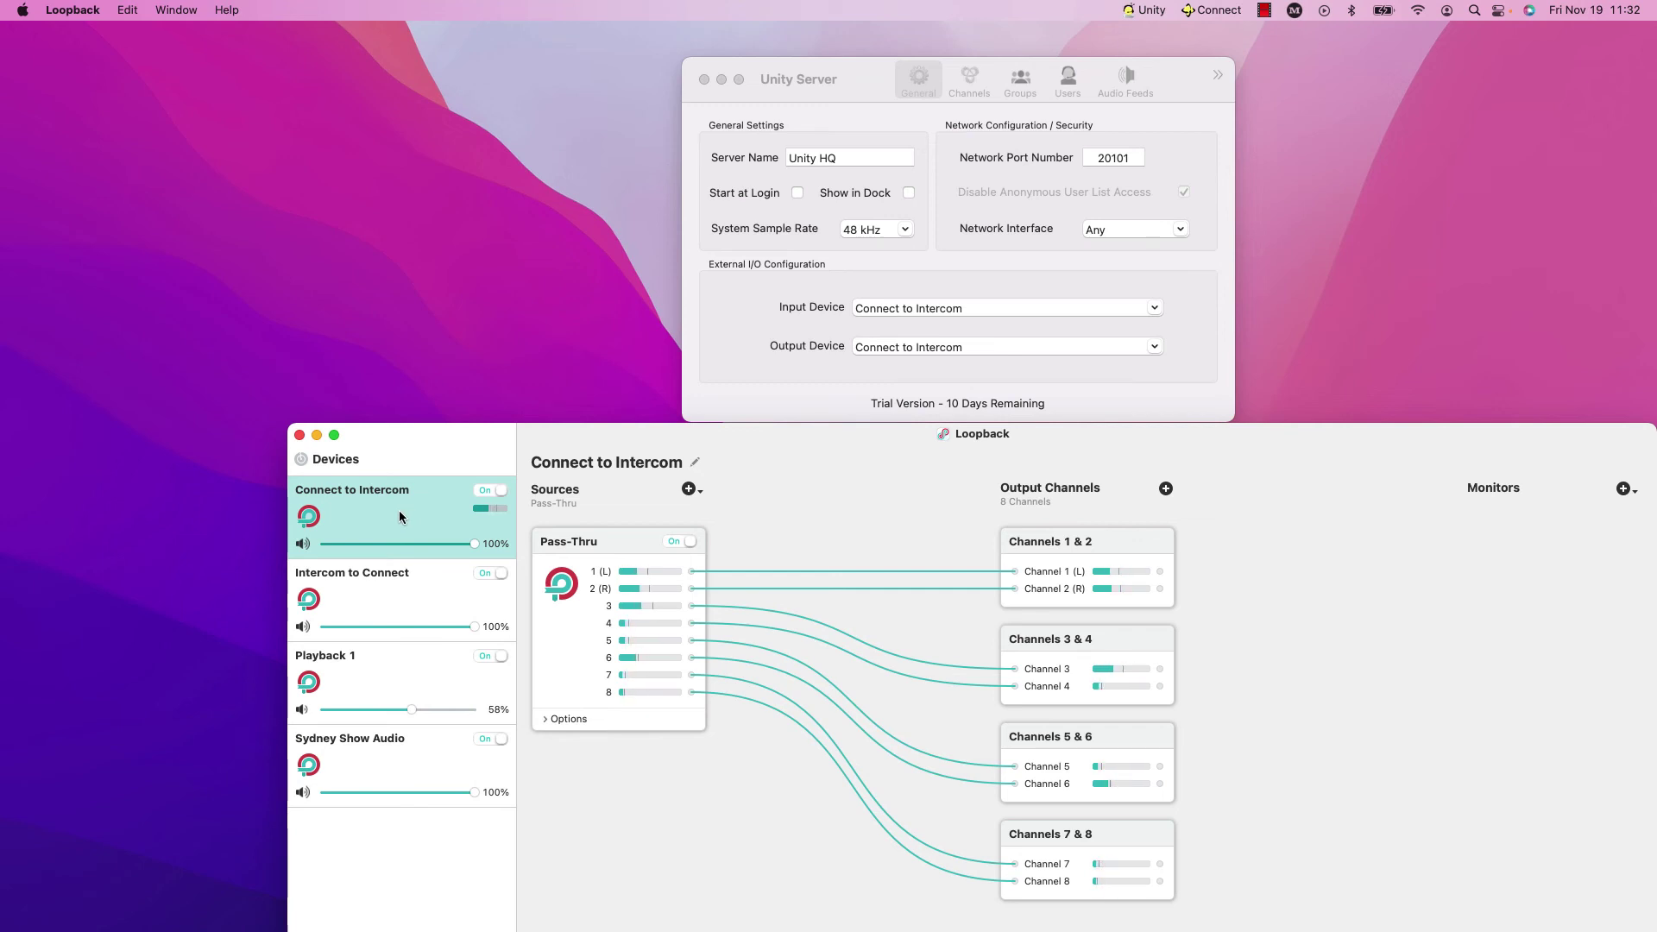
left_click(398, 596)
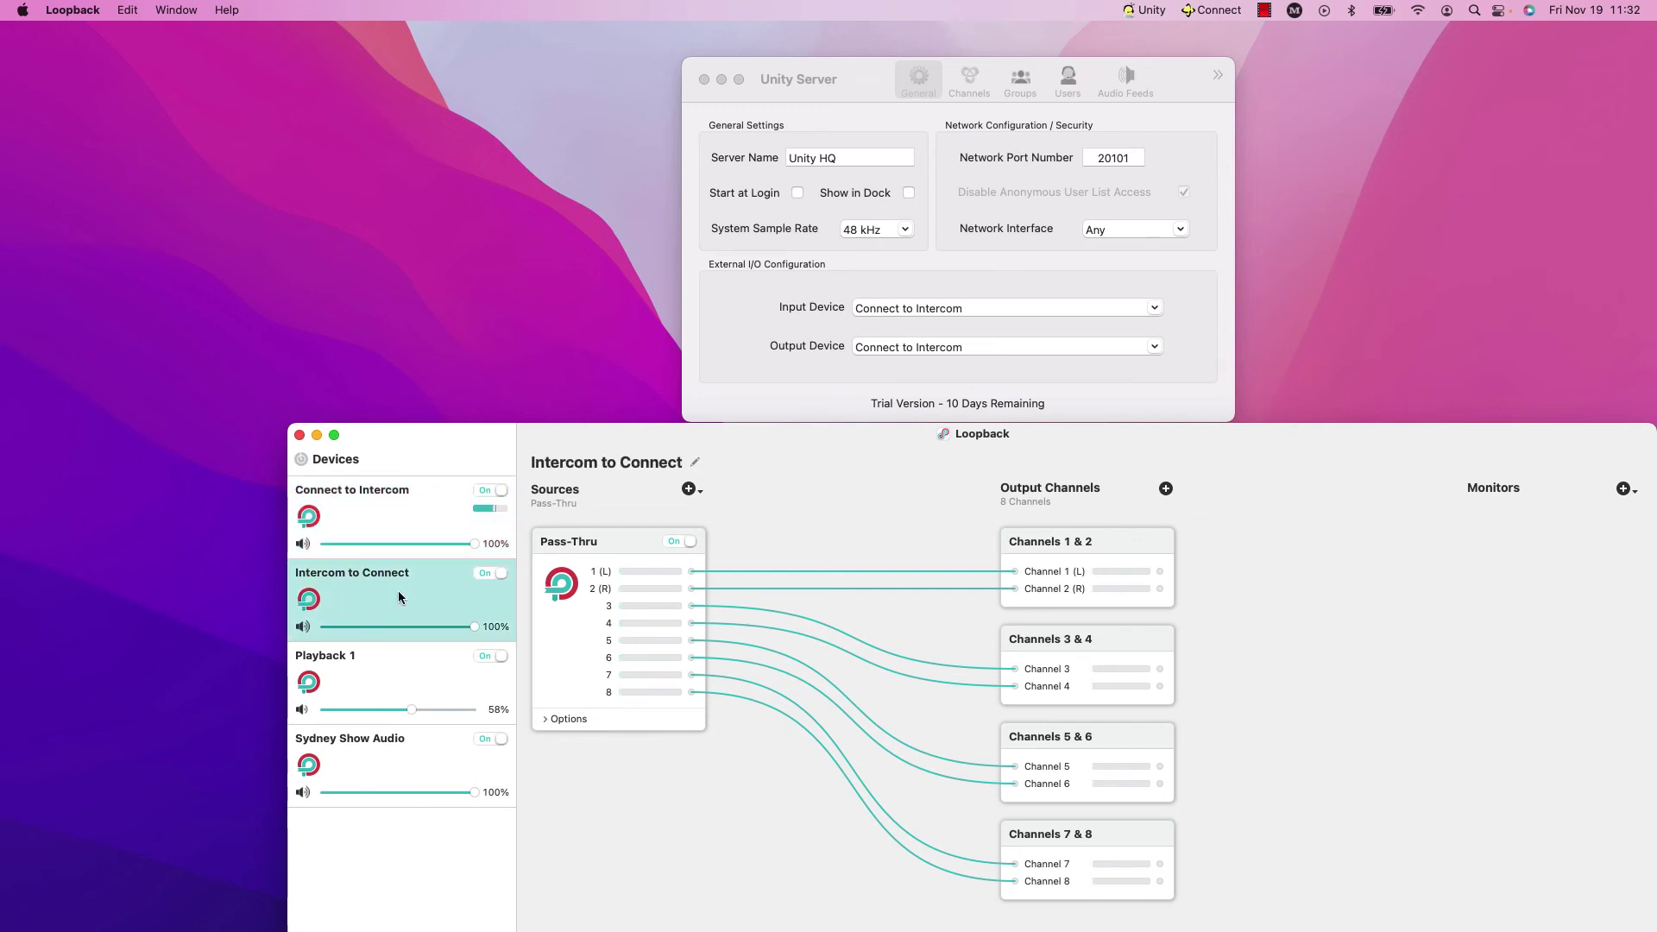
left_click(1154, 347)
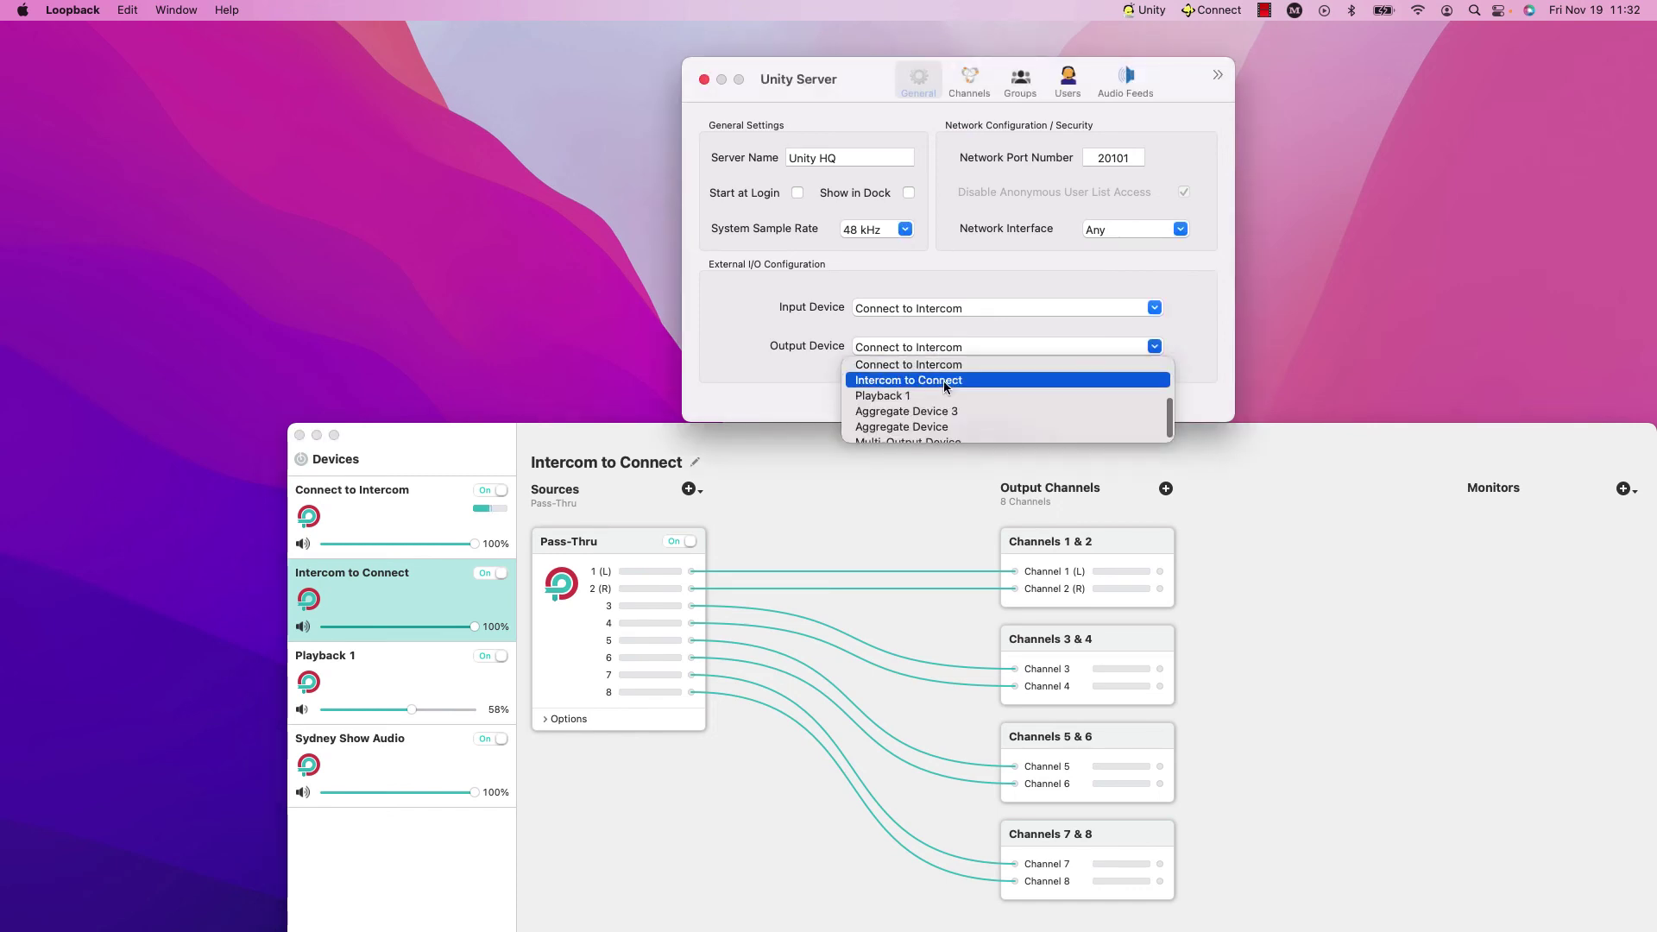
left_click(973, 384)
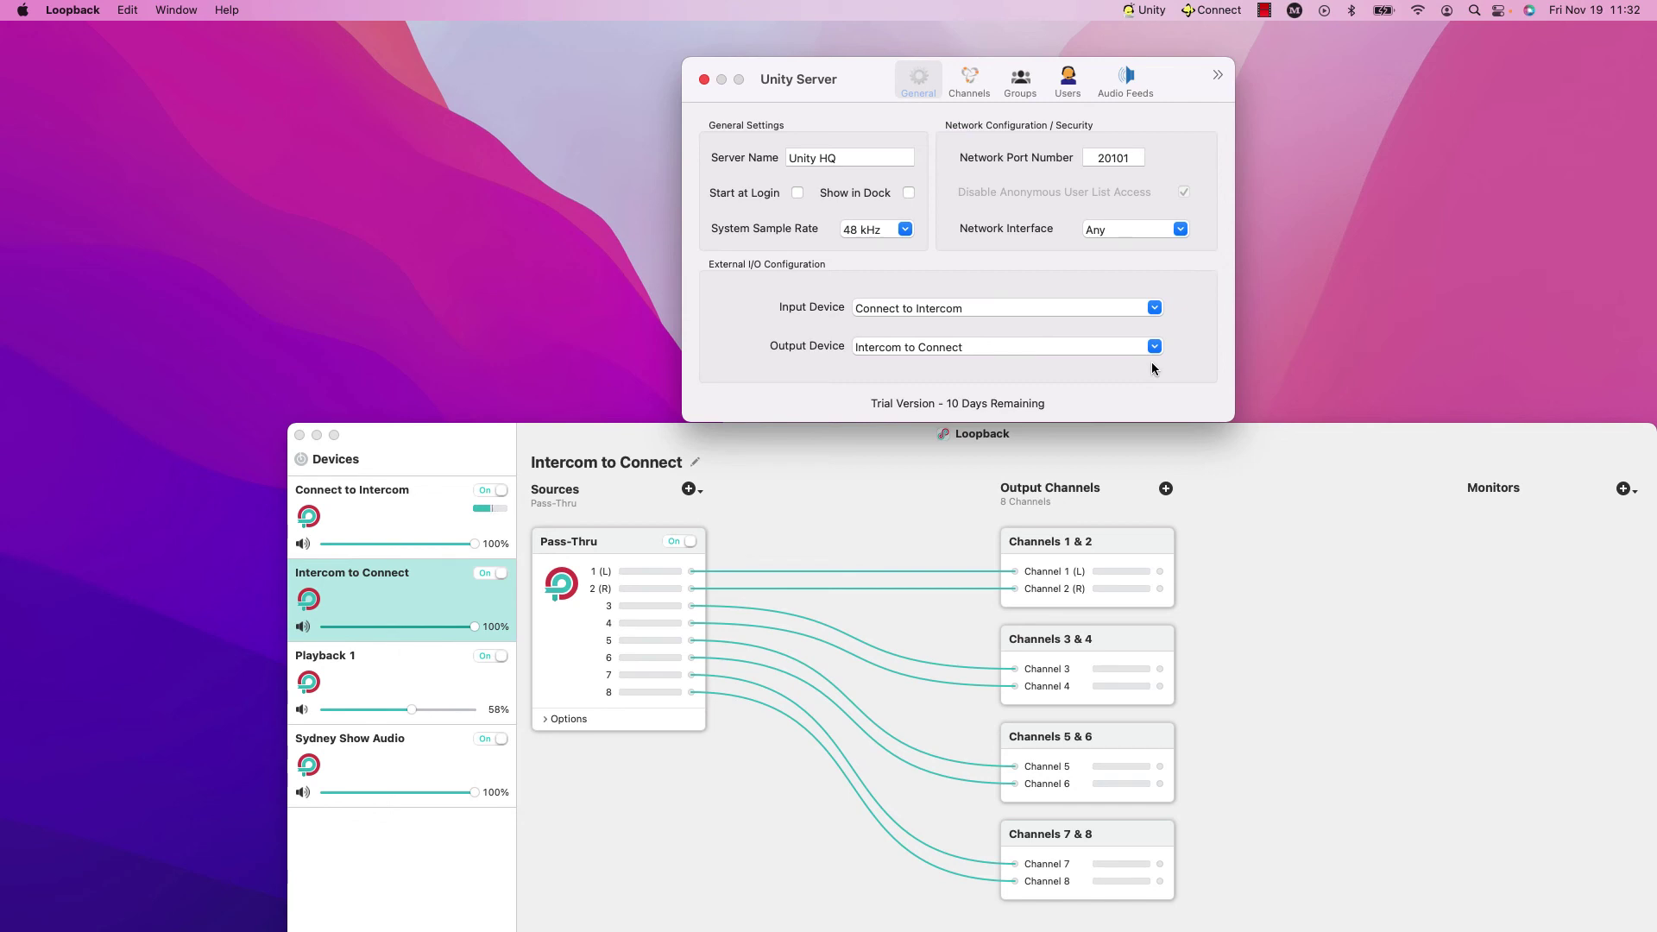
left_click_drag(850, 69, 797, 83)
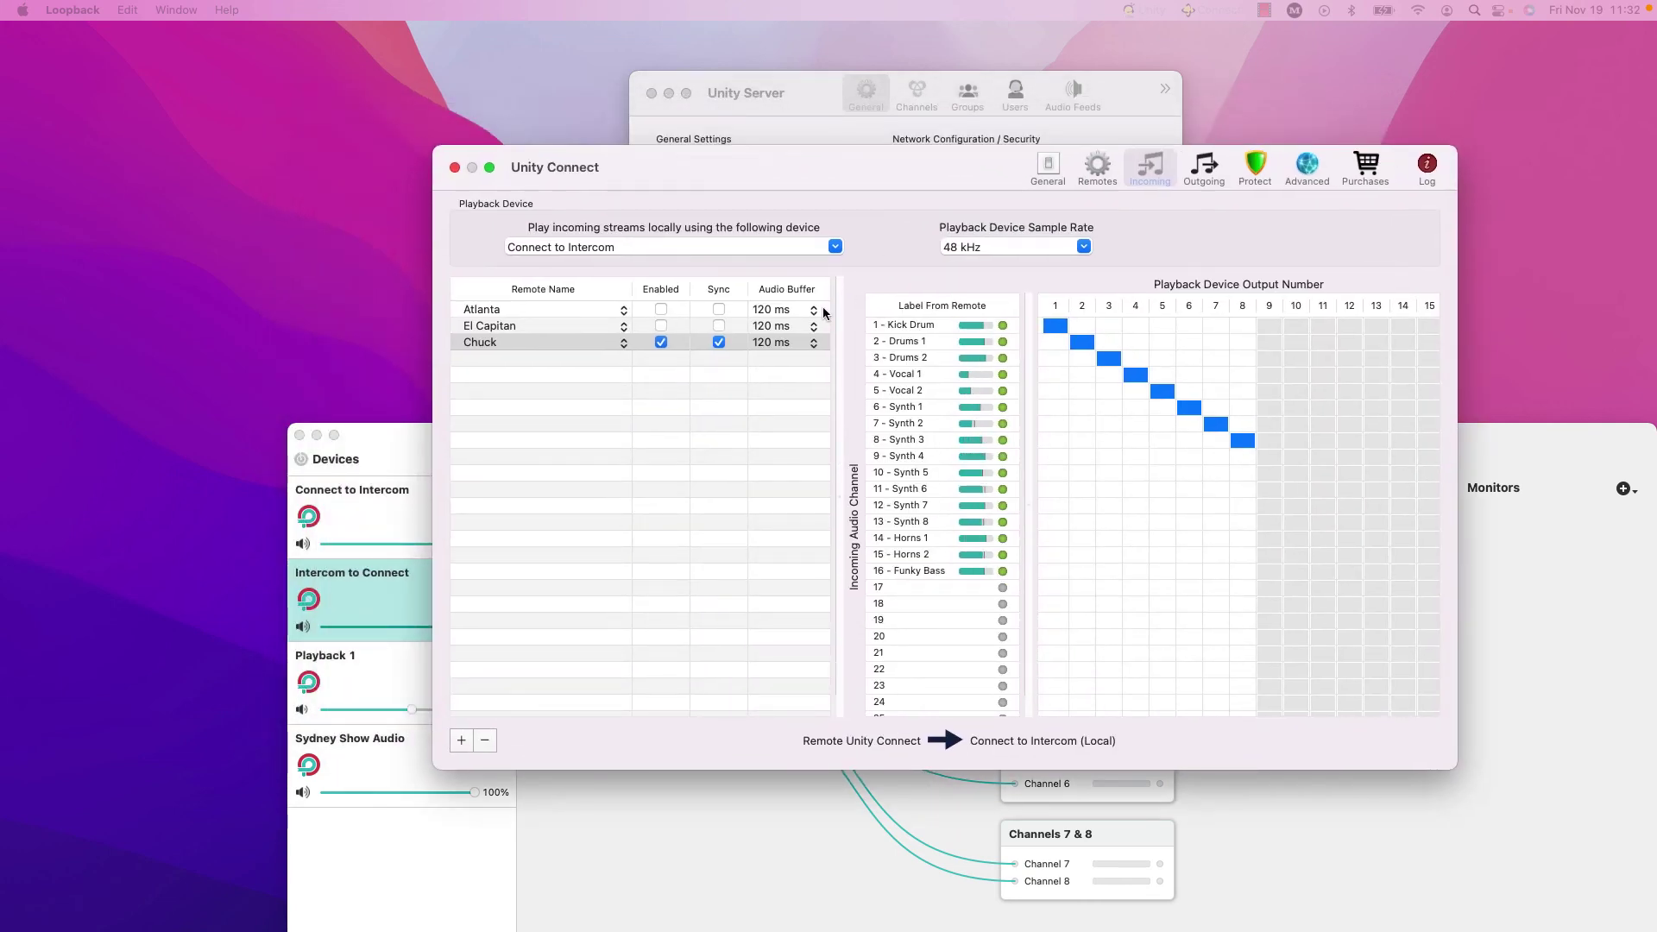
Step: In Unity Connect's Outgoing settings, capture from Intercom to Connect and review the third remote's channels
left_click(1202, 173)
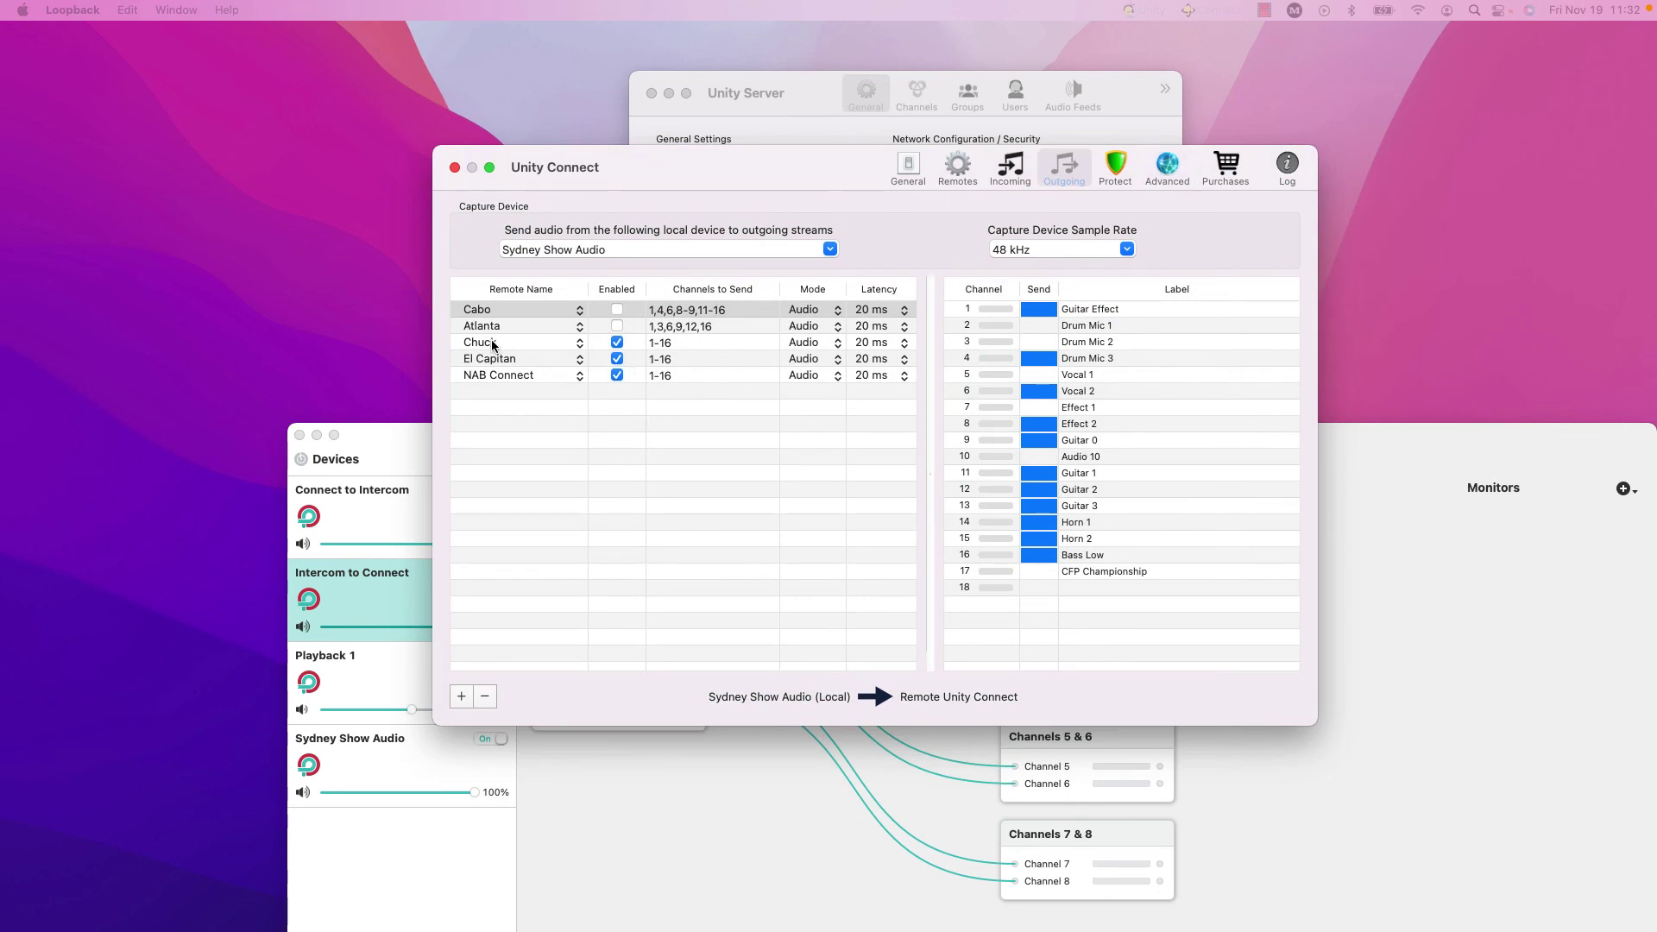
left_click(524, 346)
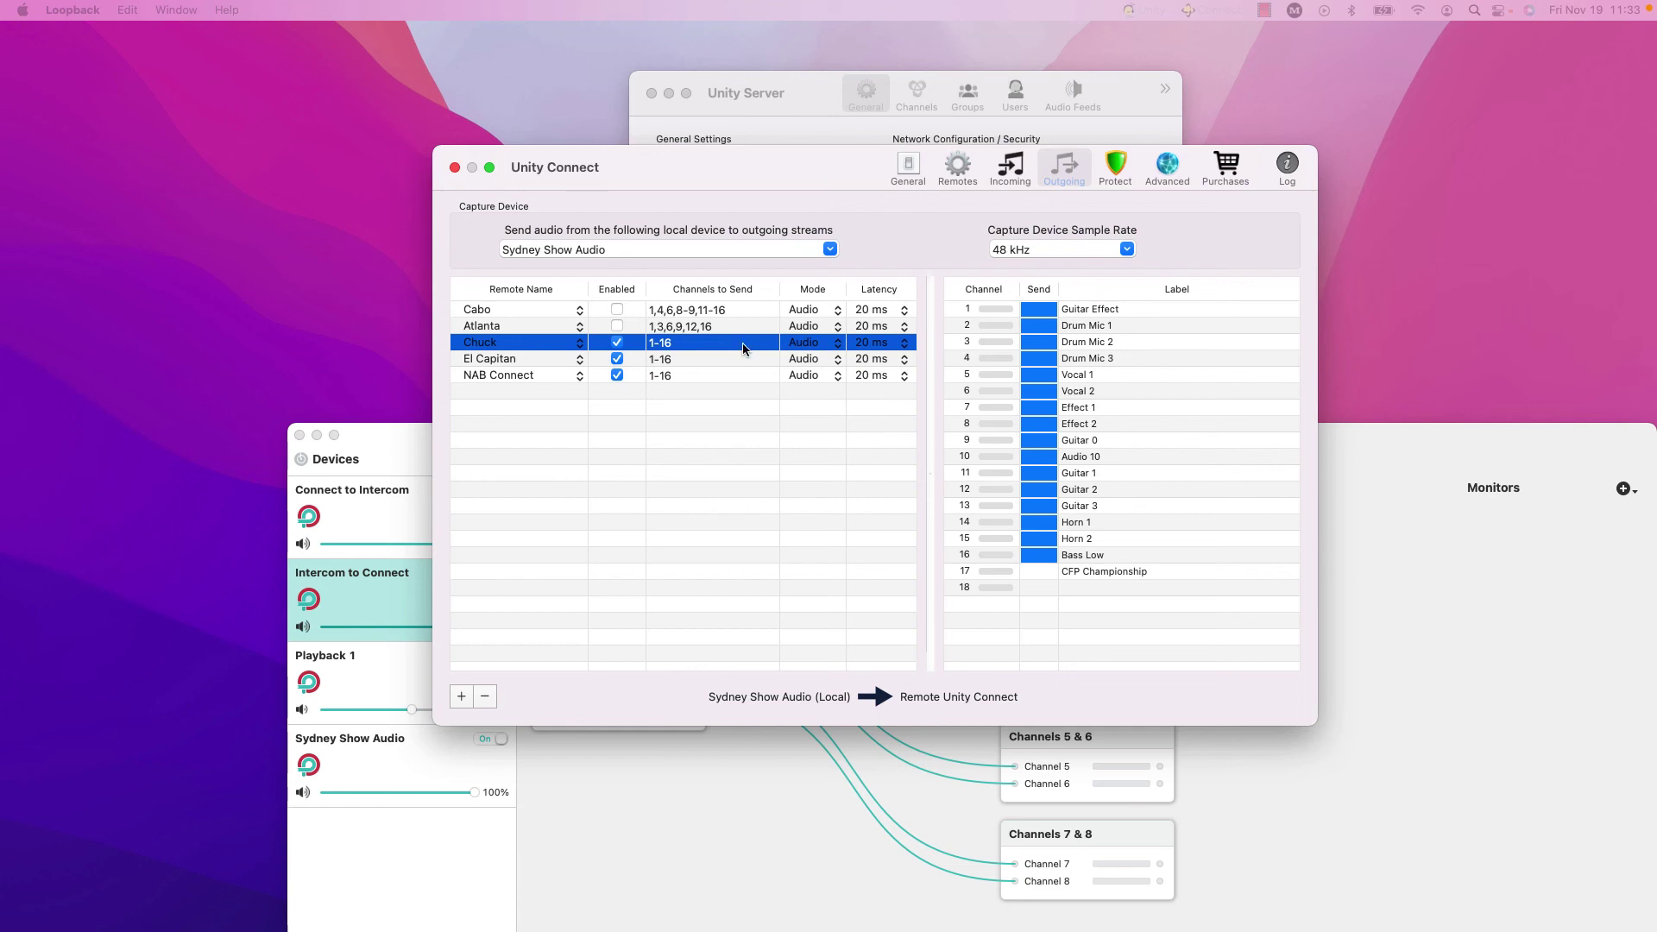
left_click(830, 251)
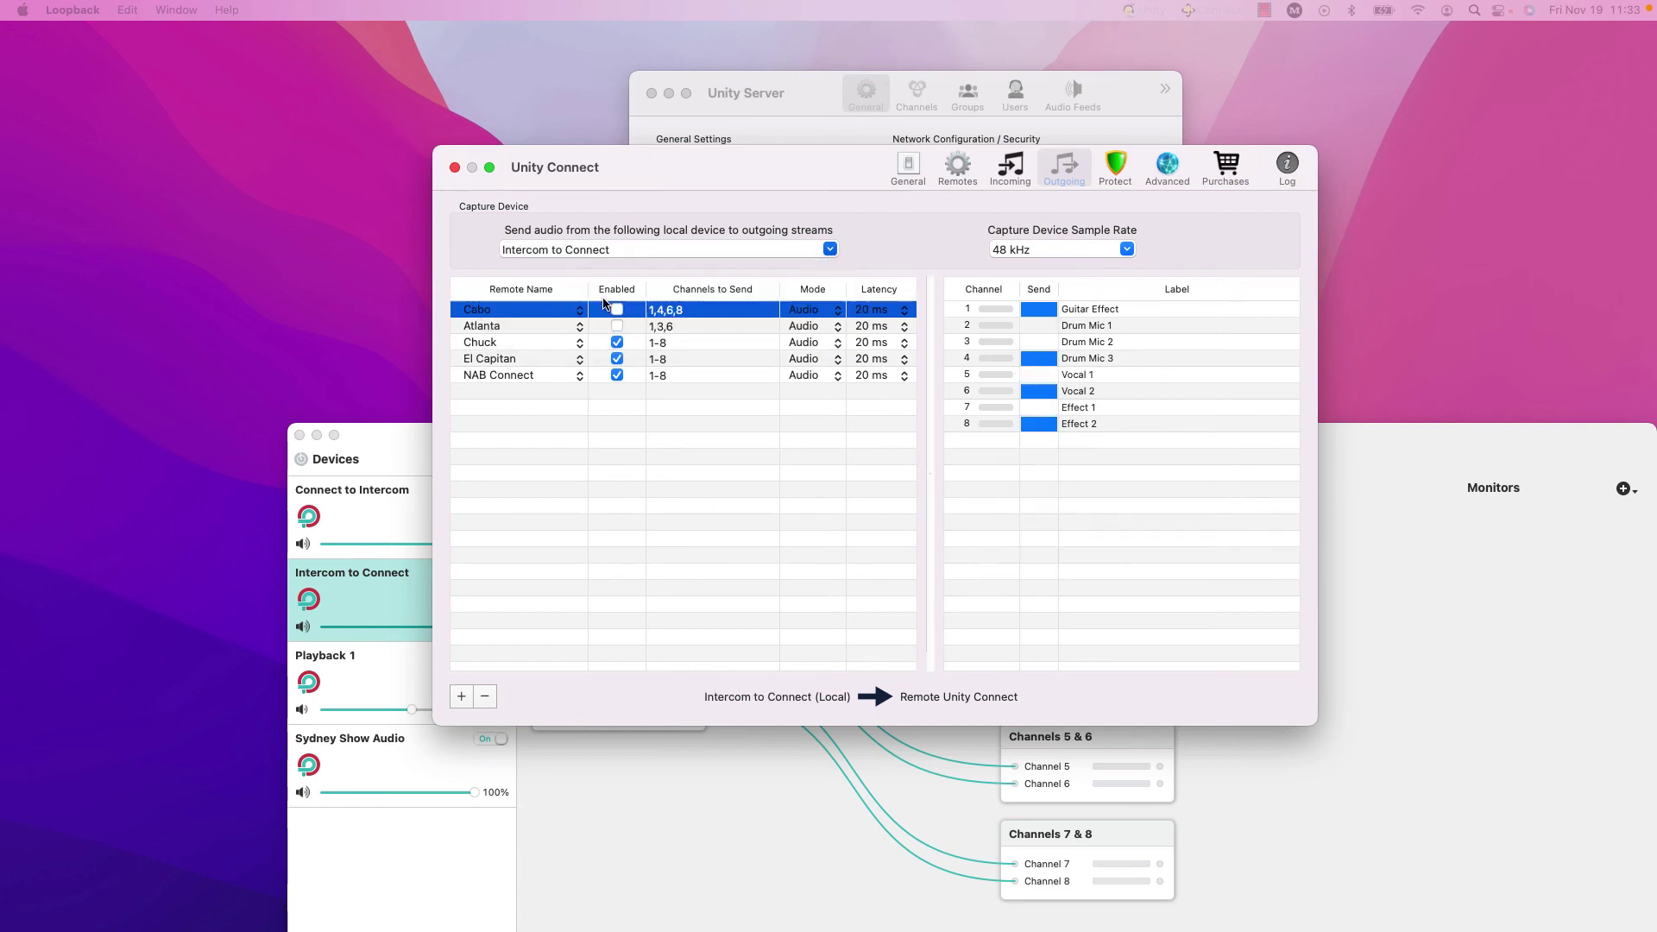
left_click(489, 344)
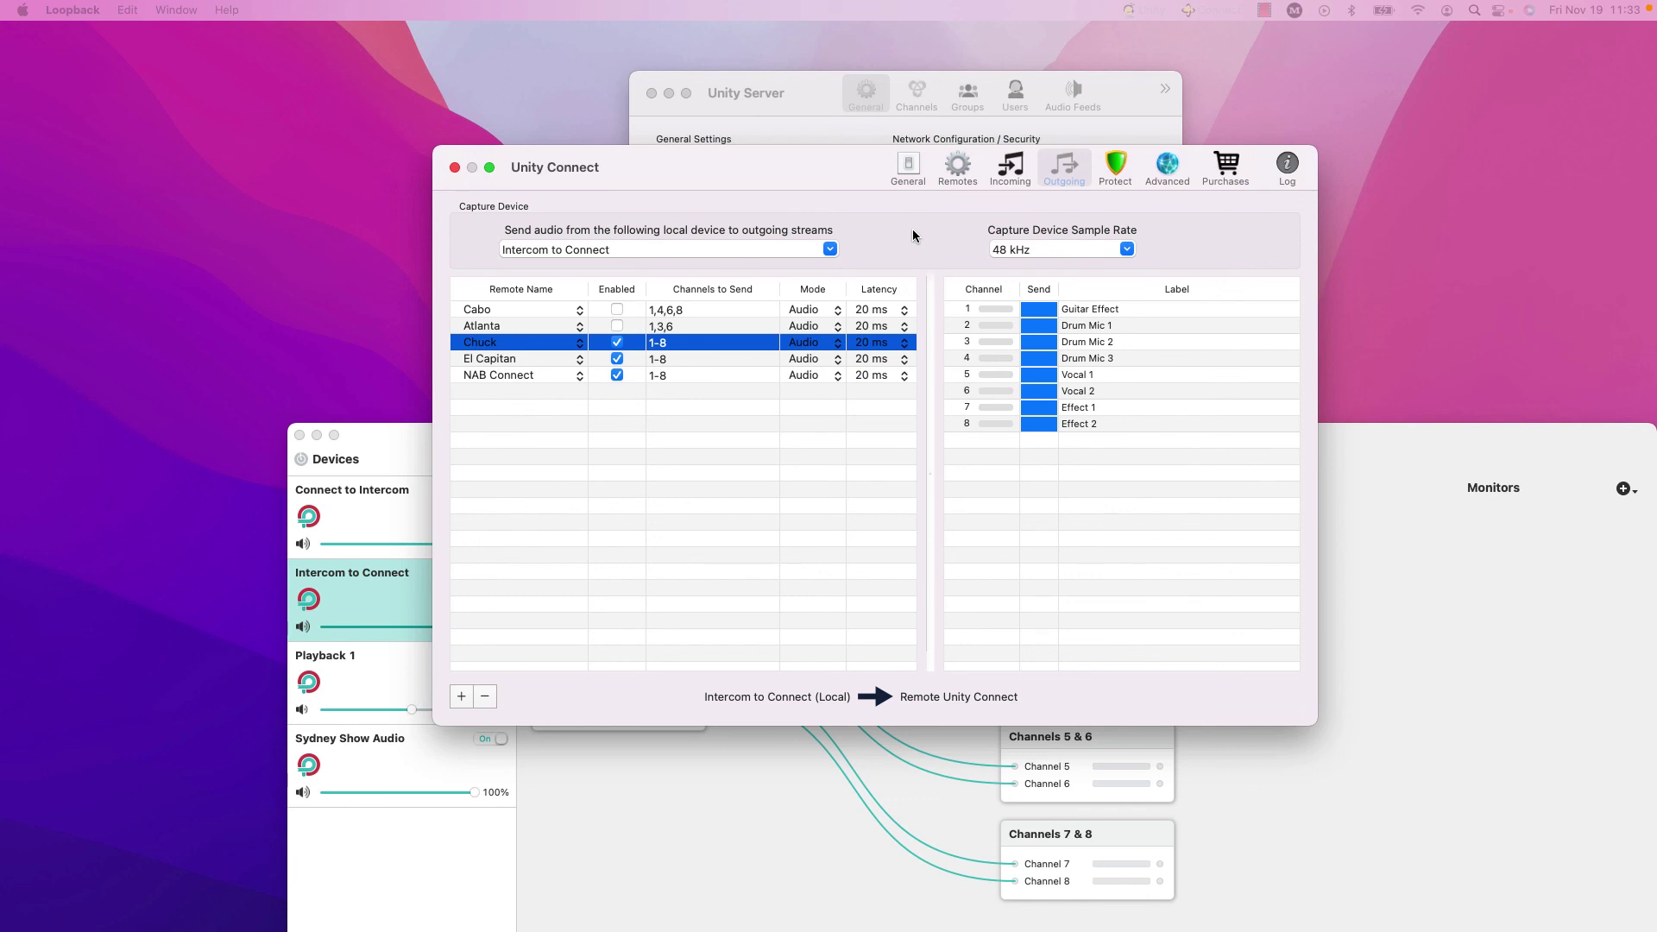
left_click_drag(1368, 464, 1410, 434)
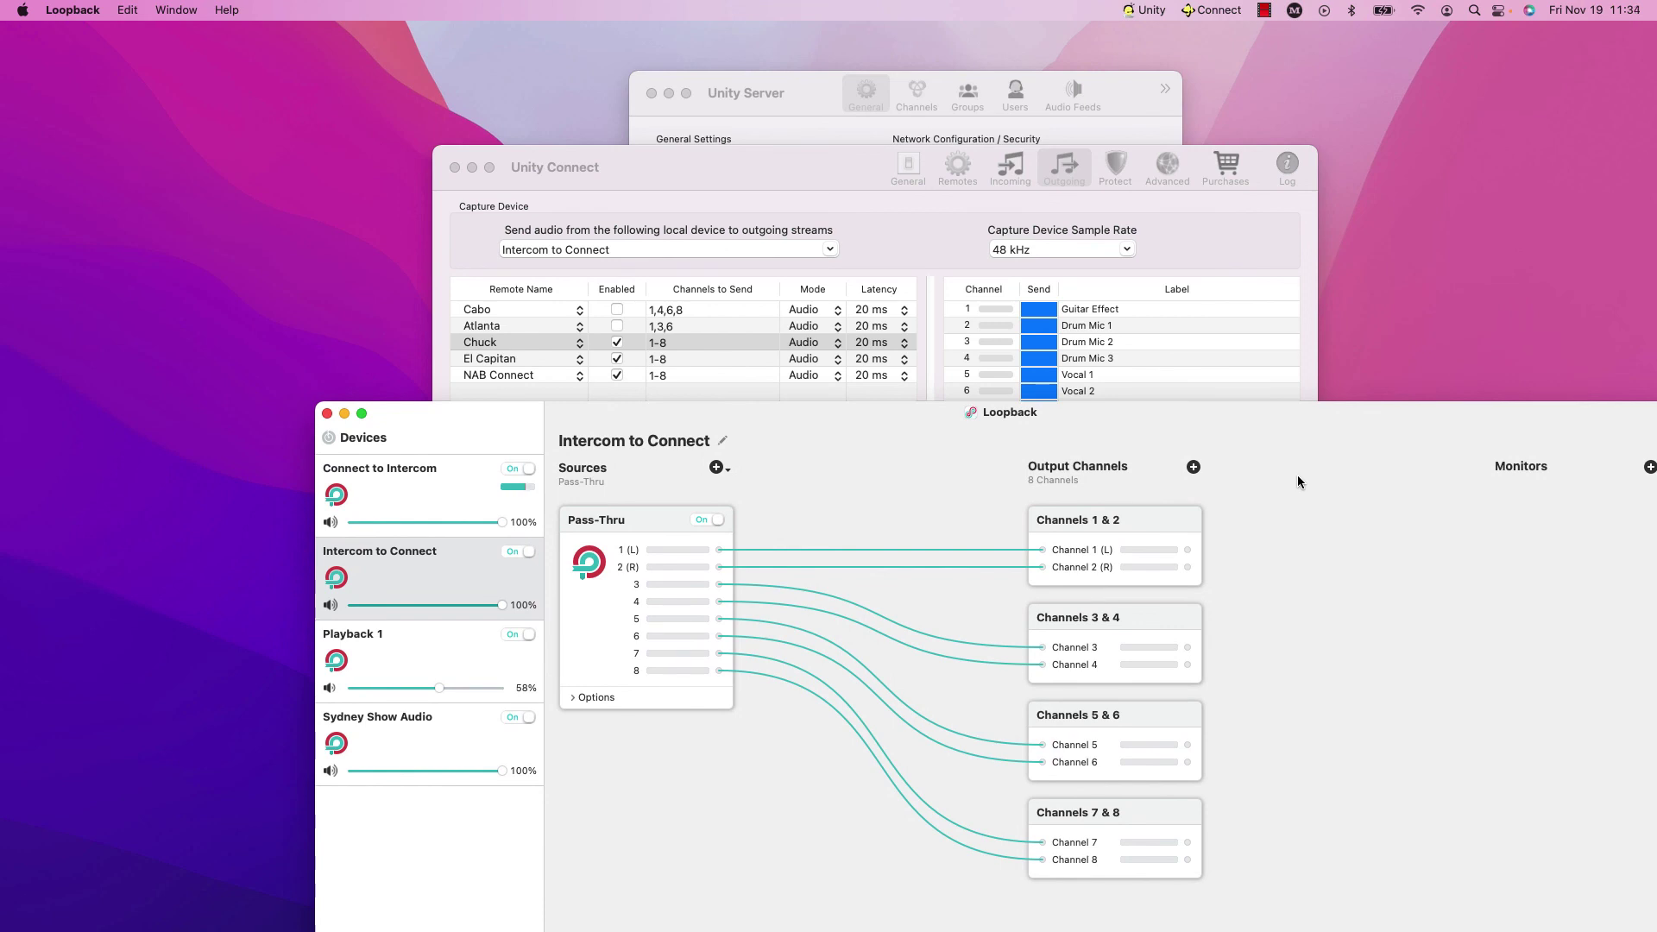
Step: Move the Loopback window up and left, bringing Unity Connect's outgoing settings back in front
left_click_drag(1287, 452, 1213, 476)
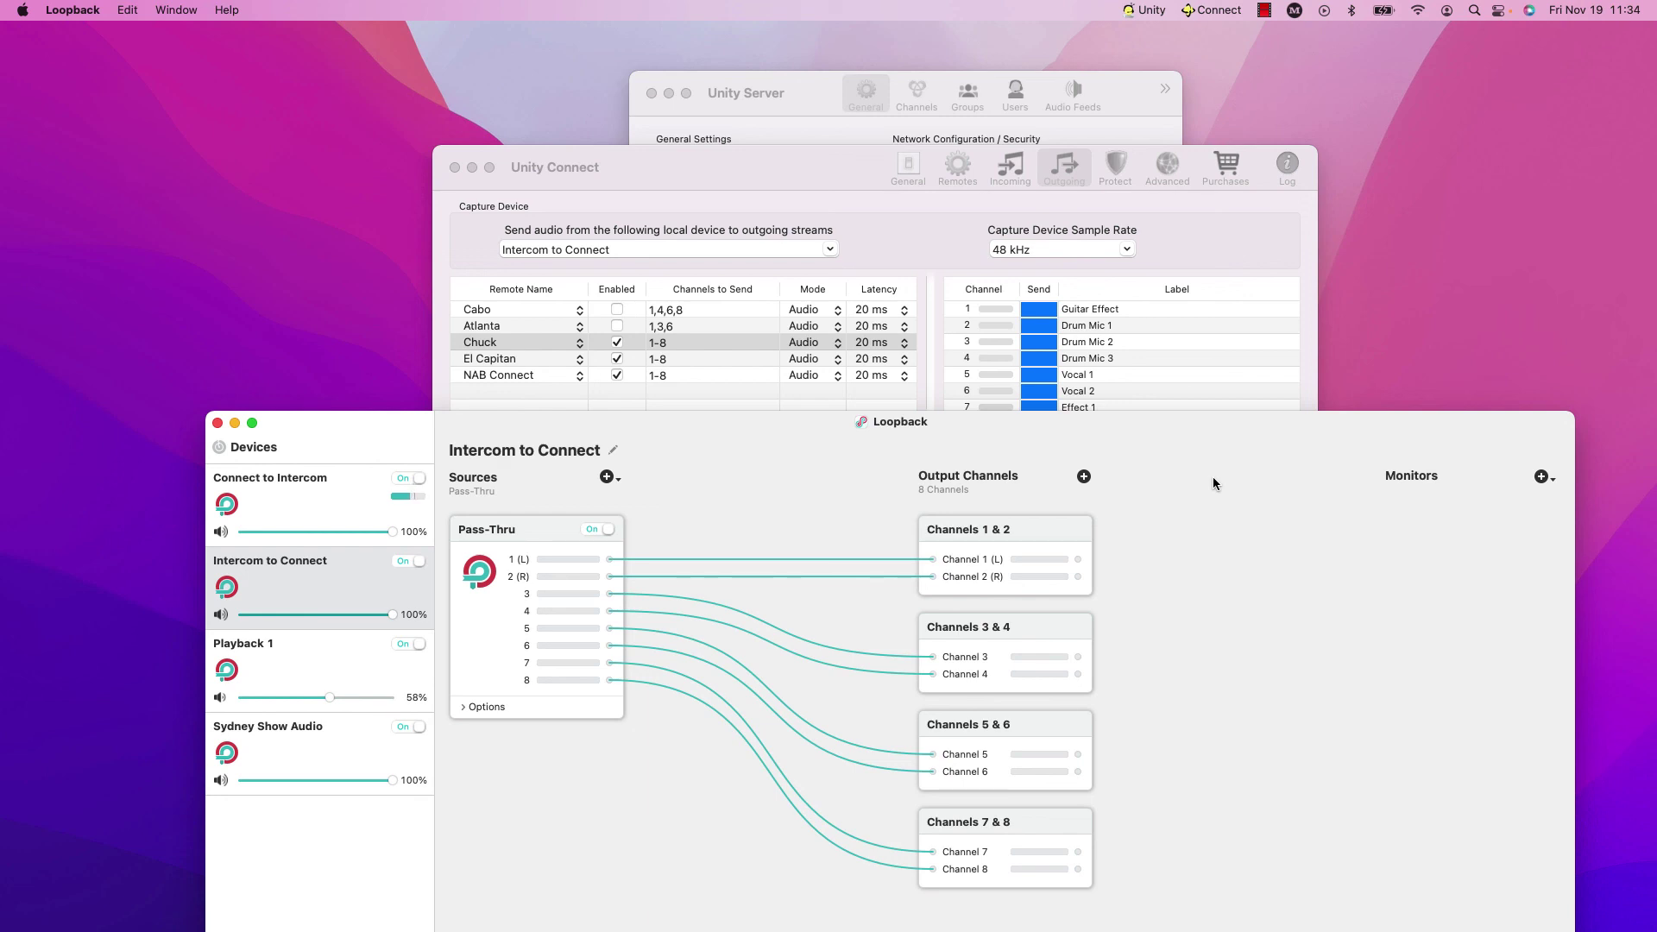
left_click(635, 173)
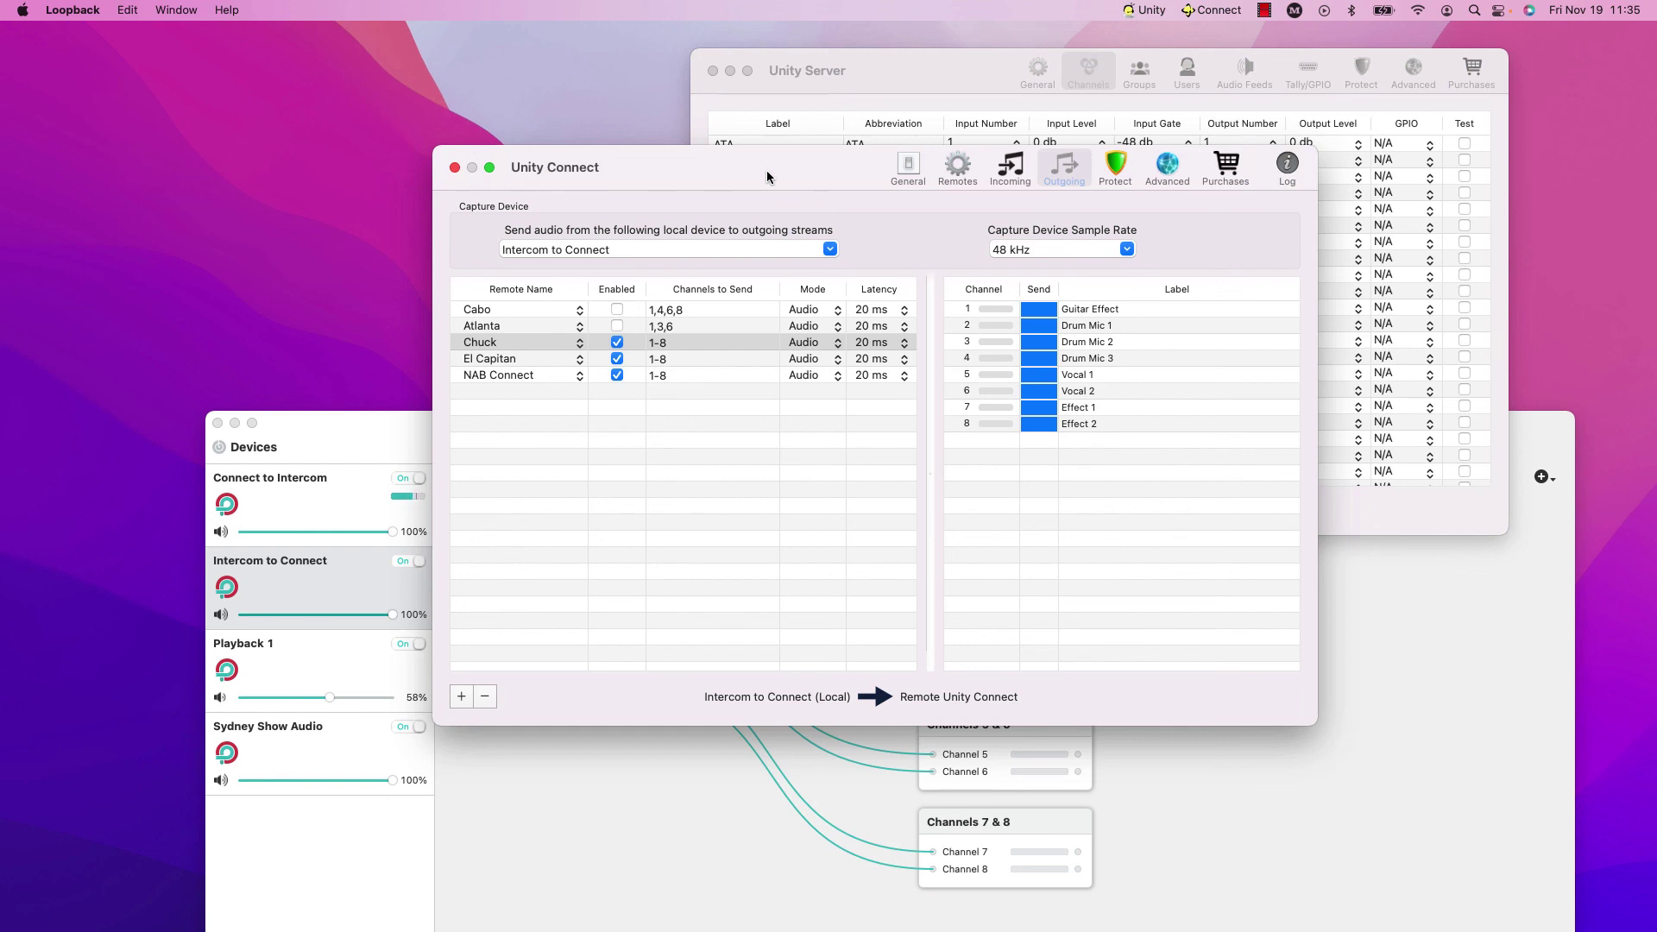
left_click_drag(792, 178, 841, 161)
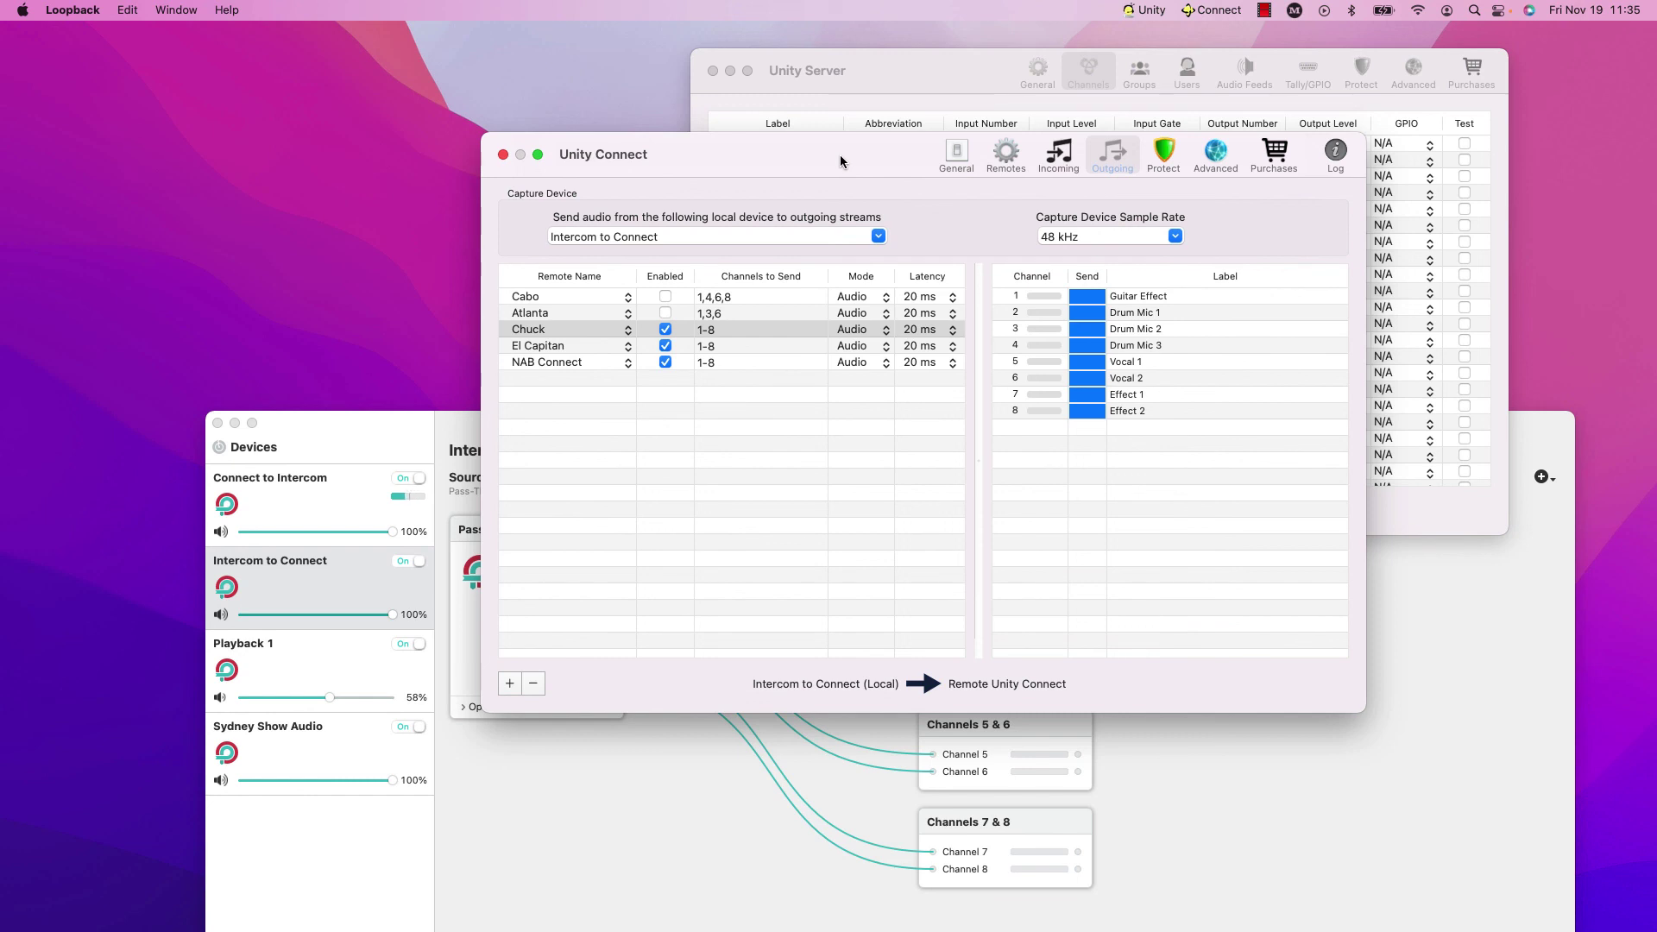
left_click(926, 77)
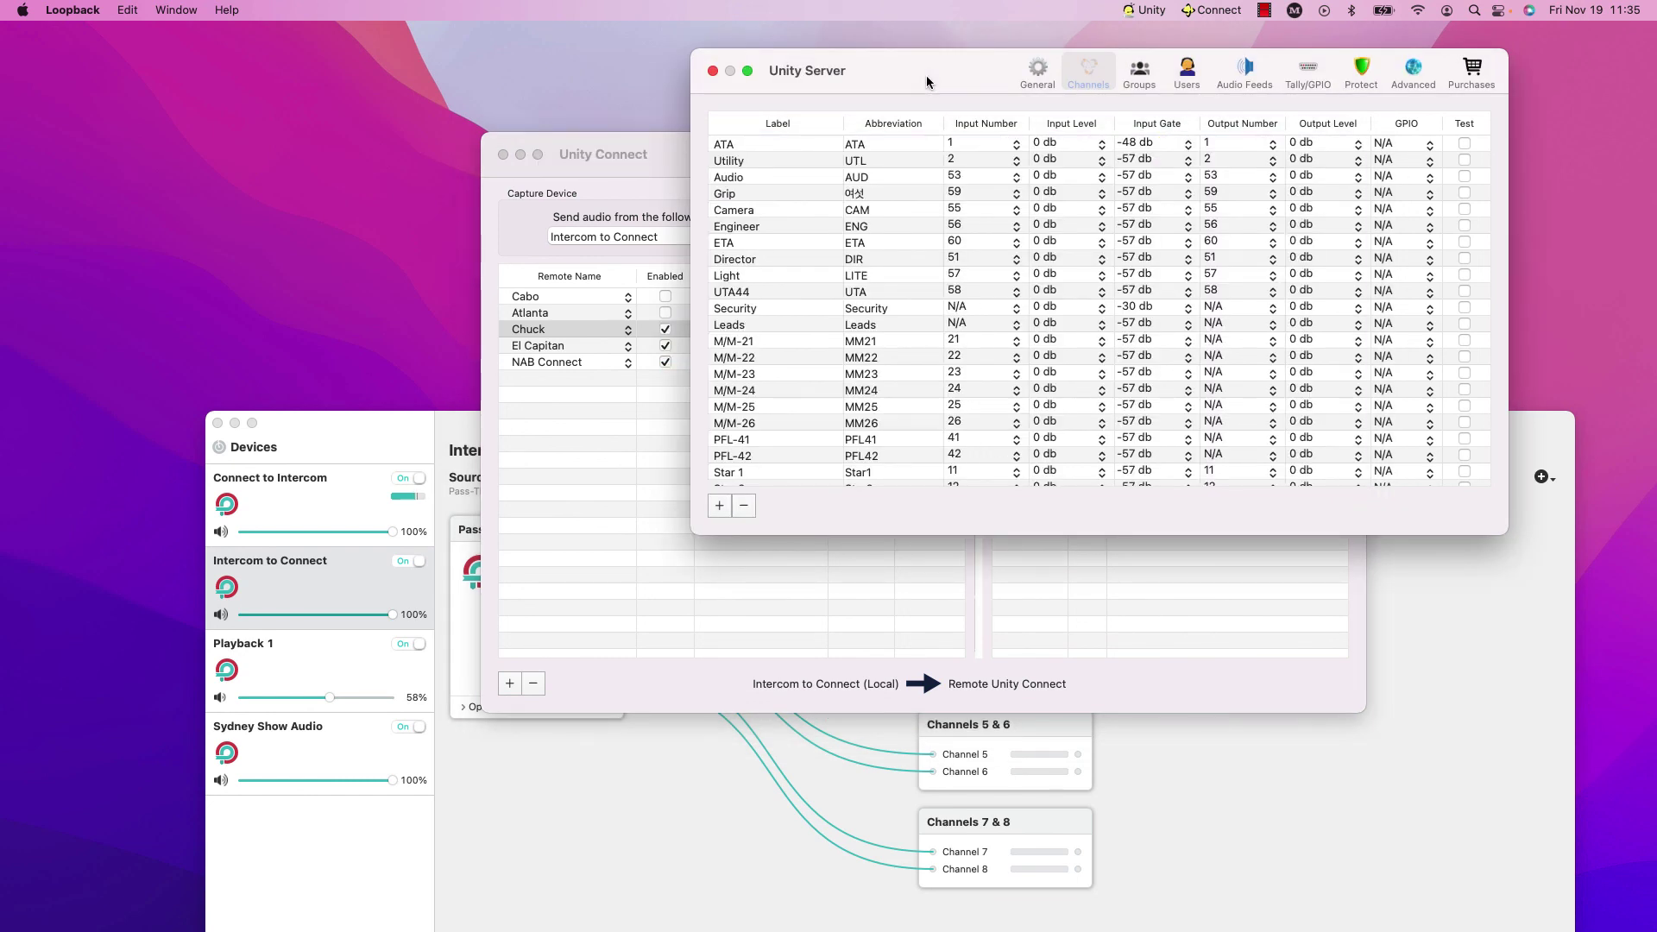
left_click(654, 159)
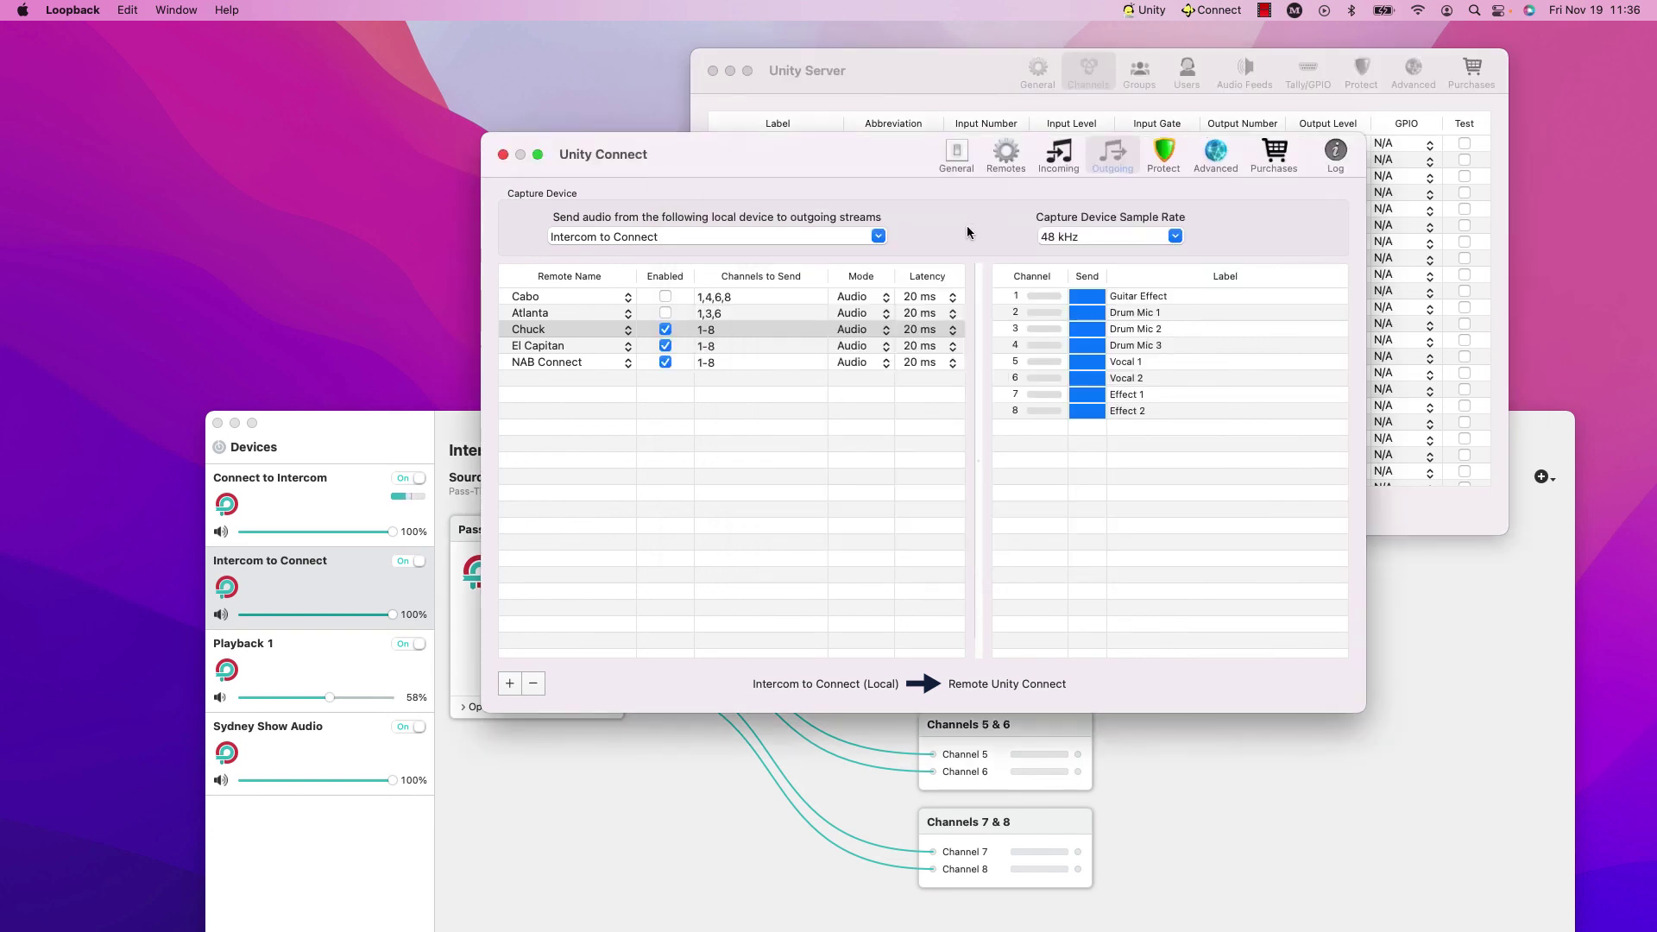